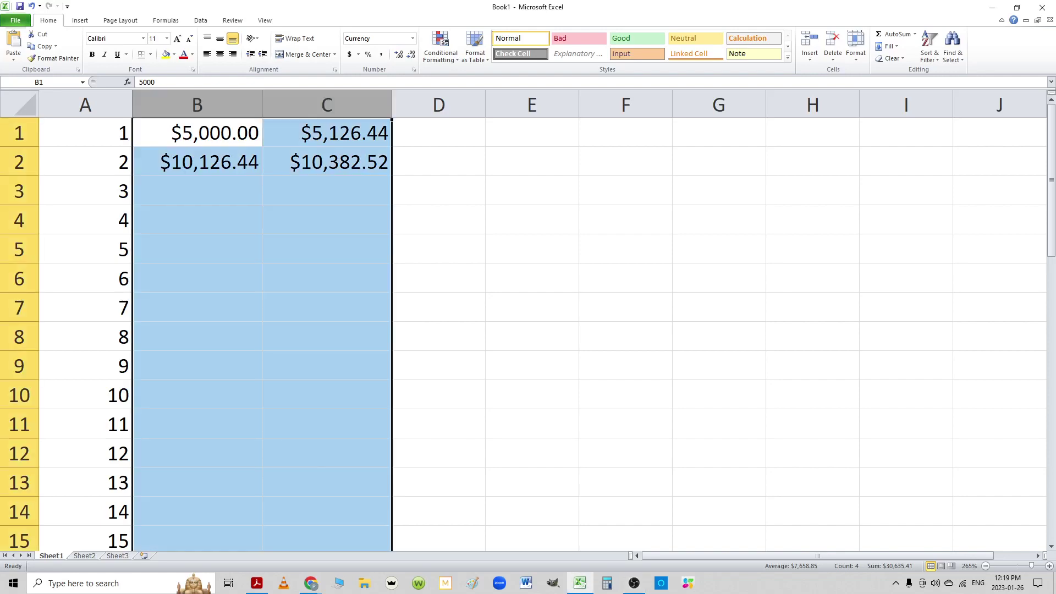
Clear the old values in B2:C2 and the interest result in C1
left_click(491, 245)
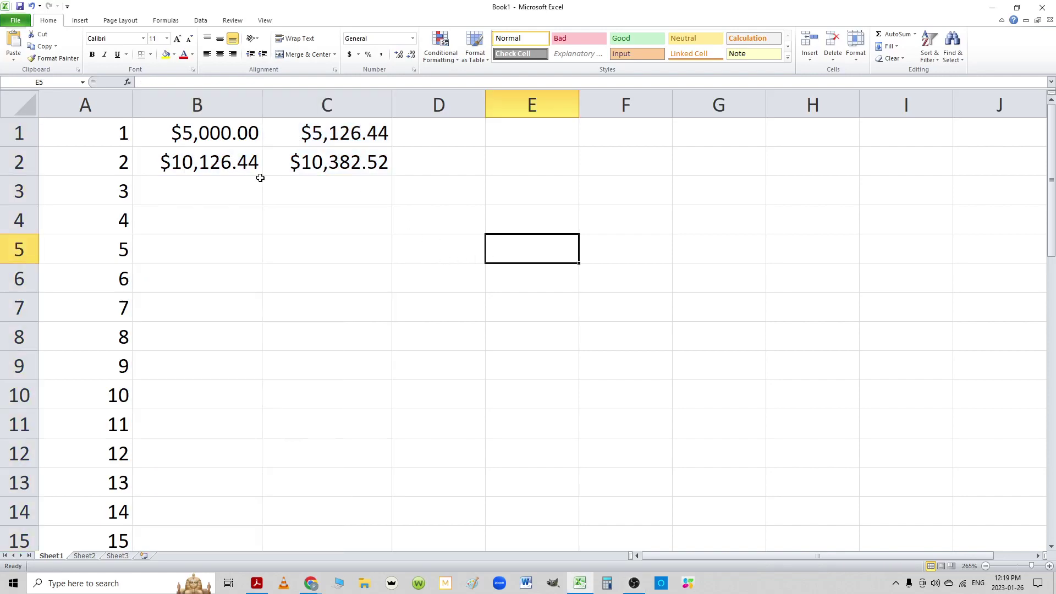
left_click_drag(214, 163, 331, 164)
key("Delete")
left_click(314, 136)
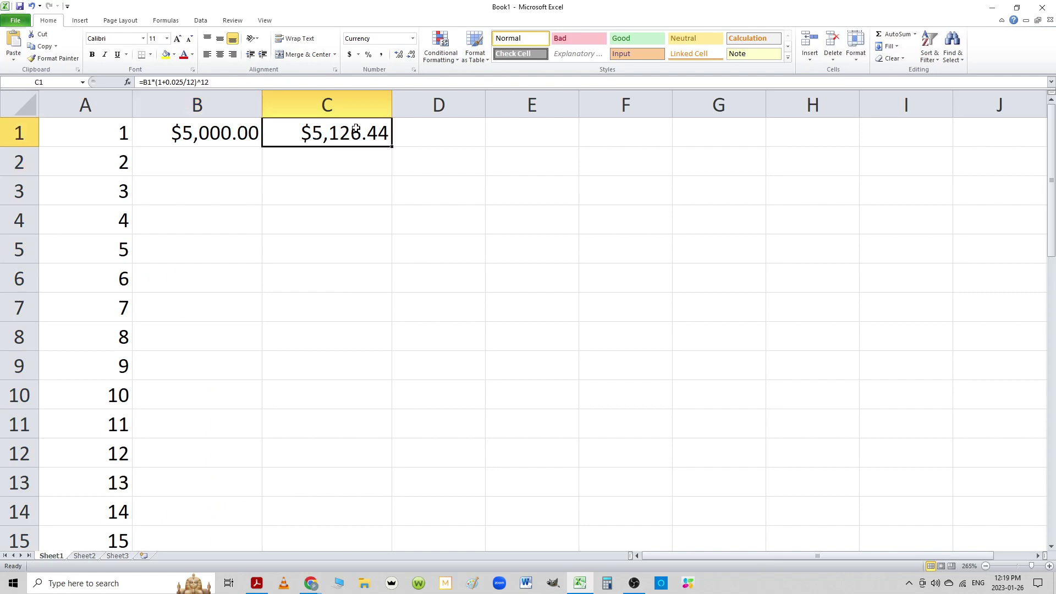
key("Delete")
Enter a $100 test value in D1 after rejecting the =$100 correction
left_click(427, 137)
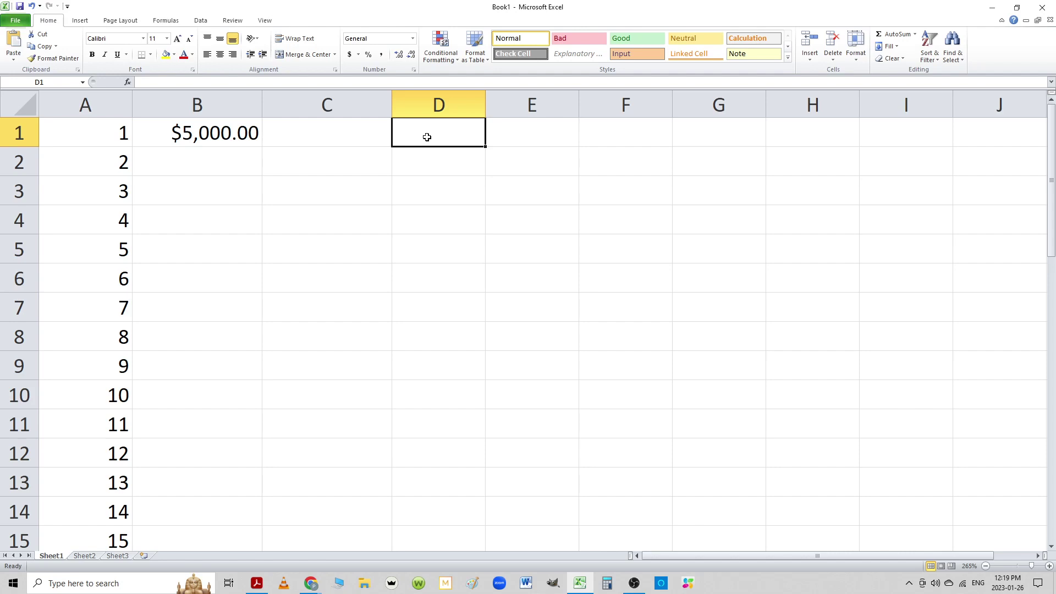
type("=")
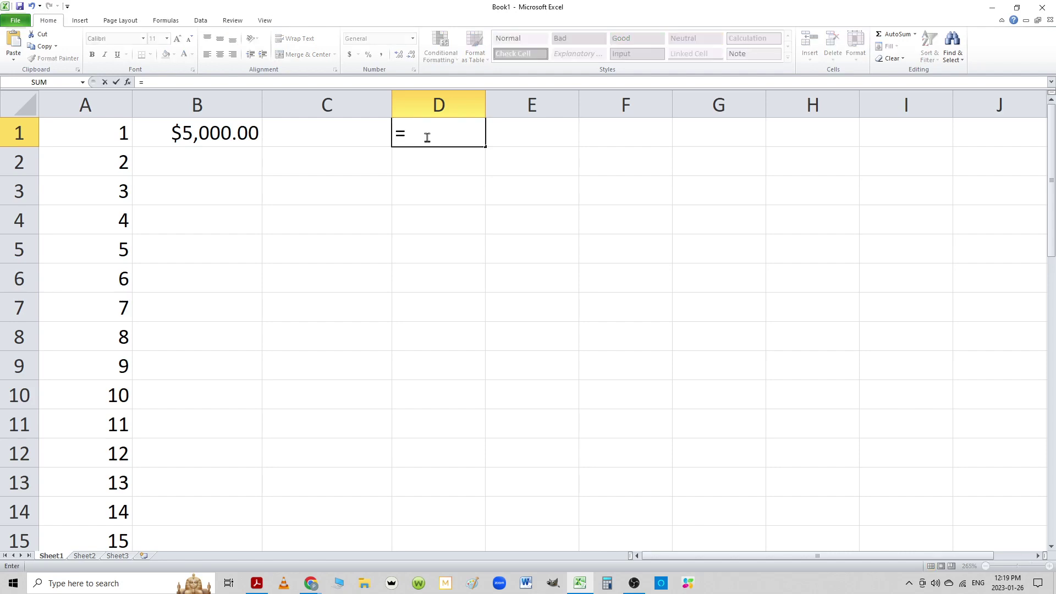
type("$100")
key("Return")
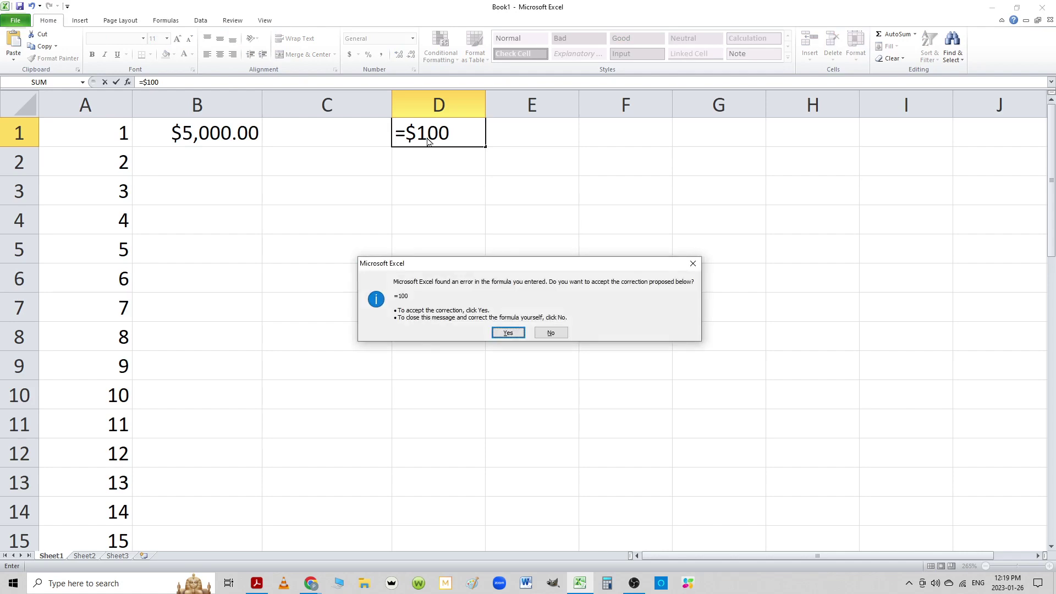
key("n")
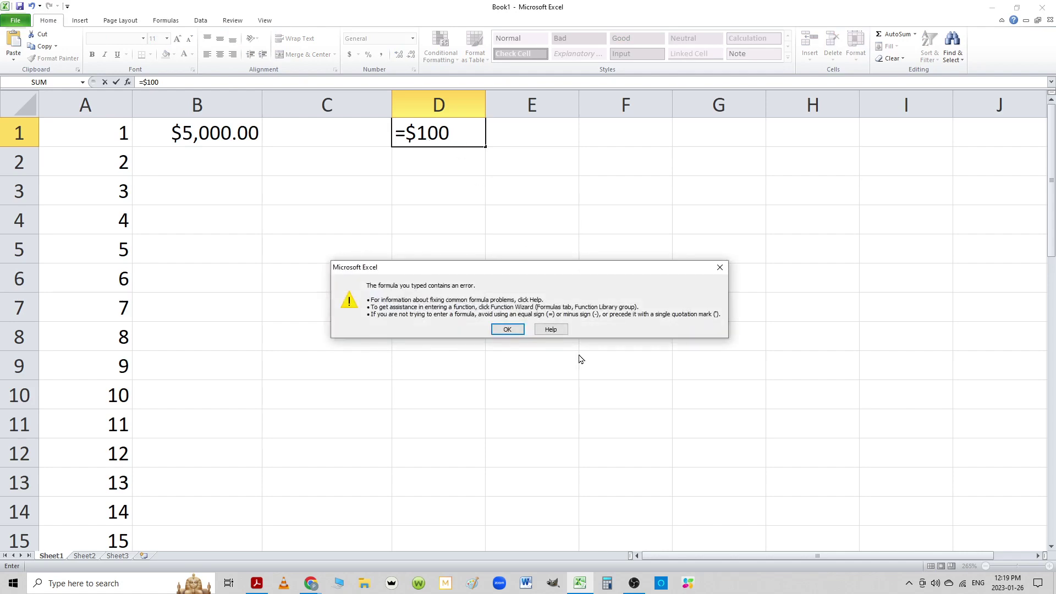
left_click(726, 266)
left_click_drag(452, 137, 302, 136)
type("$100")
key("Tab")
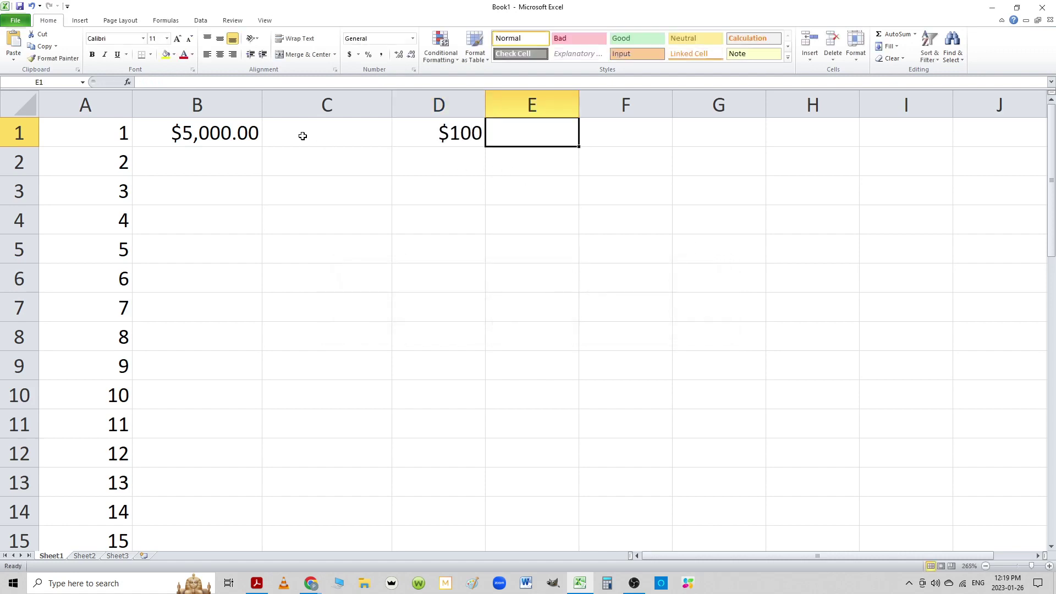
Enter the test formula =50*D1 in E1
type("=52")
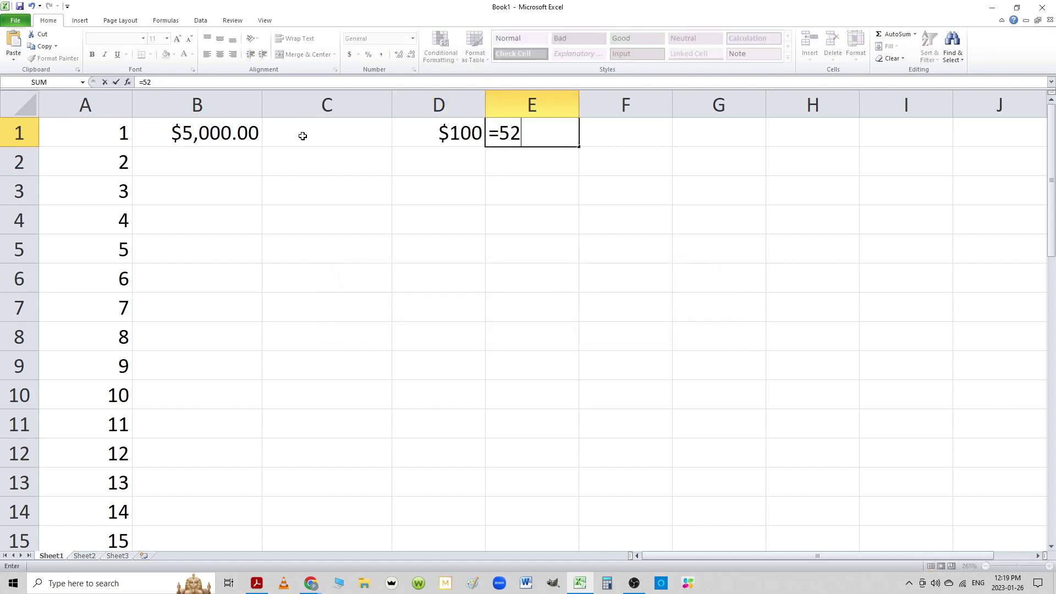
key("BackSpace")
type("0%")
key("BackSpace")
type("*")
left_click(438, 132)
key("Return")
left_click(413, 167)
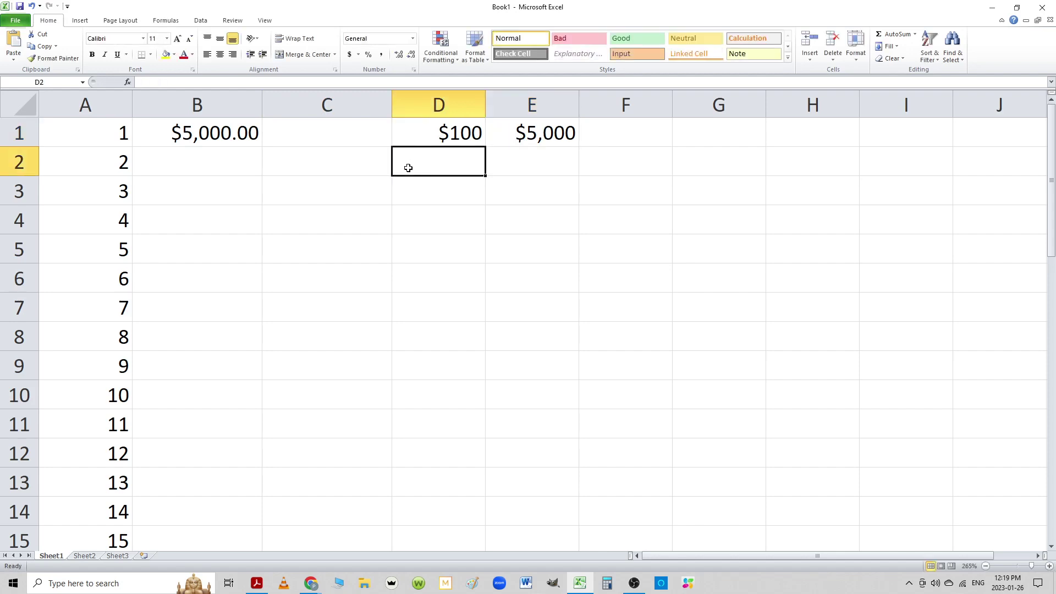
Test E1 by clearing D1, then undo to restore $100 and the $5,000 result
left_click(438, 126)
key("Delete")
left_click(561, 125)
key("ctrl+z")
left_click(548, 137)
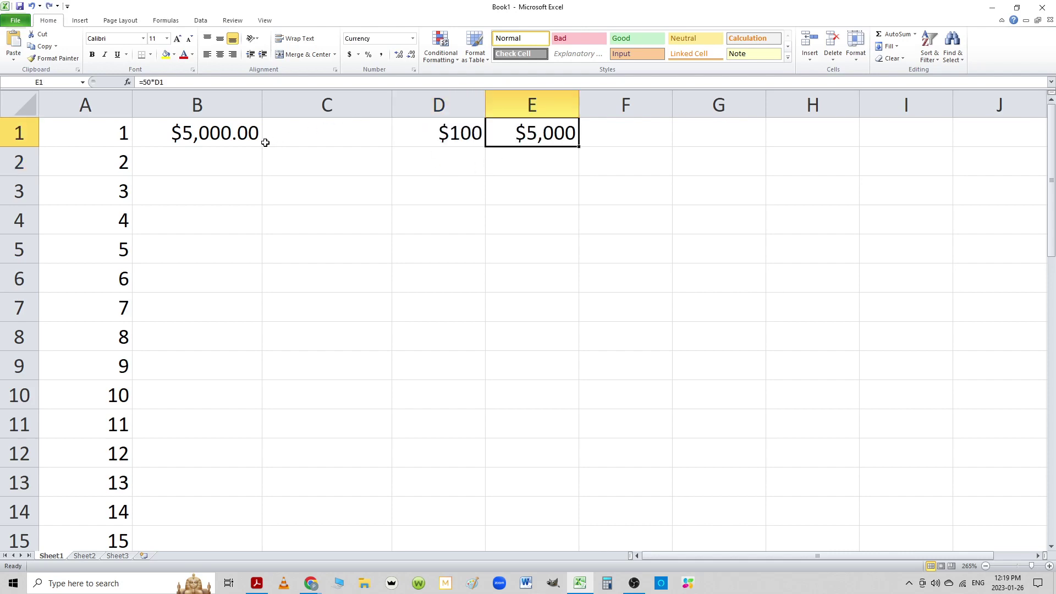
Clear the D1:E1 test cells, leaving the $5,000.00 deposit in B1
left_click(226, 133)
left_click_drag(471, 131, 550, 132)
key("Delete")
left_click(231, 131)
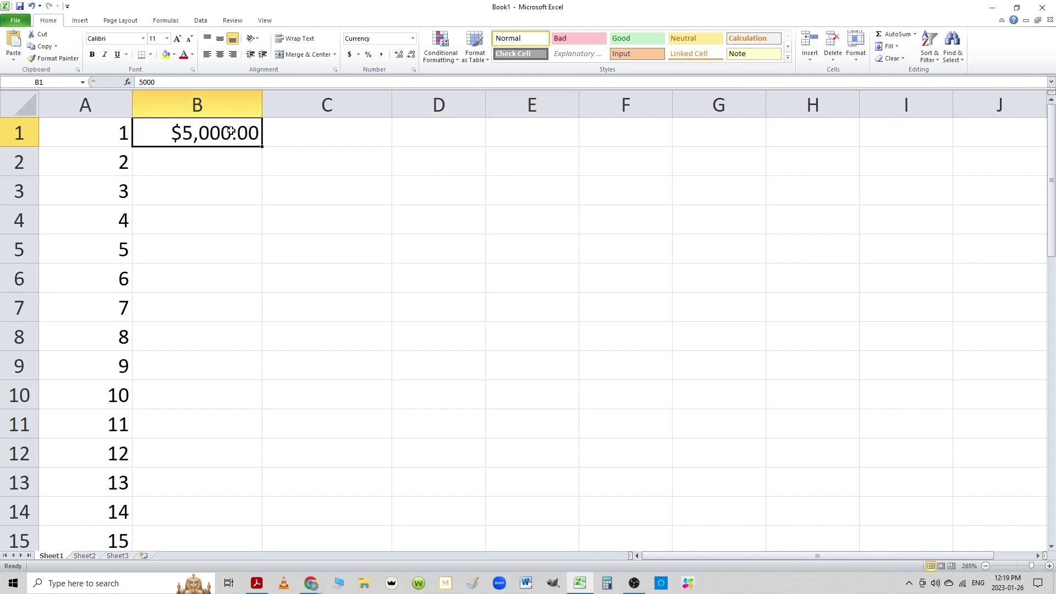
Enter a monthly-compounding formula =5000*(1+0.25/12)^12 in C1
left_click(290, 142)
type("=")
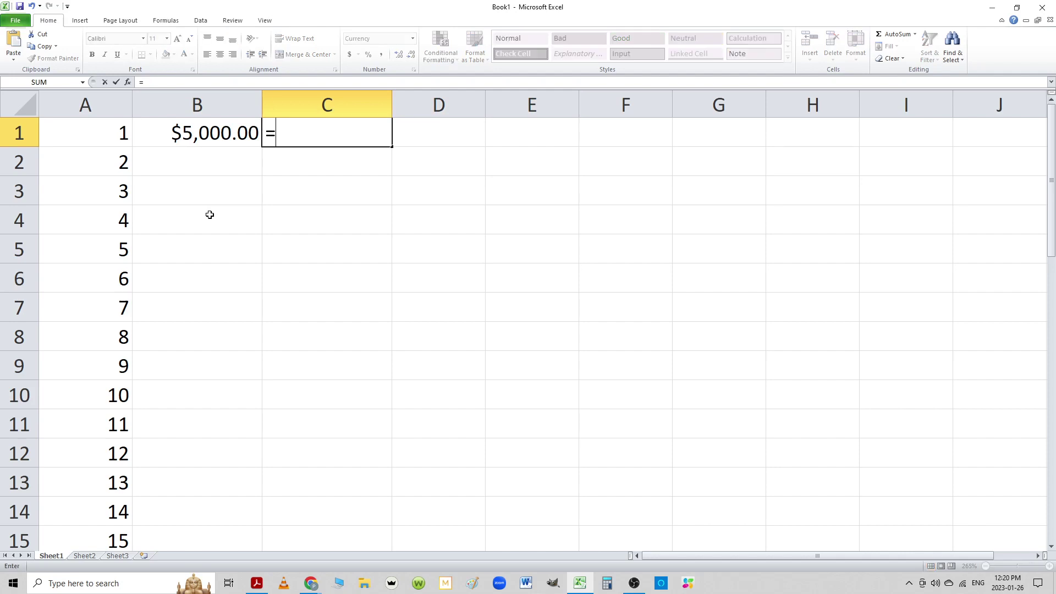
type("5000")
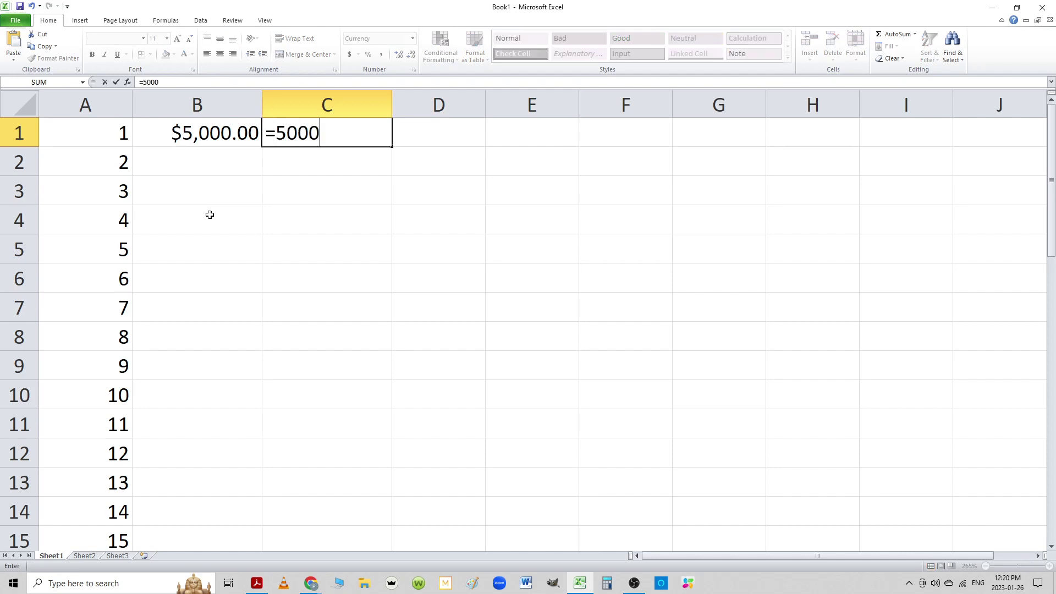
type("*(1+0.25")
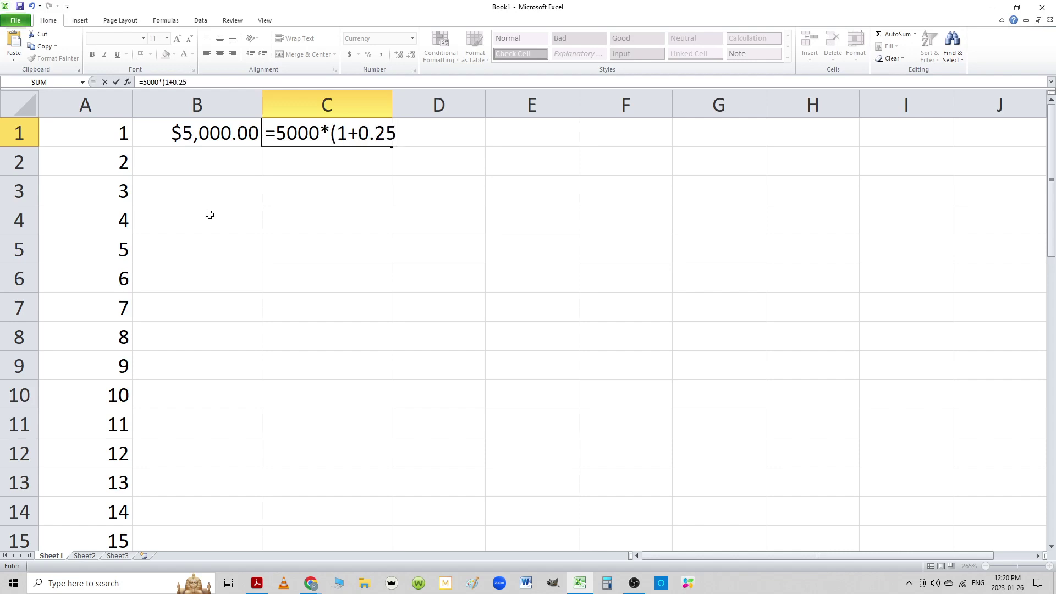
type("/12)^1")
key("Return")
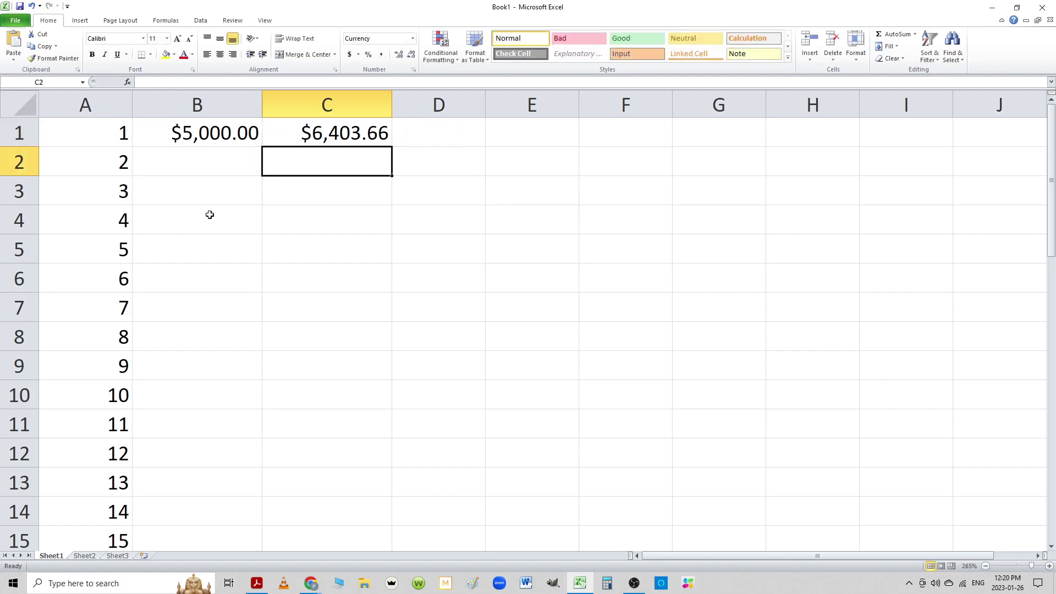
Correct the rate in C1 to 0.025 so it shows $5,126.44
double_click(287, 135)
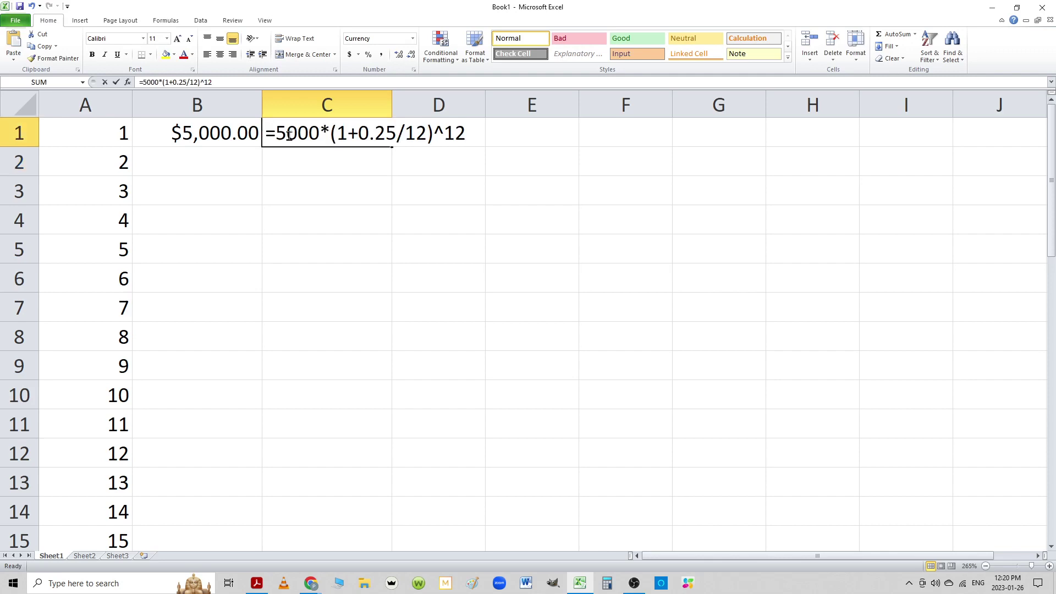
left_click(380, 127)
type("0")
key("Return")
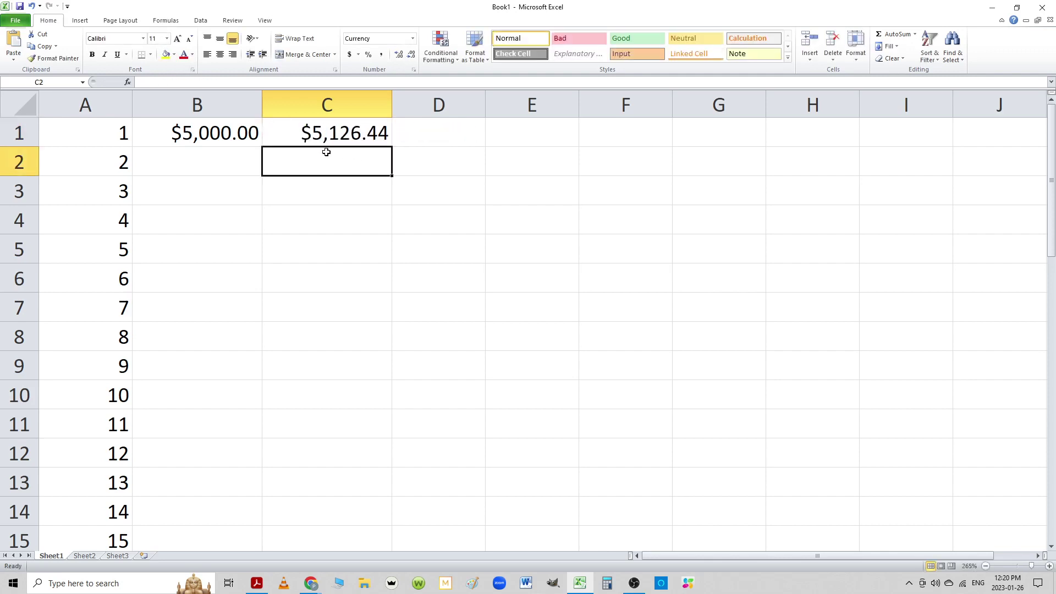
Enter the running balance formula =5000+C1 in B2
left_click(333, 138)
left_click(194, 165)
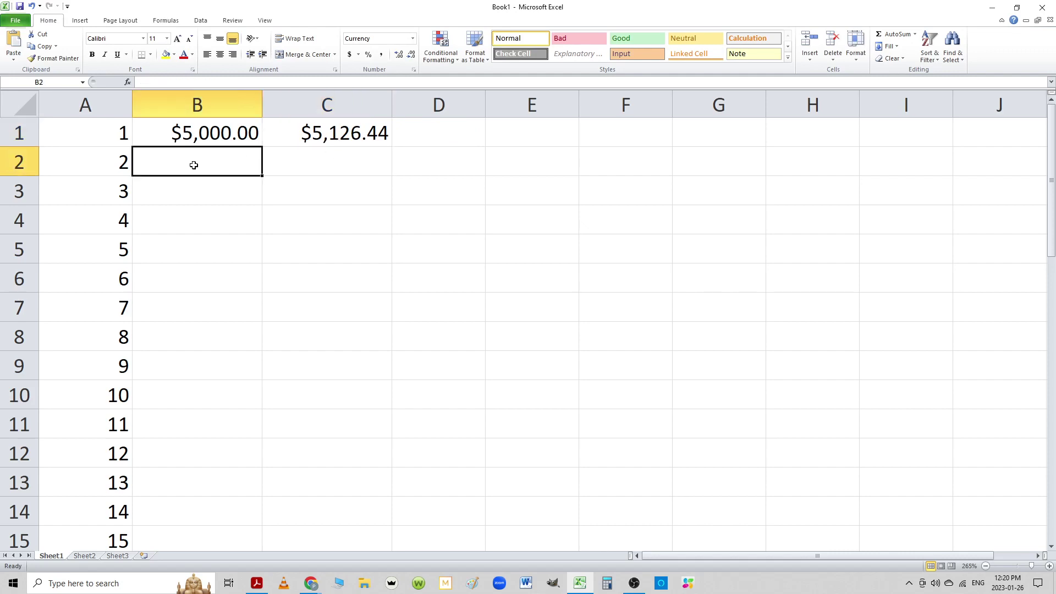
type("5000+")
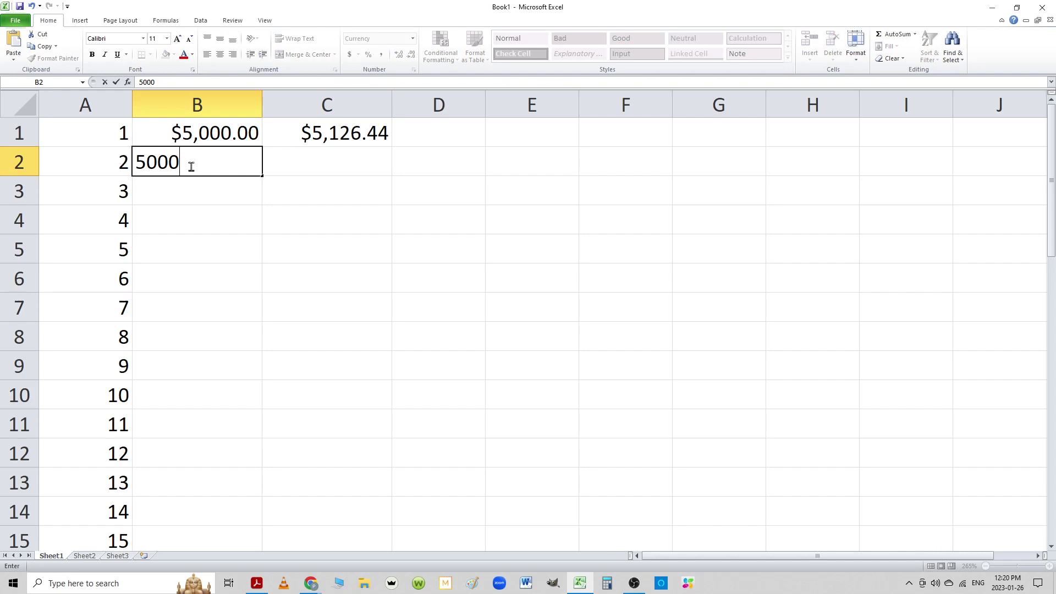
left_click(306, 143)
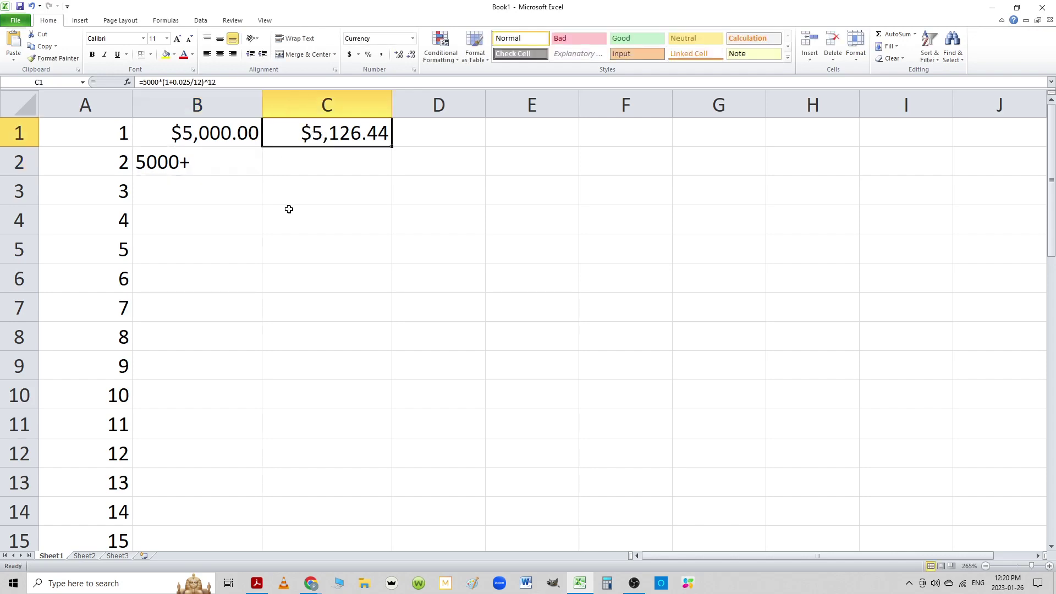
left_click(171, 159)
double_click(140, 166)
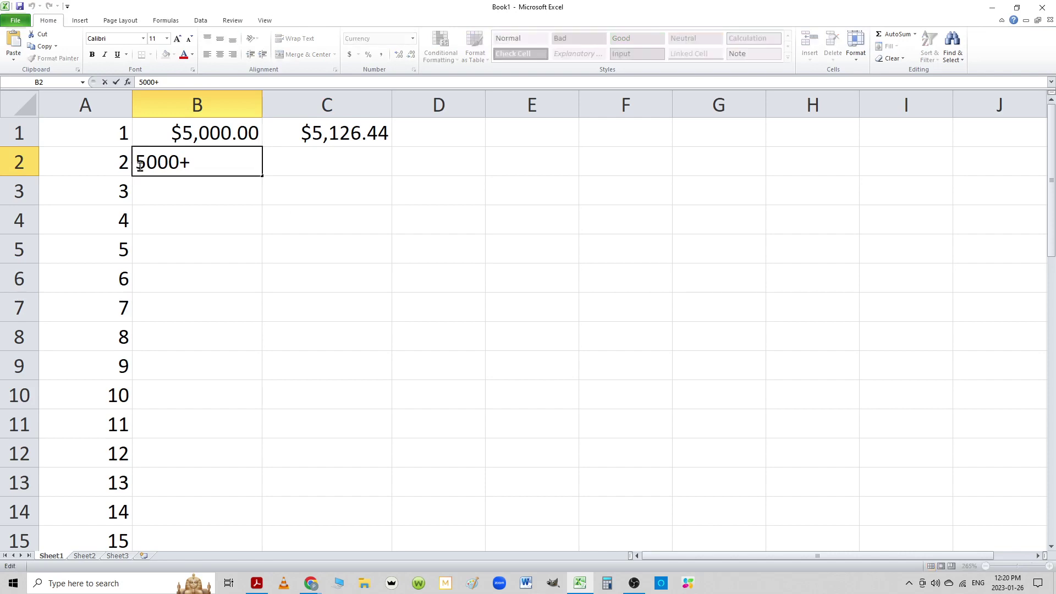
type("=")
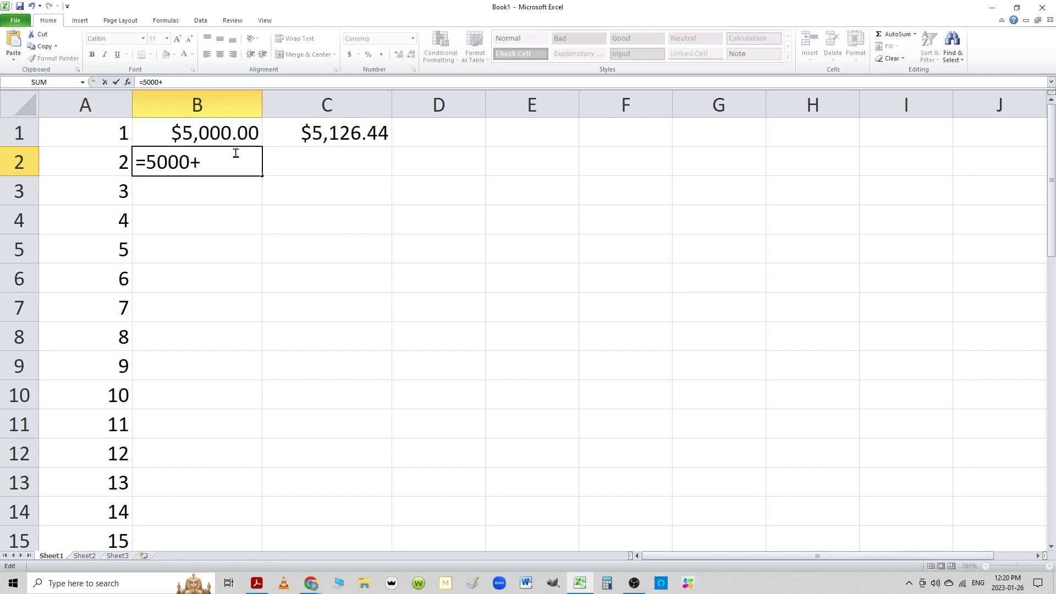
left_click(221, 158)
left_click(308, 134)
key("Return")
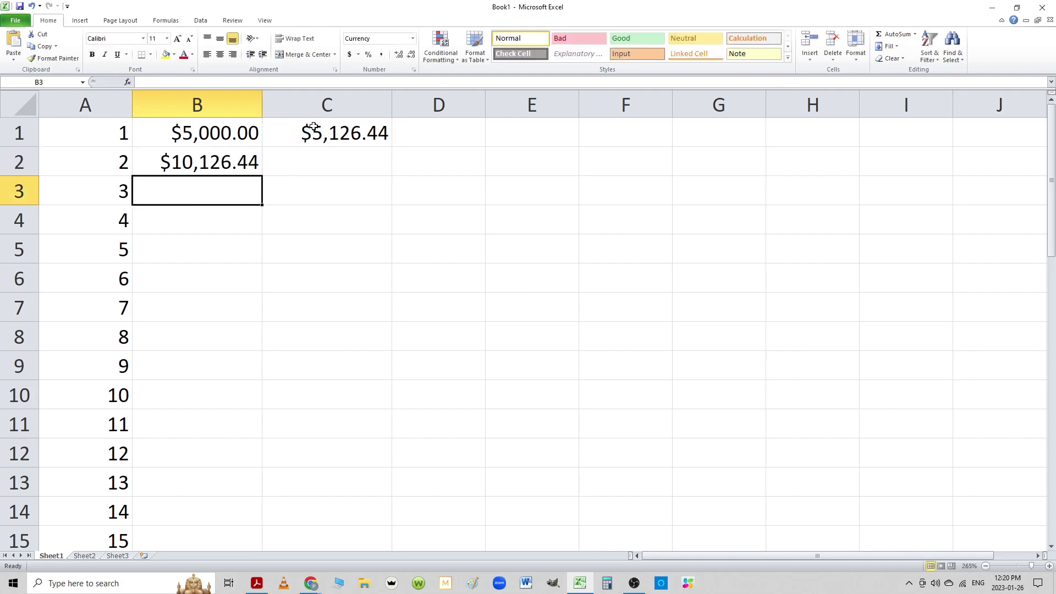
Copy the C1 compounding formula into C2
left_click(186, 167)
left_click(327, 134)
left_click_drag(393, 149, 389, 165)
left_click(387, 142)
left_click(513, 174)
Fill the B2 and C2 formulas down to row 10
left_click(230, 164)
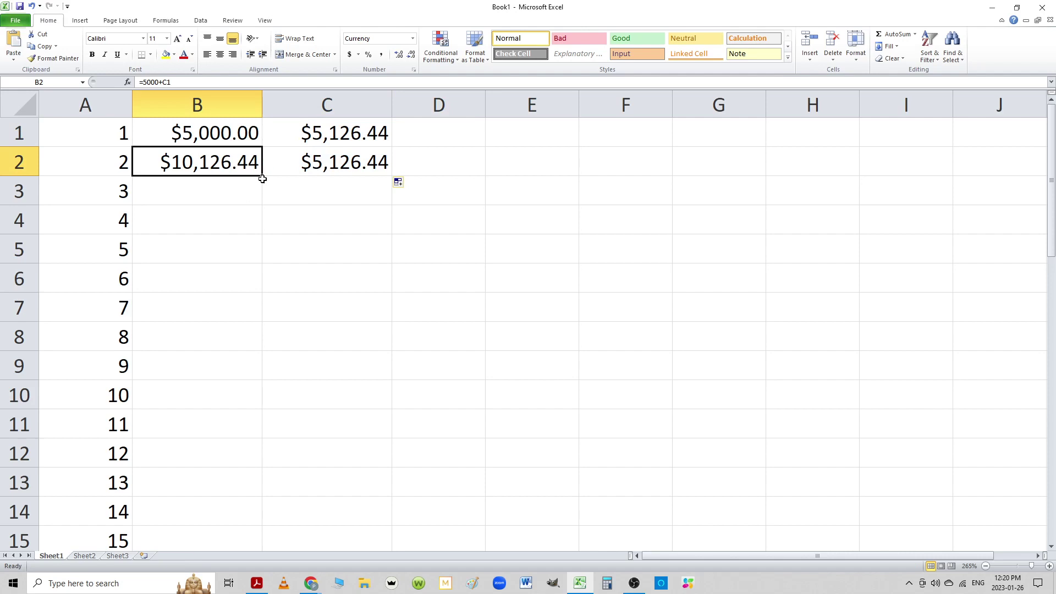
left_click_drag(263, 177, 213, 402)
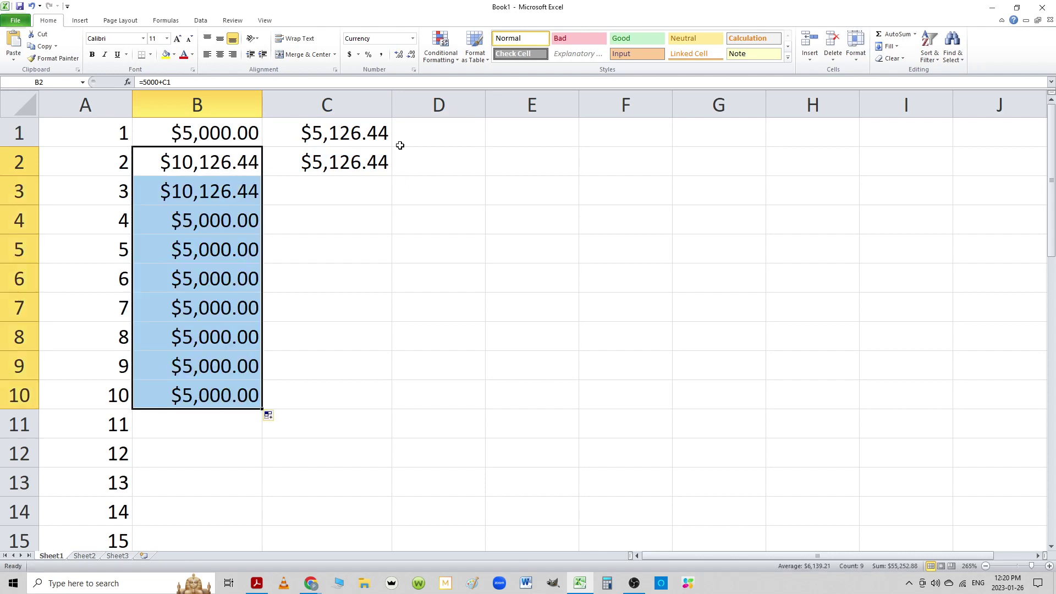
left_click(364, 152)
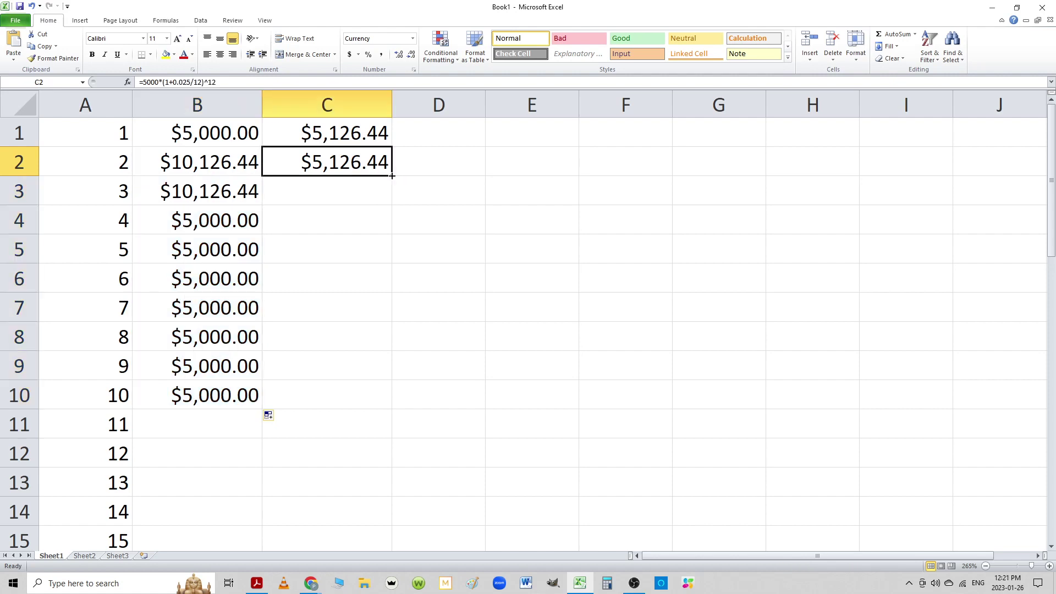
left_click(244, 190)
double_click(244, 190)
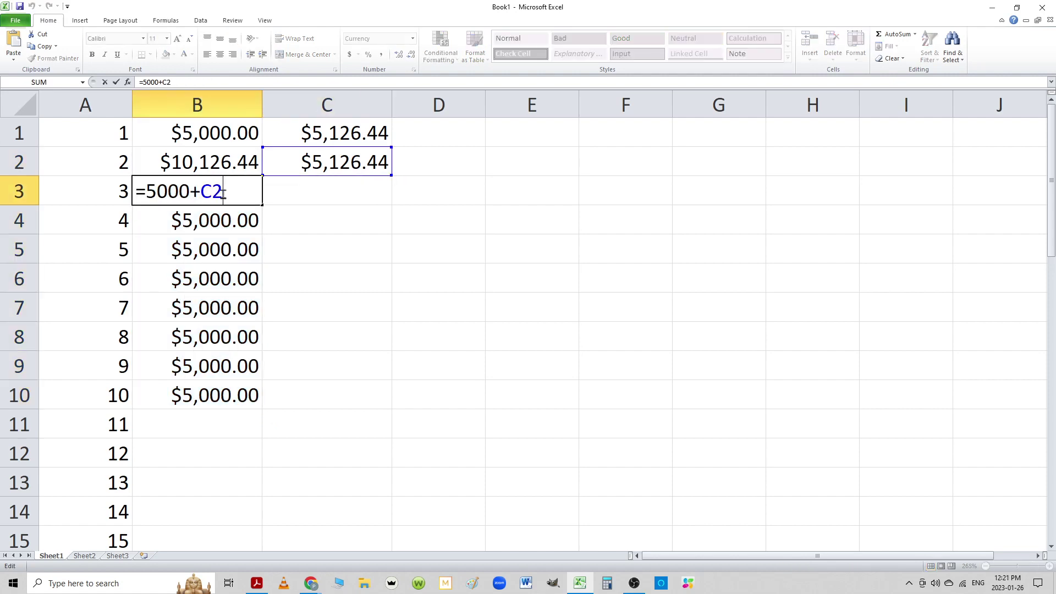
key("Escape")
left_click(381, 171)
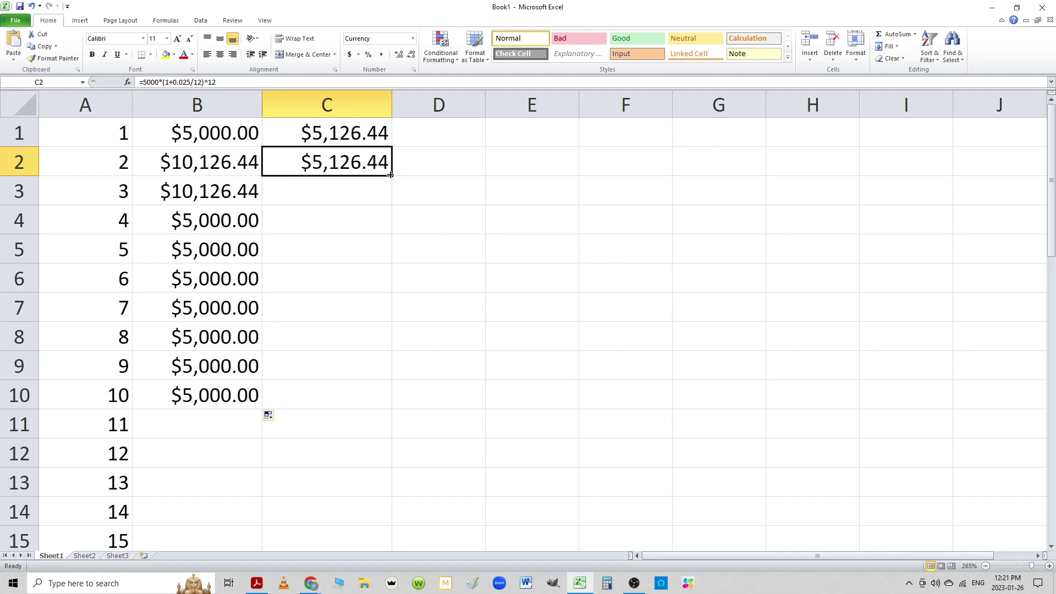
left_click_drag(390, 175, 363, 410)
Enter 50000 in D10 as the ten-year invested total
left_click(440, 394)
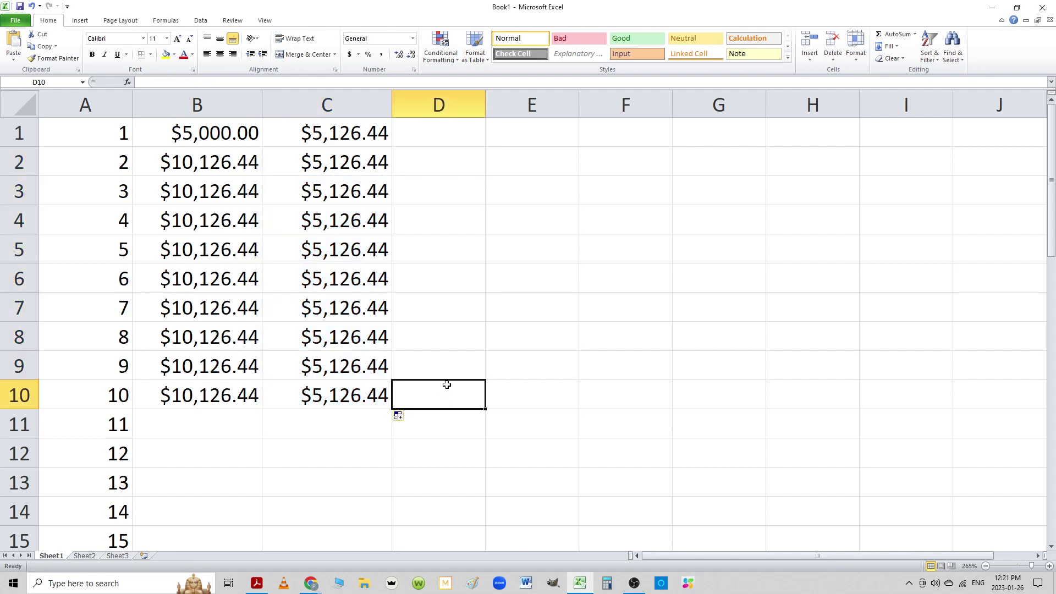
type("=")
key("BackSpace")
type("50000")
key("Tab")
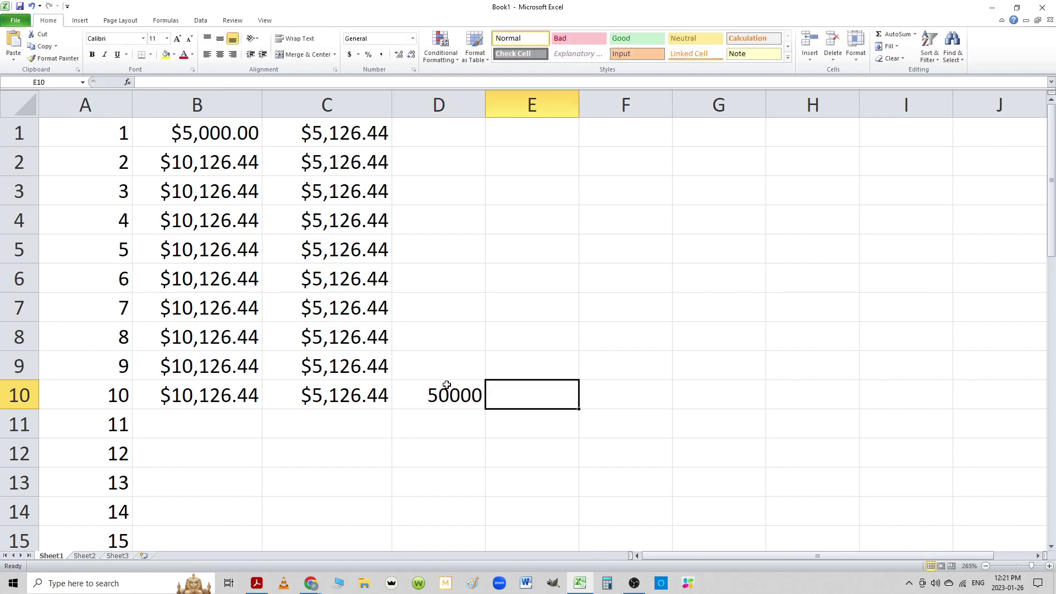
Change C1 to =B1*(1+0.025/12)^12, fixing a circular reference along the way
double_click(346, 163)
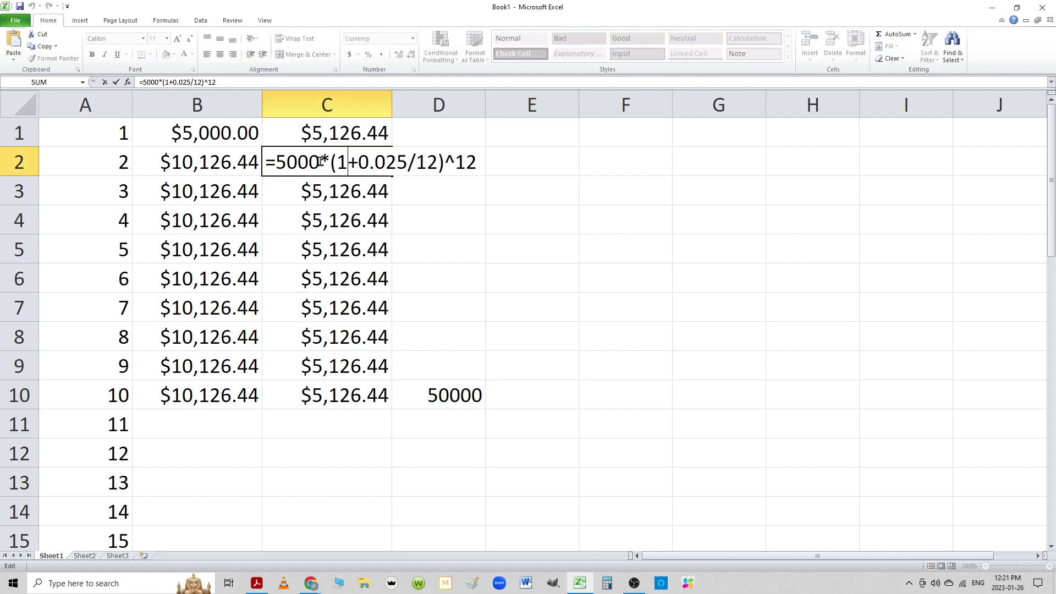
left_click(340, 132)
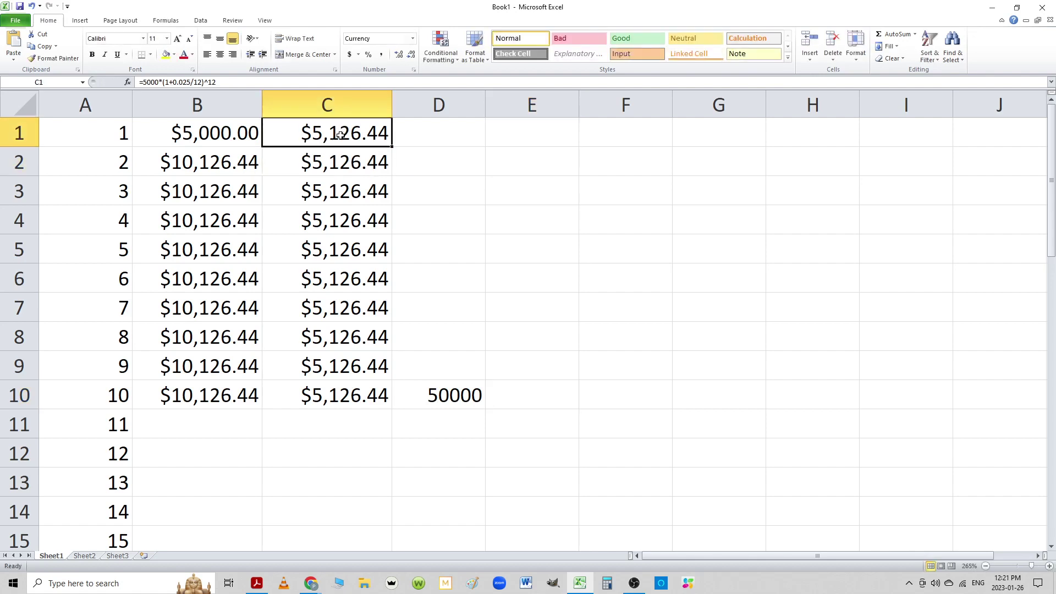
double_click(340, 135)
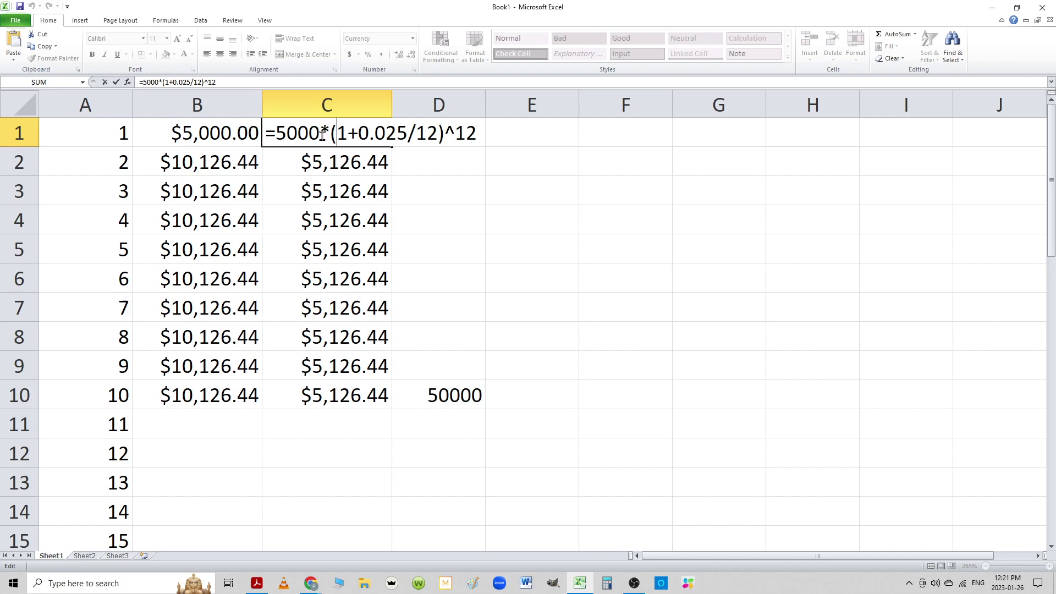
double_click(317, 135)
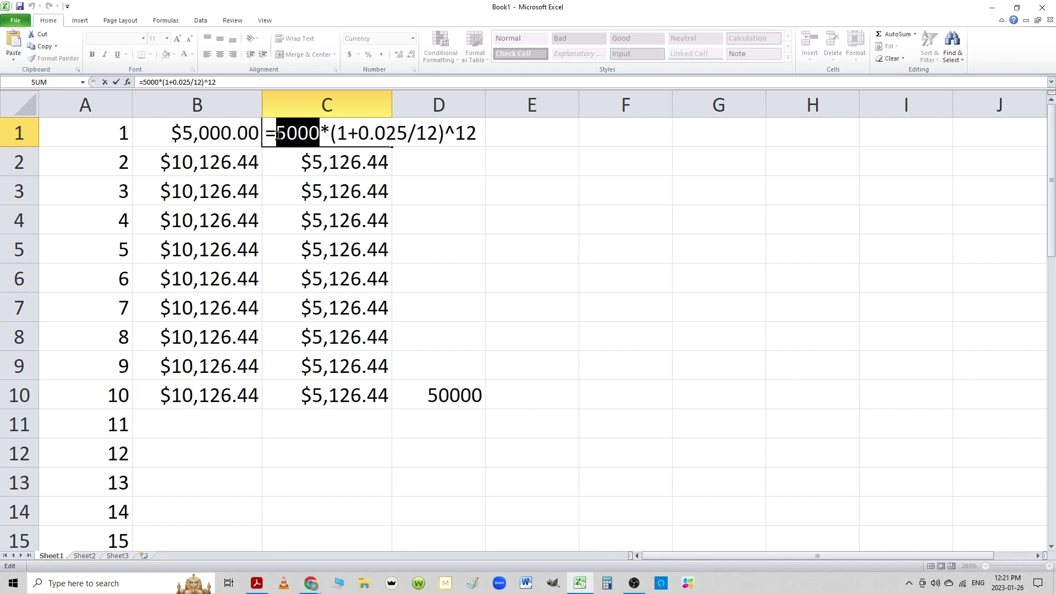
type("B2\\")
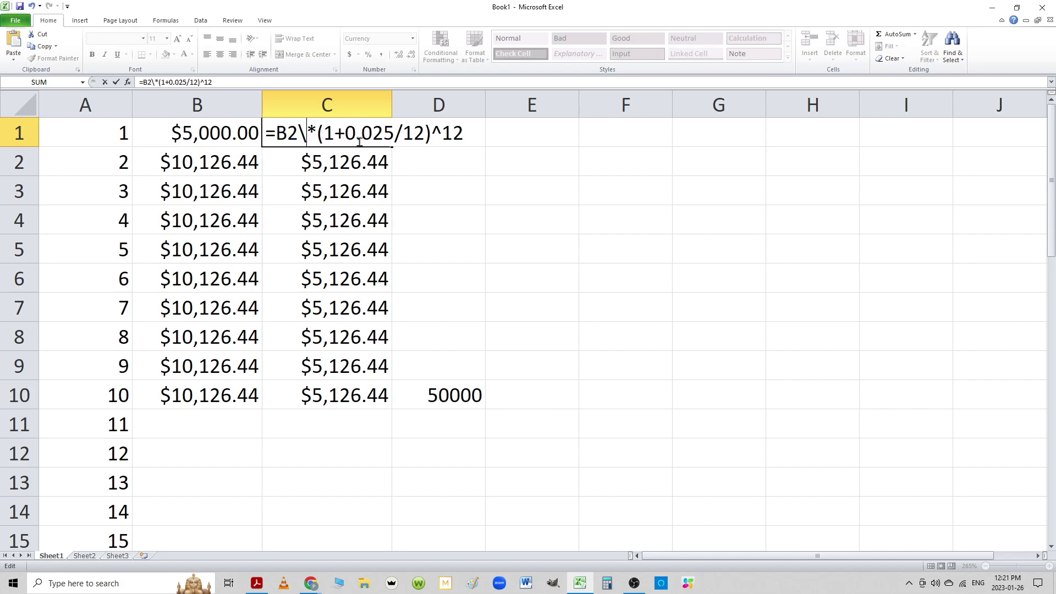
key("BackSpace")
key("Return")
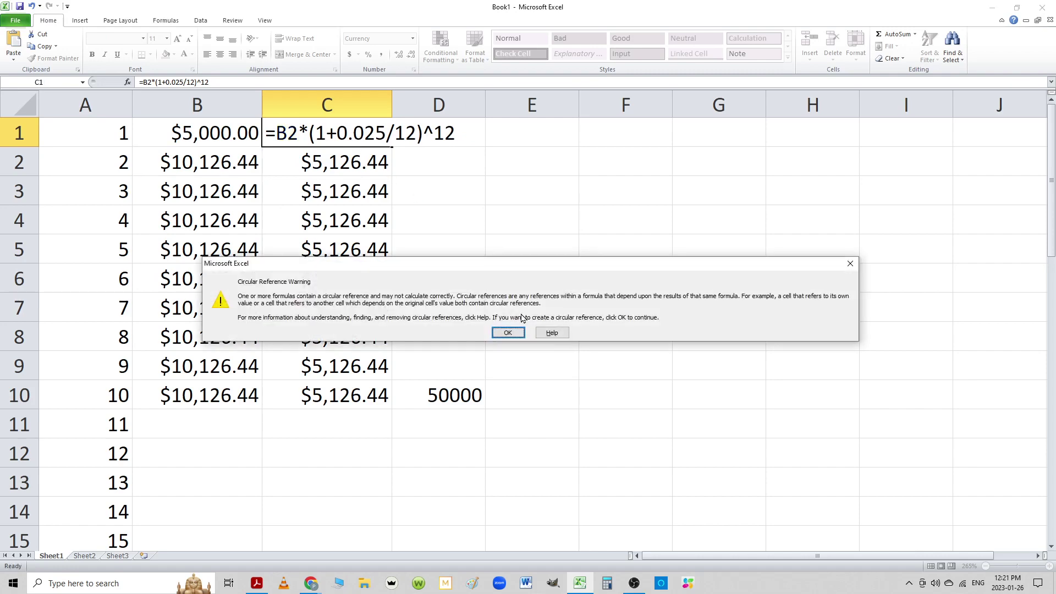
left_click(508, 334)
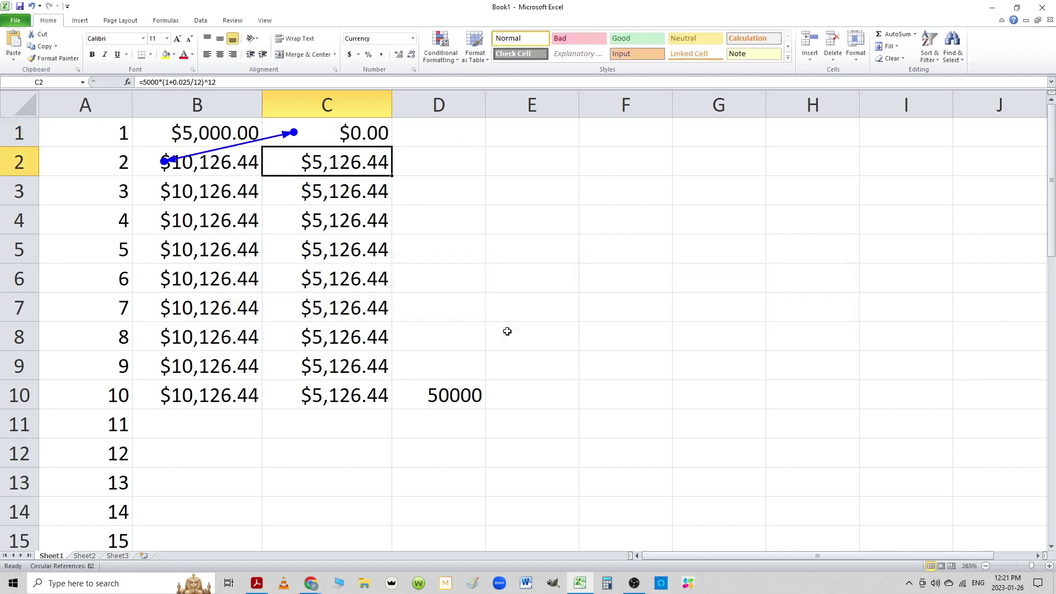
double_click(363, 142)
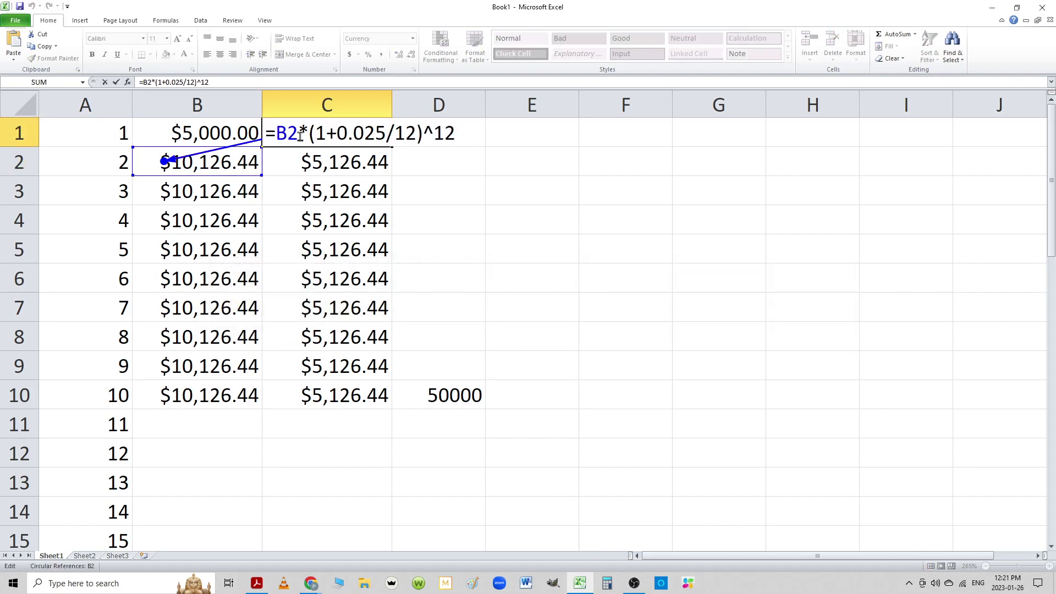
left_click_drag(298, 134, 287, 137)
type("1")
key("Return")
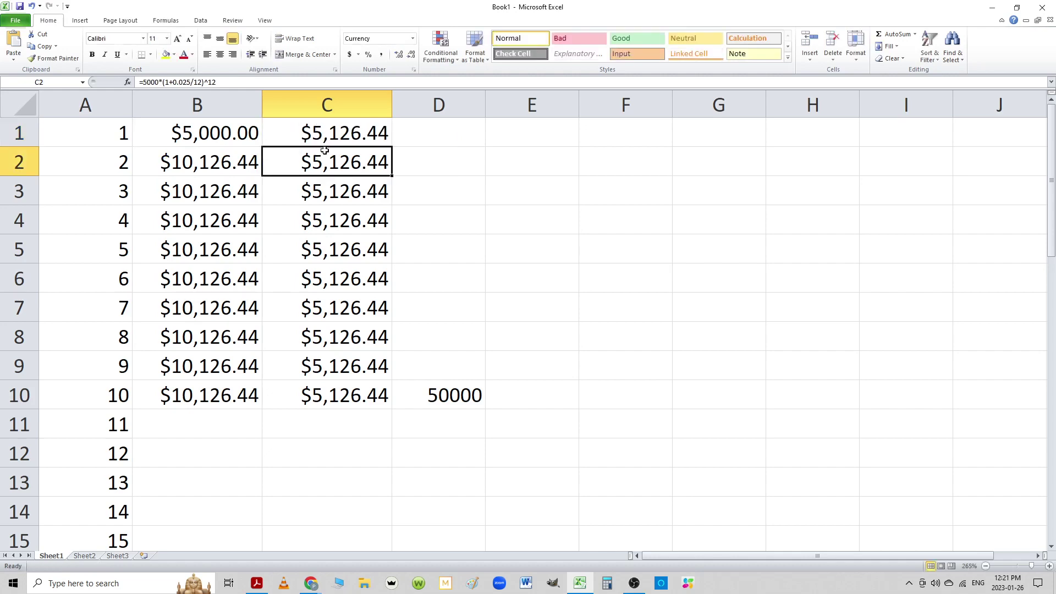
Fill the new C1 formula down to C10, reaching $57,509.57
left_click(331, 137)
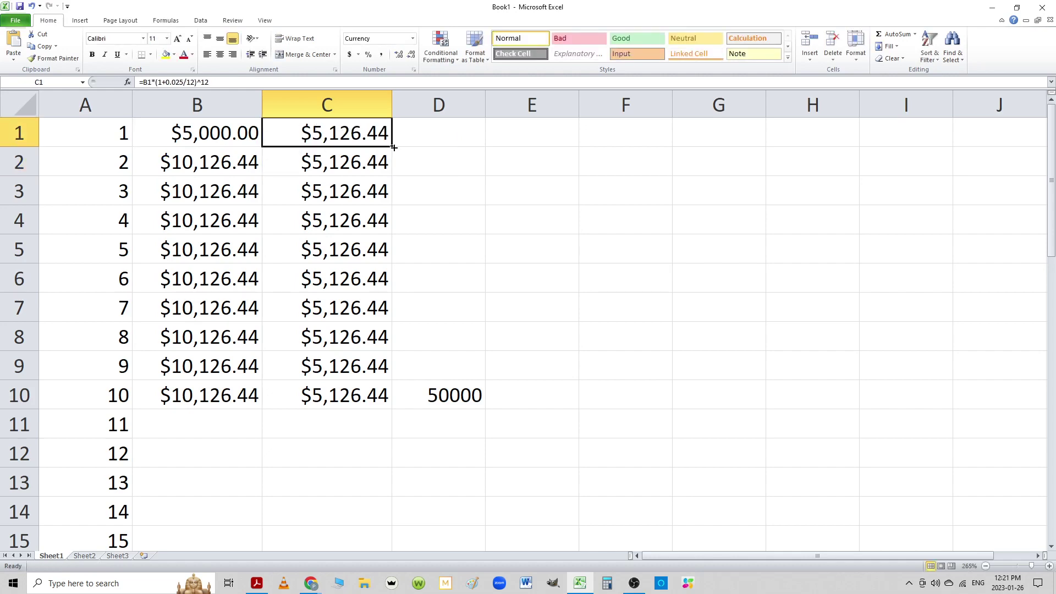
left_click_drag(393, 147, 394, 411)
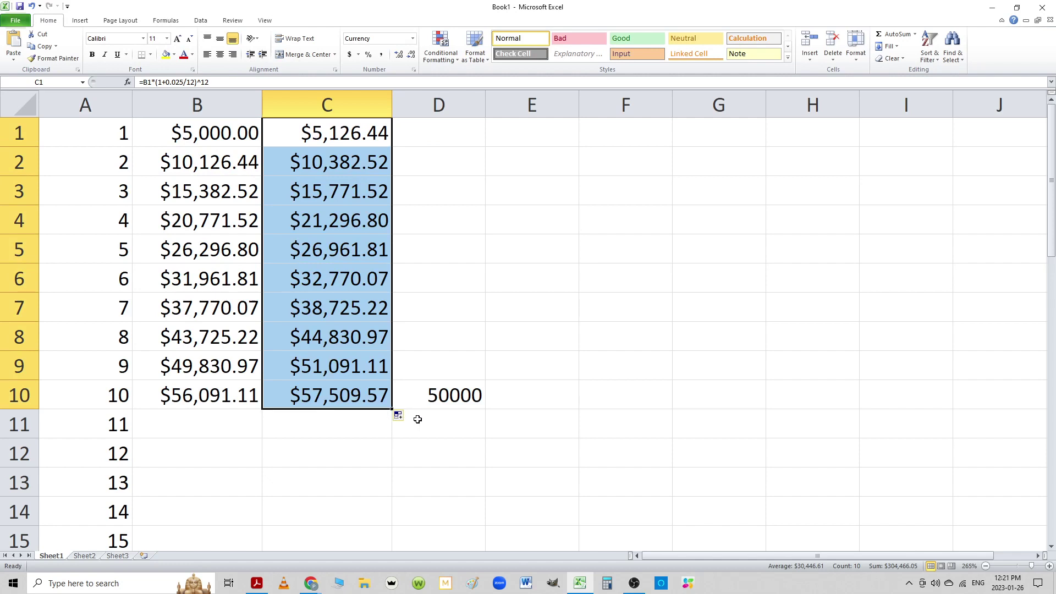
left_click(443, 397)
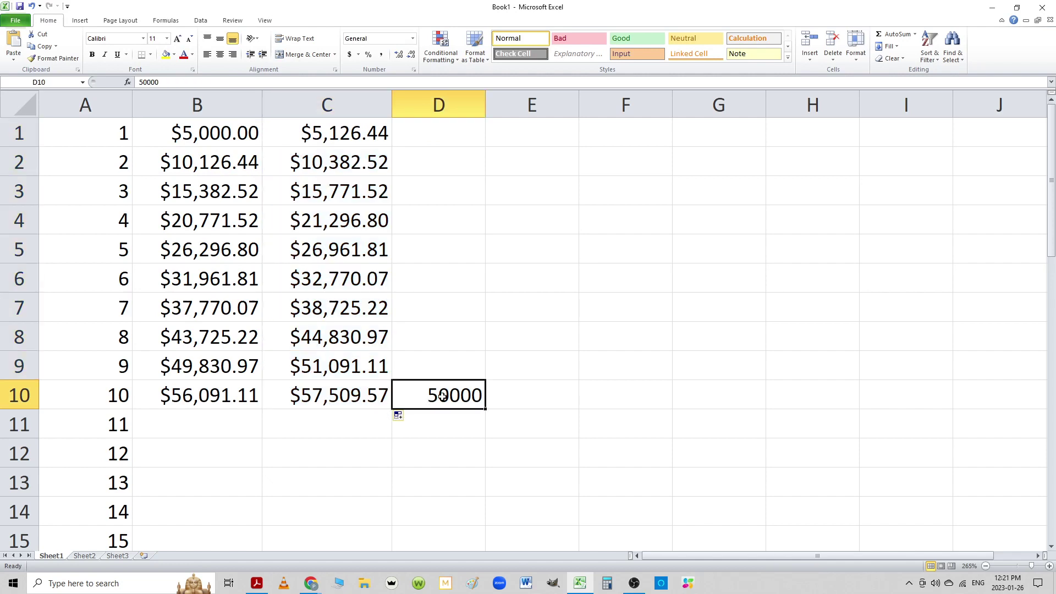
Enter =C10-D10 in E10 for $7,509.57 interest and autofit column E
left_click(500, 398)
type("=")
left_click(351, 388)
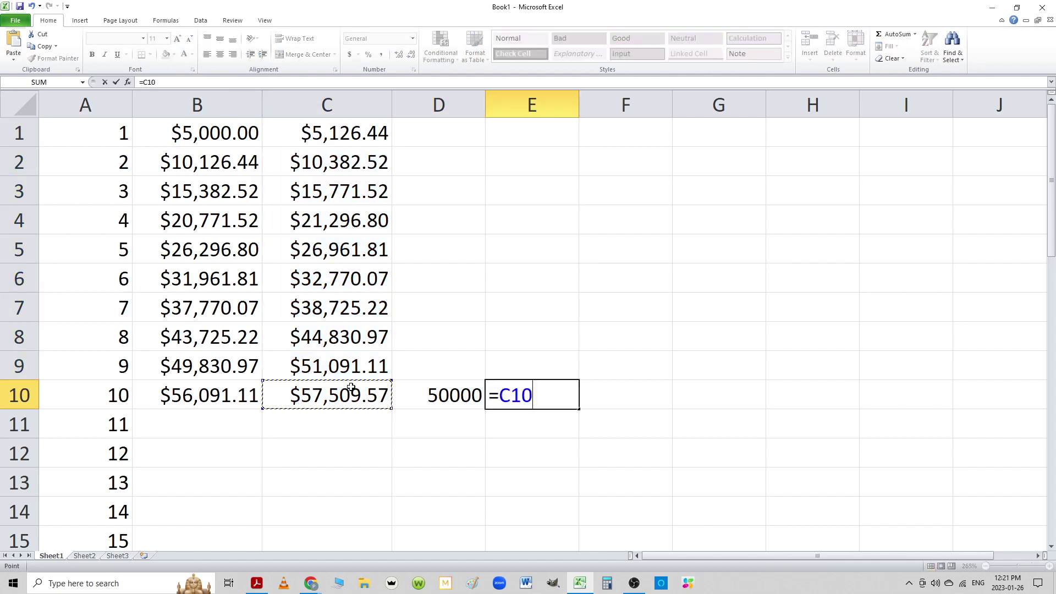
type("-")
left_click(435, 392)
key("Return")
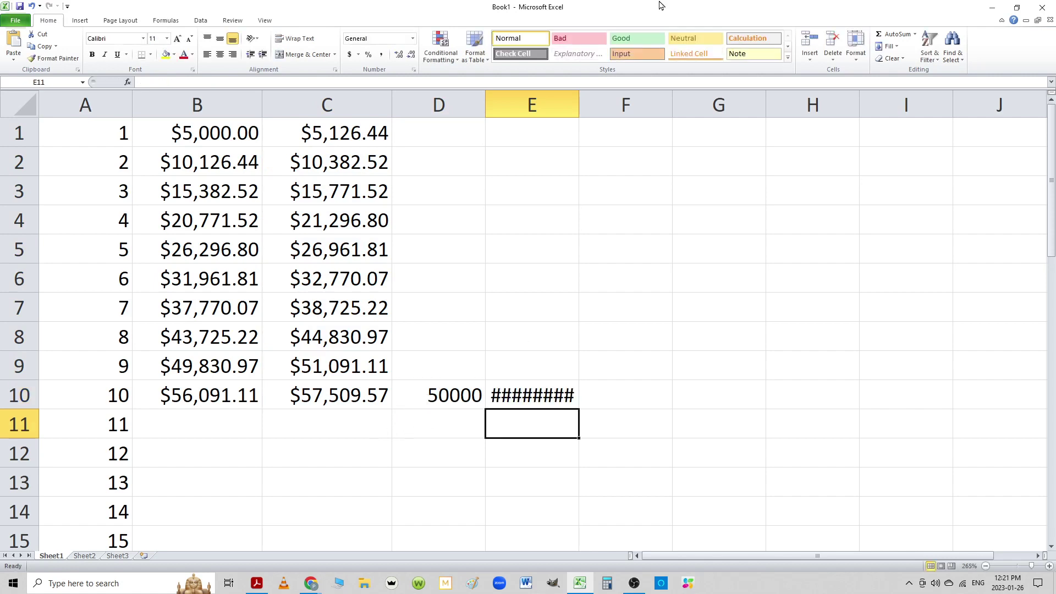
double_click(579, 96)
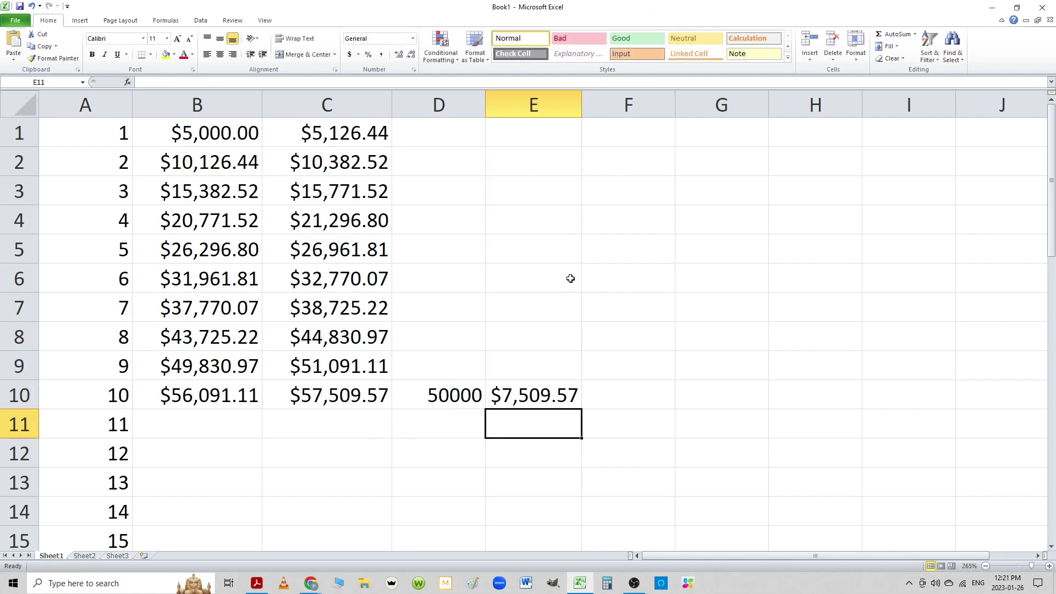
left_click(545, 386)
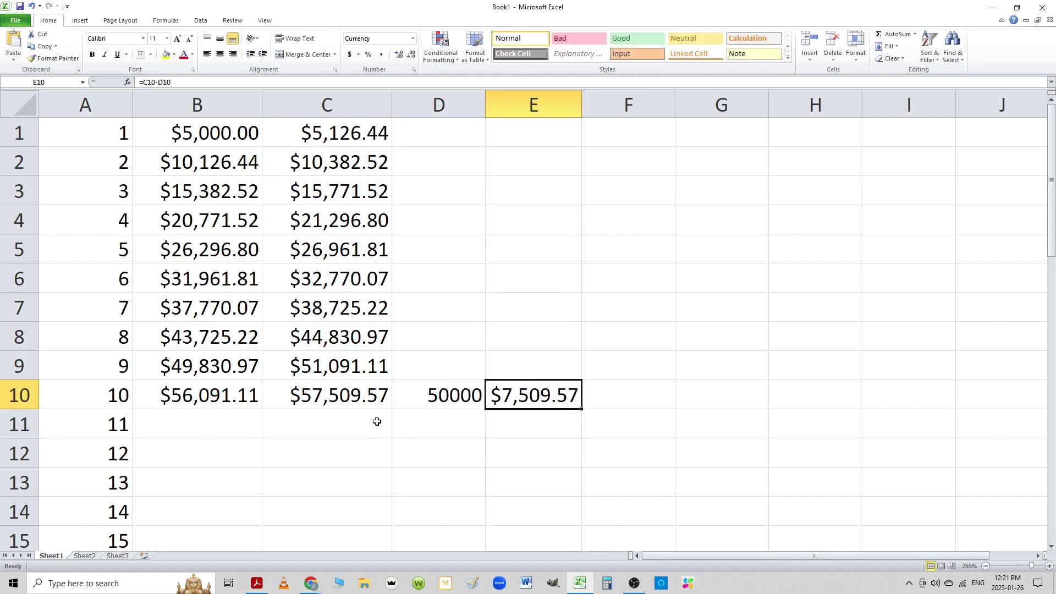
left_click(188, 396)
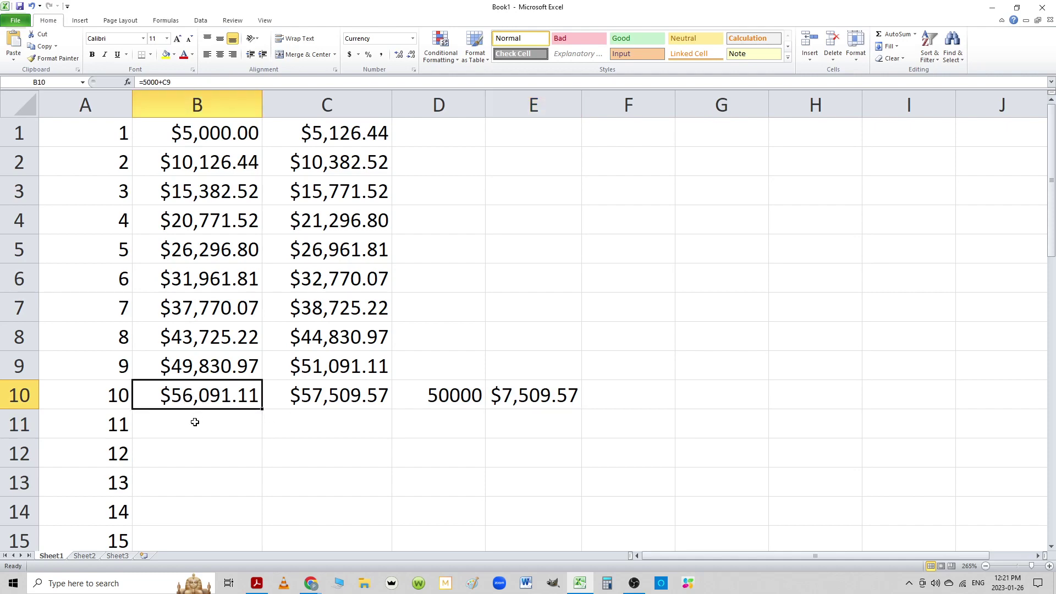
Extend the column B and C balance formulas down to row 30
scroll(190, 401, "down", 3)
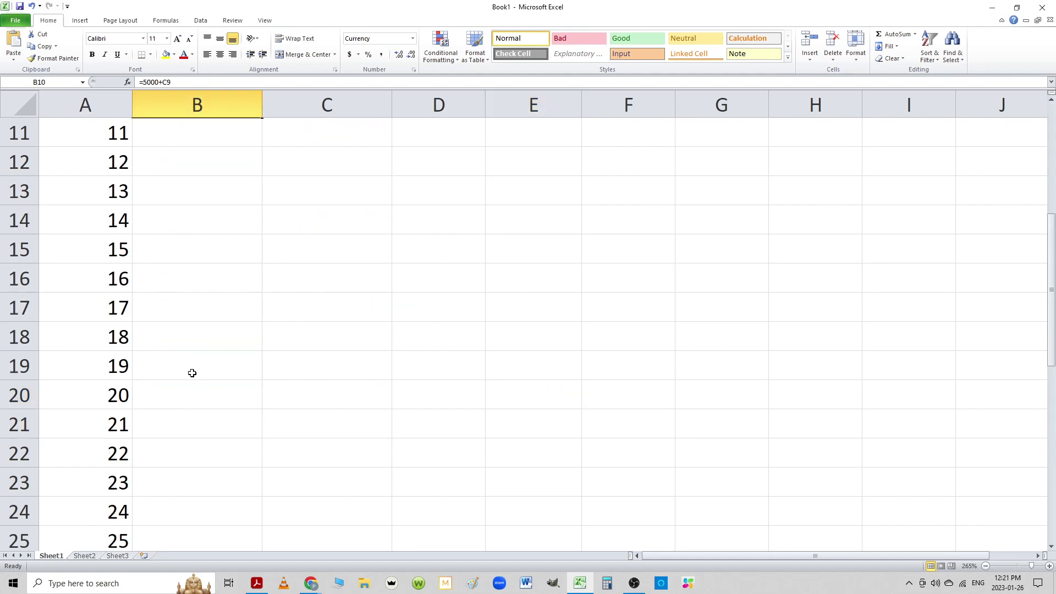
scroll(193, 372, "up", 3)
left_click_drag(263, 409, 185, 275)
scroll(280, 283, "up", 8)
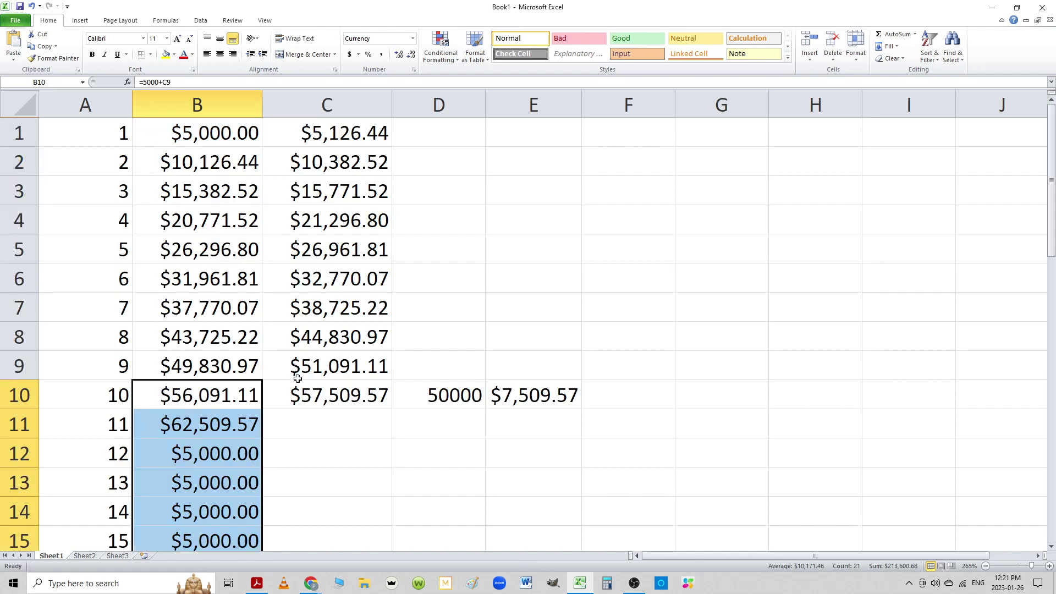
left_click(312, 404)
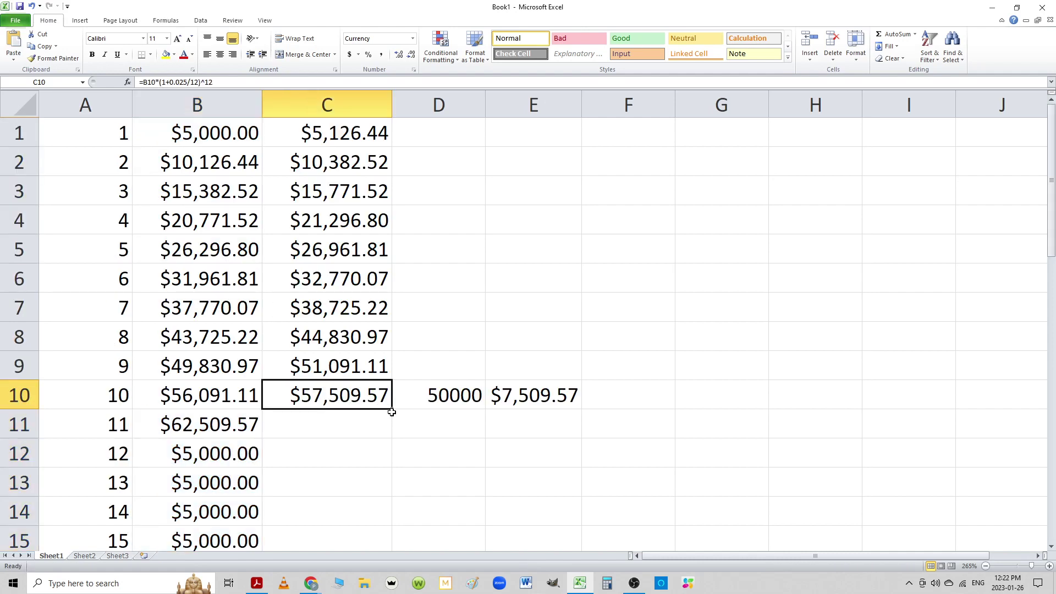
left_click_drag(392, 412, 366, 484)
Enter =5000*A30 in D30 for the 150000 invested total
scroll(359, 476, "down", 1)
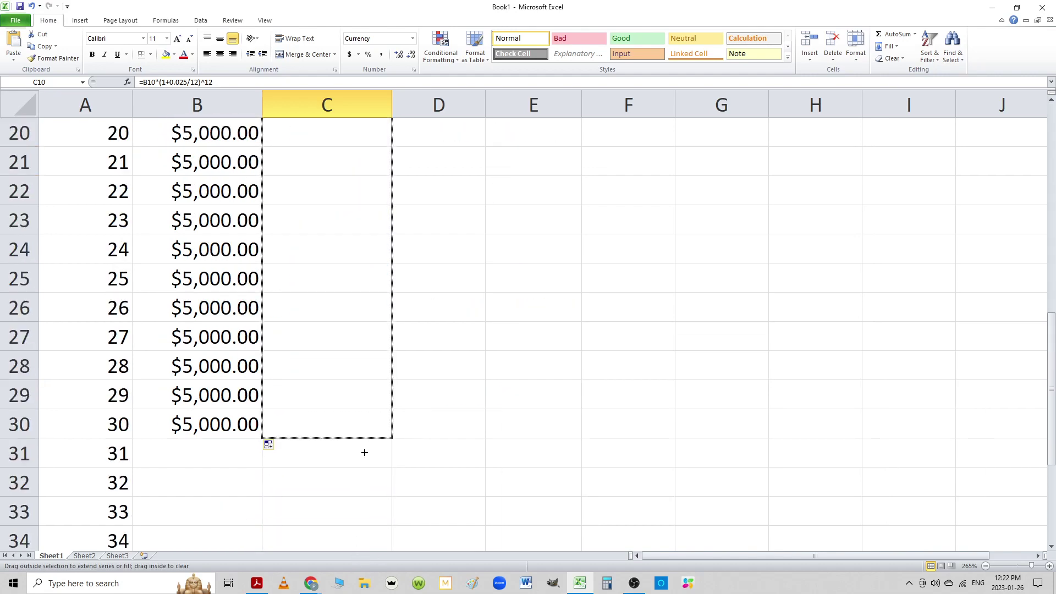
left_click(447, 427)
type("=")
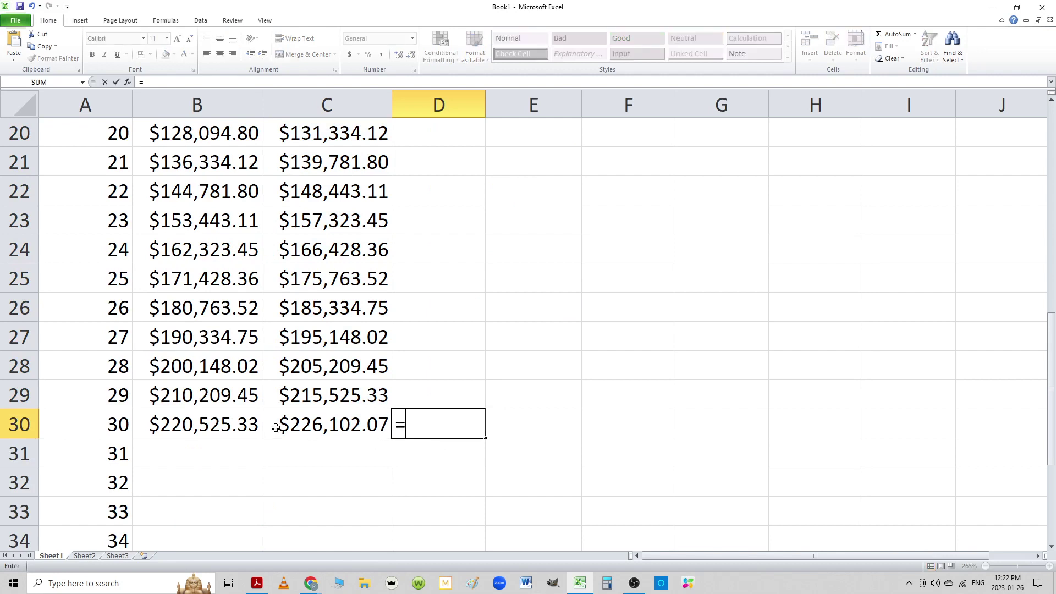
type("5000&")
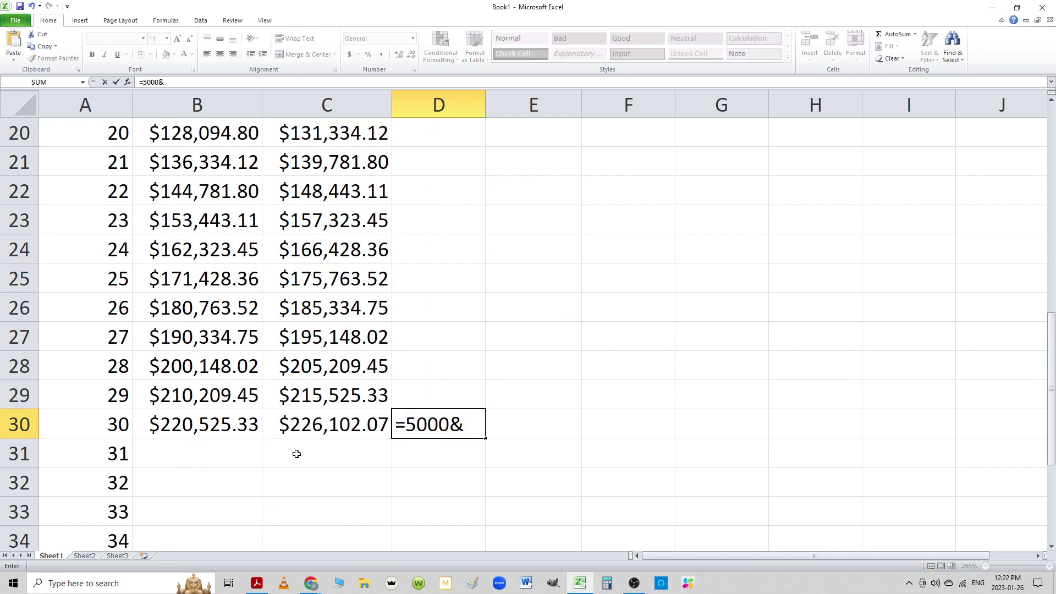
key("BackSpace")
type("*")
left_click(103, 426)
key("Return")
Enter =C30-D30 in E30, showing $76,102.07 interest
left_click(498, 425)
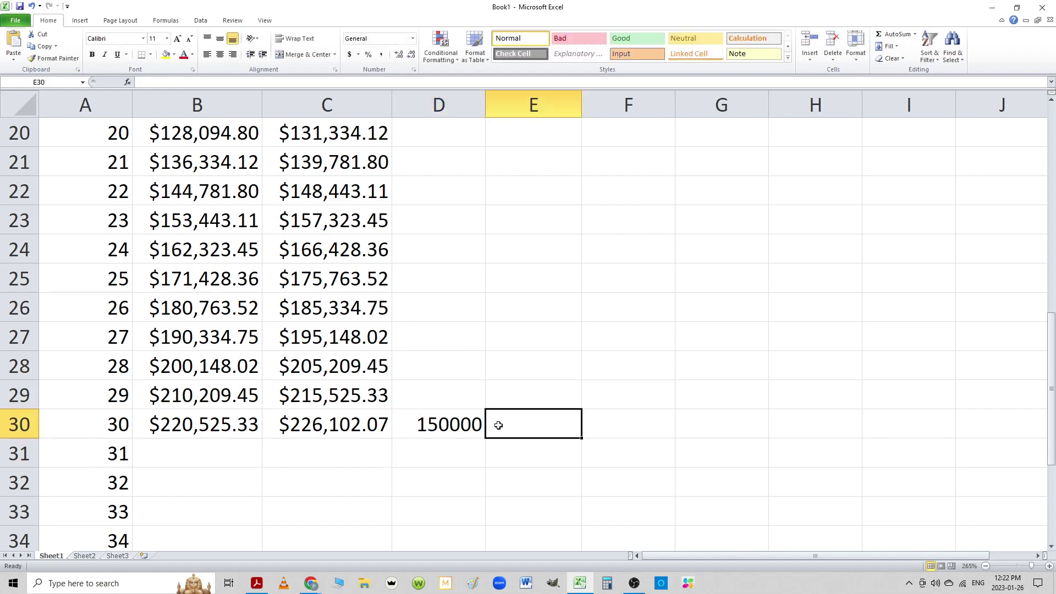
type("=")
left_click(362, 421)
type("-")
left_click(415, 421)
key("Return")
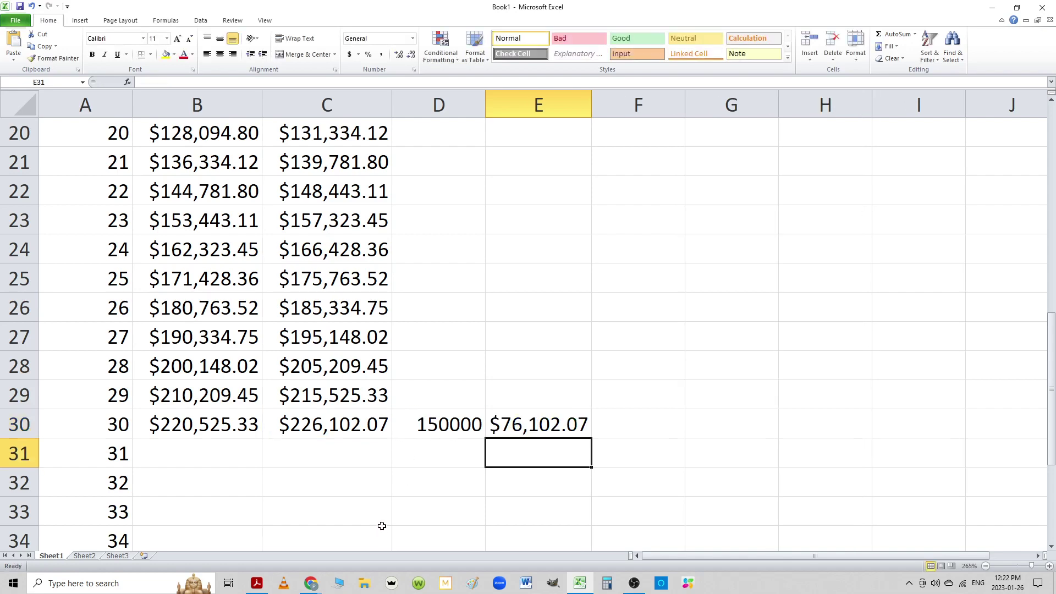
left_click(515, 420)
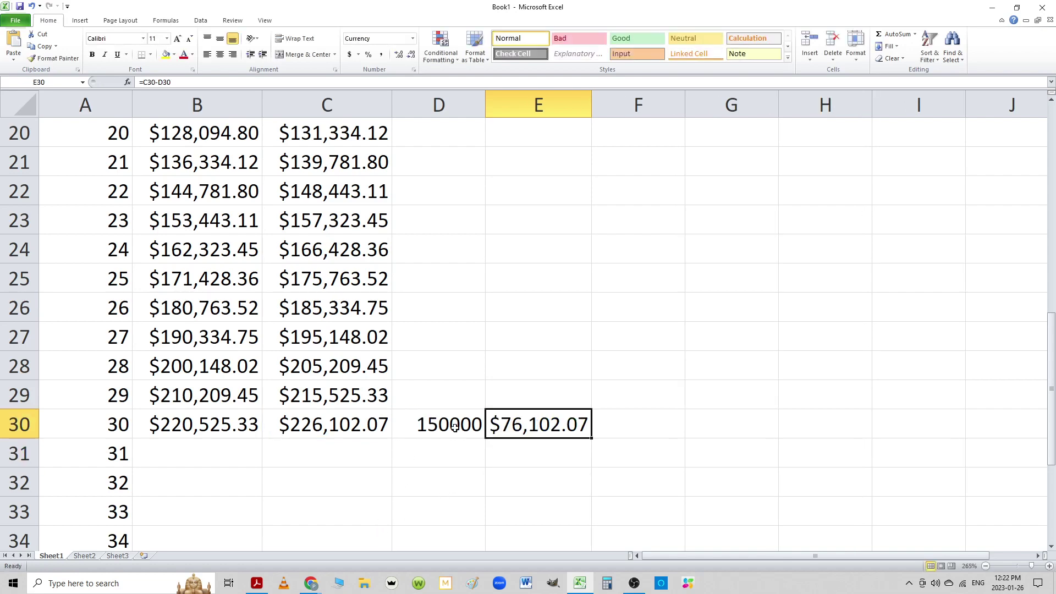
left_click_drag(448, 427, 520, 423)
left_click(518, 424)
Extend the B30 and C30 balance formulas down to row 40
left_click(215, 428)
scroll(217, 427, "down", 7)
scroll(217, 427, "up", 3)
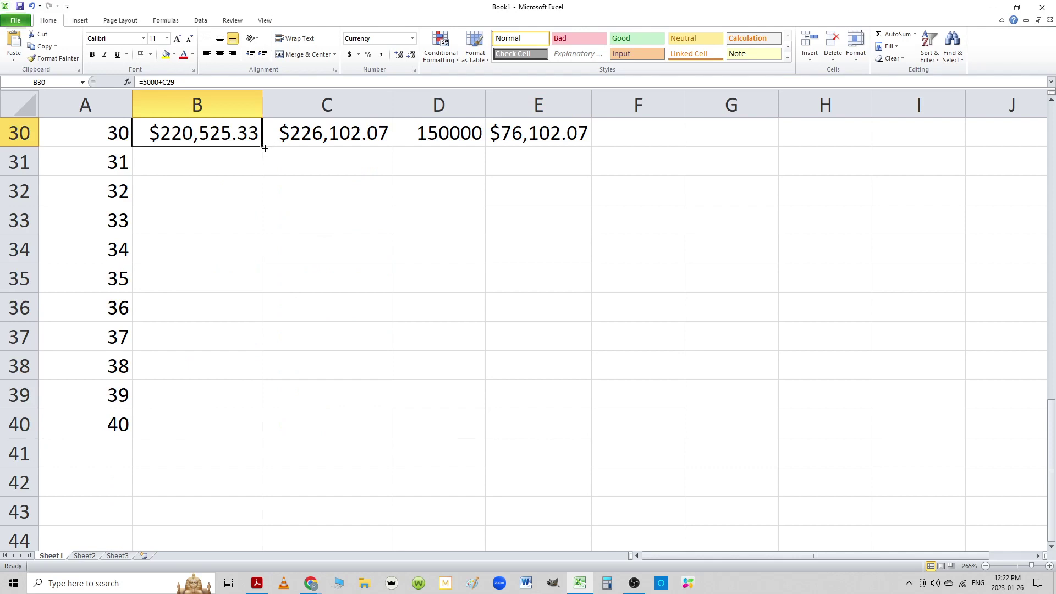
left_click_drag(264, 147, 259, 433)
left_click(361, 128)
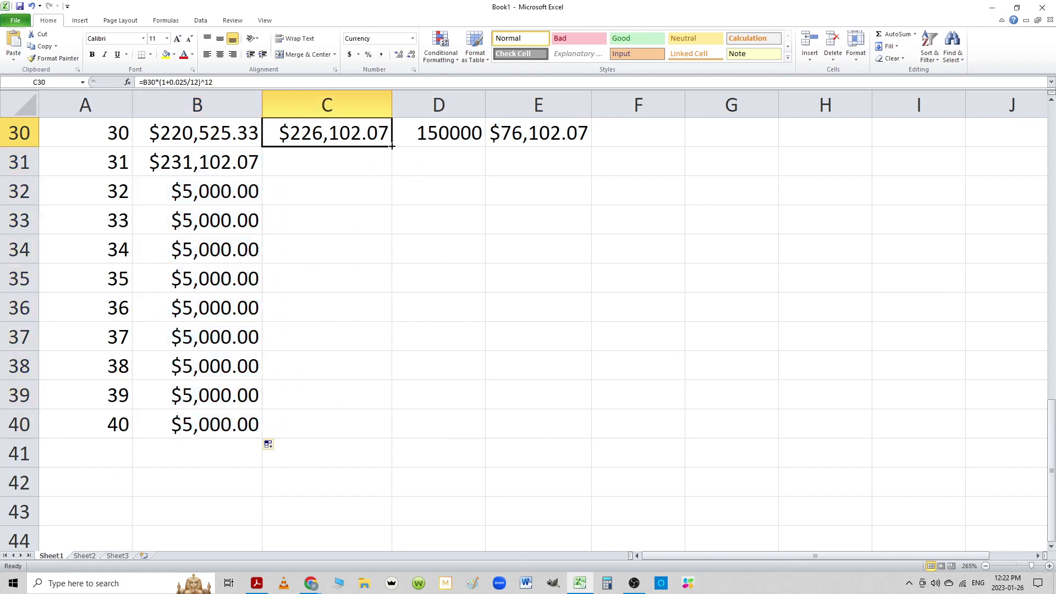
left_click_drag(391, 146, 394, 433)
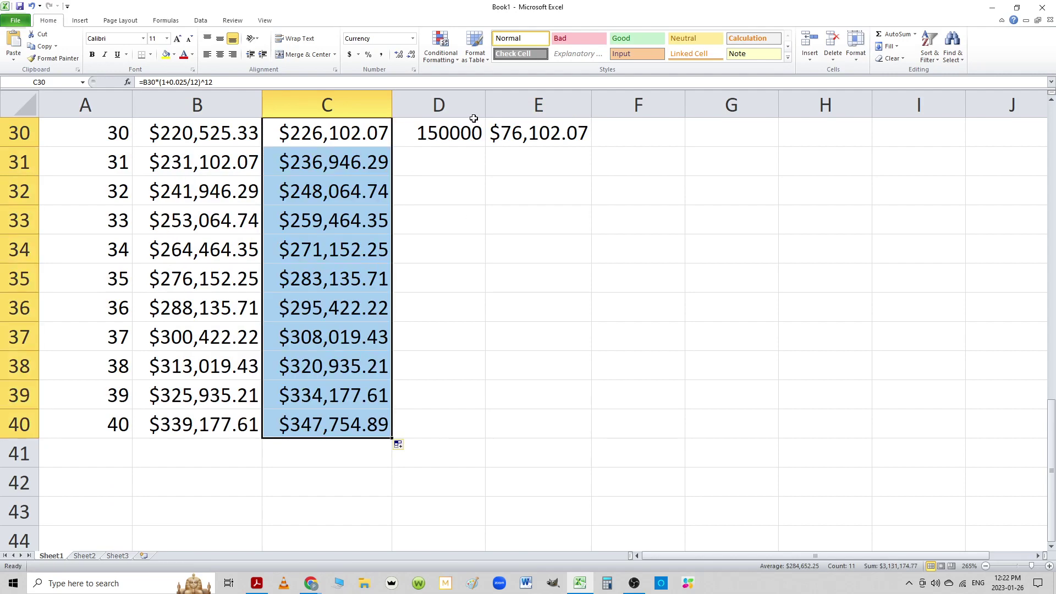
Copy the D30:E30 totals to row 40 (200000 invested, $147,754.89 interest) and autofit column E
left_click(445, 134)
left_click(514, 142, "shift")
key("ctrl+c")
left_click(435, 427)
key("ctrl+v")
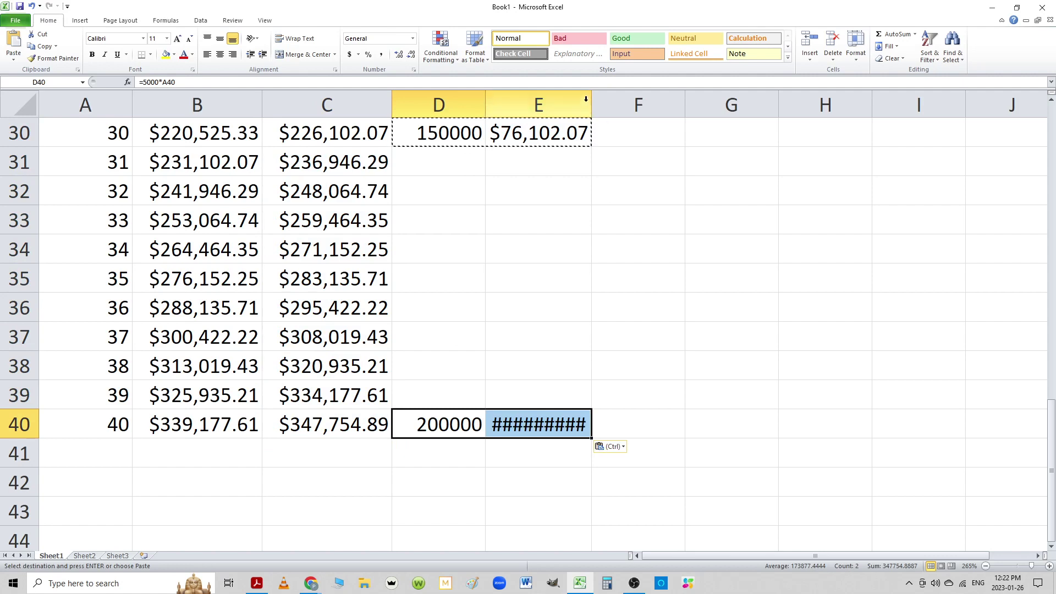
double_click(592, 99)
left_click(543, 422)
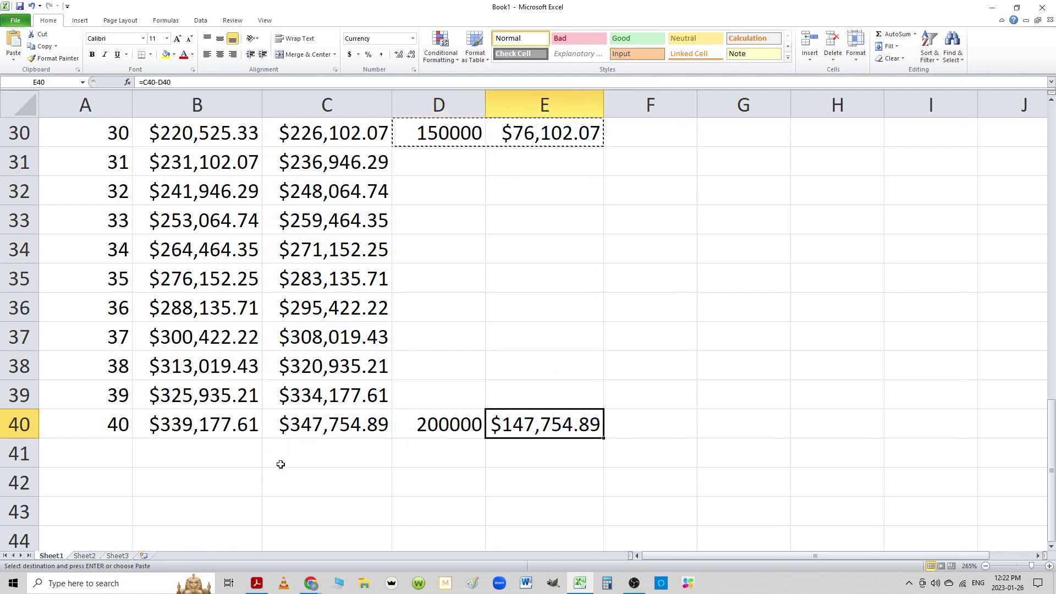
left_click(452, 421)
Raise C1's rate from 0.025 to 0.045 and fill it down to C40
scroll(375, 447, "up", 10)
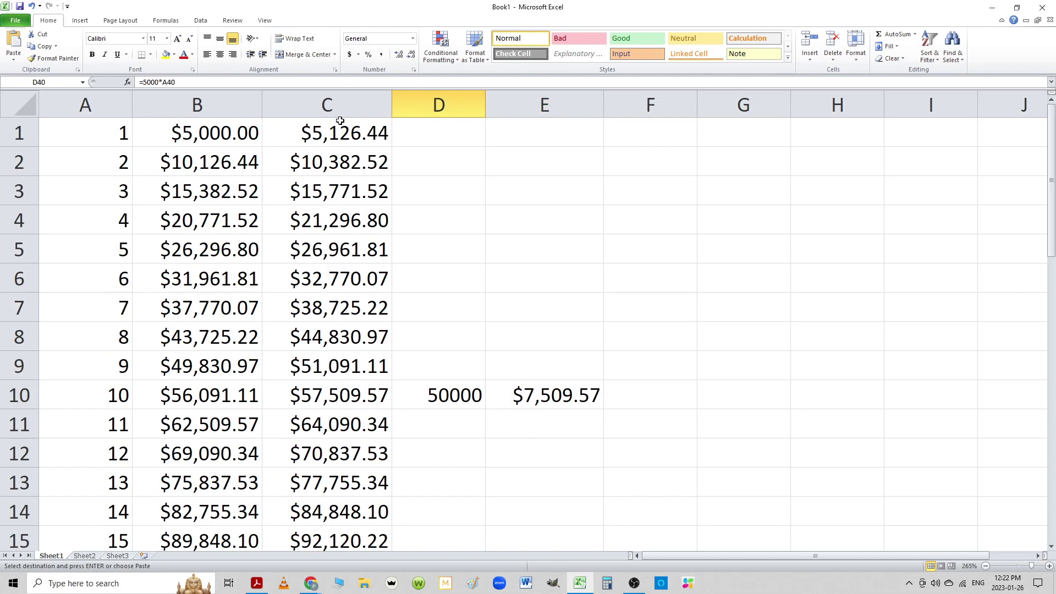
left_click(325, 134)
double_click(325, 133)
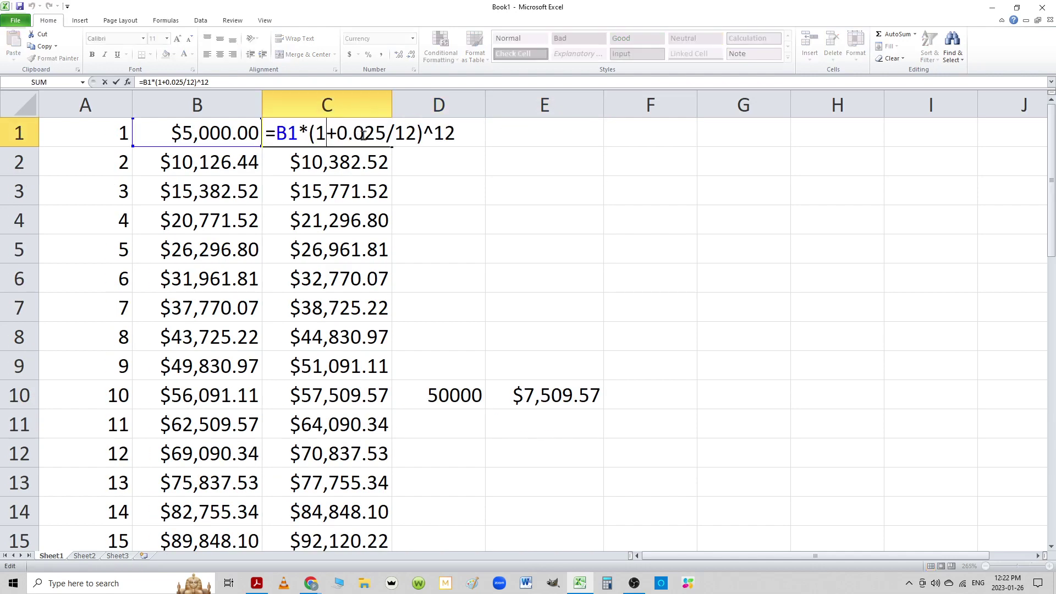
left_click_drag(366, 135, 387, 146)
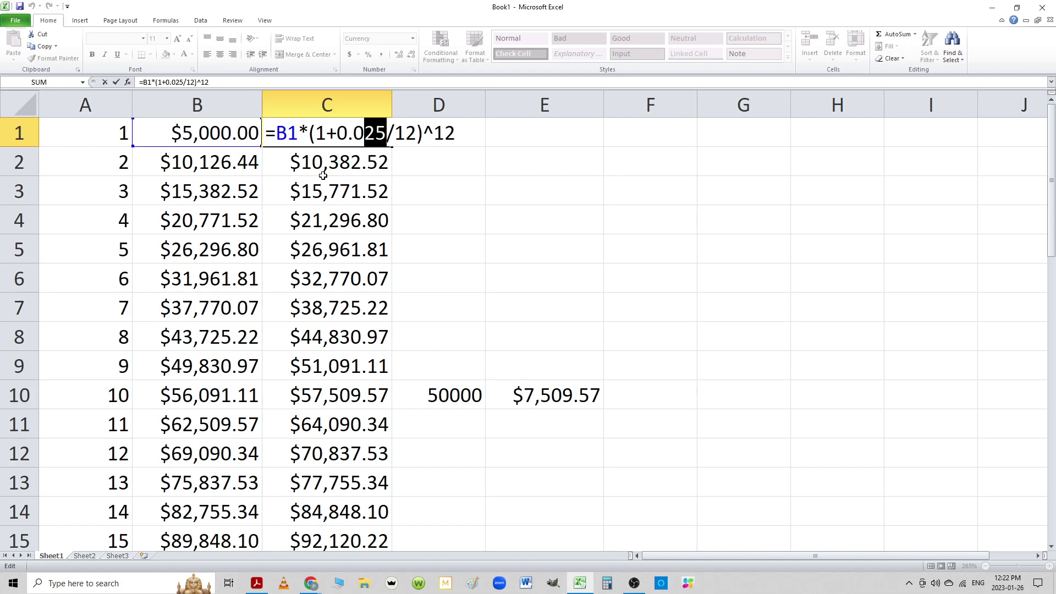
type("5")
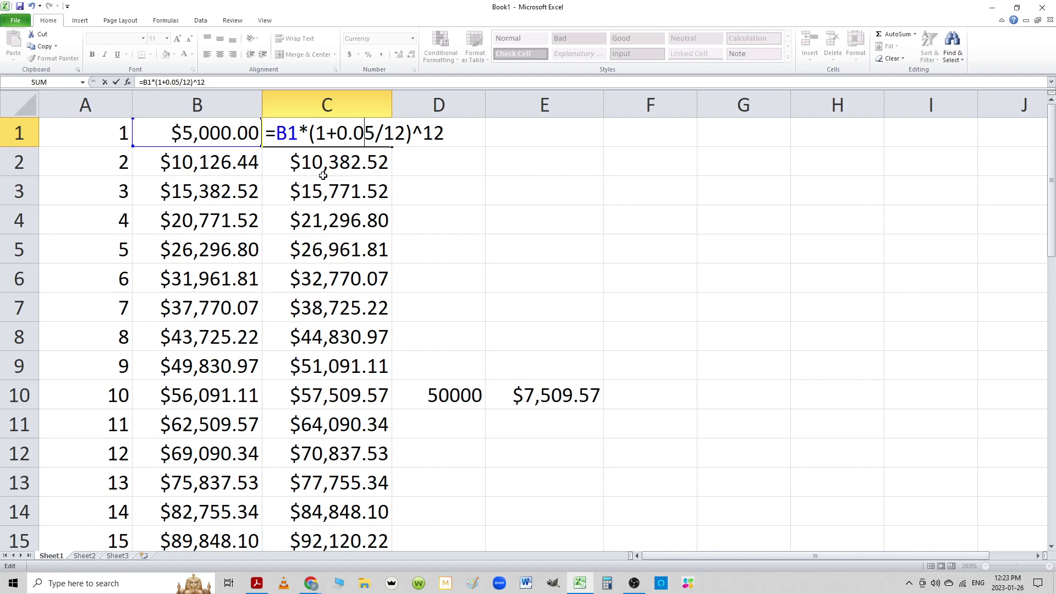
type("4")
key("Return")
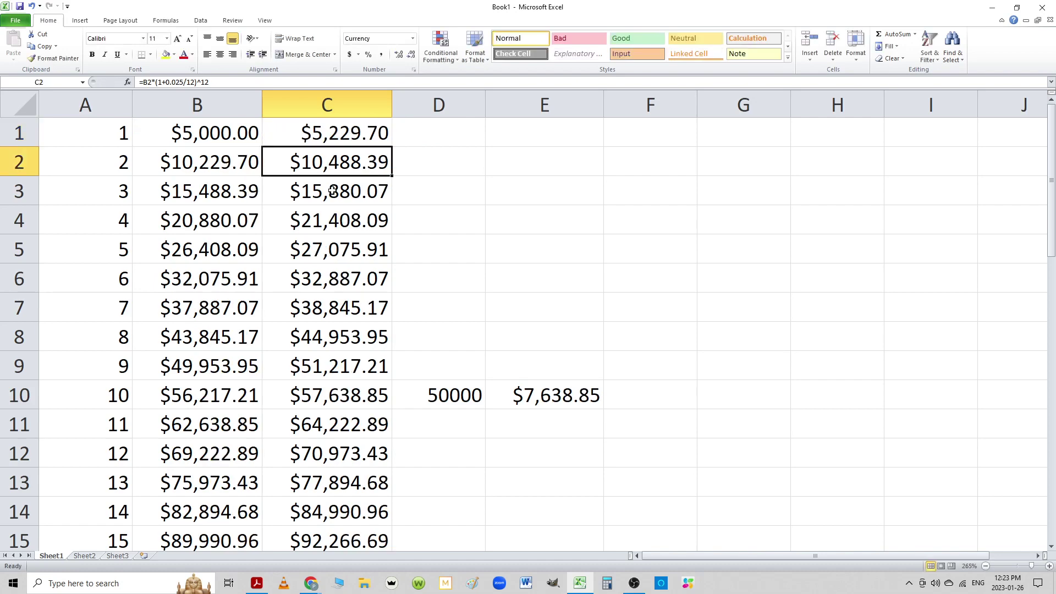
left_click(362, 126)
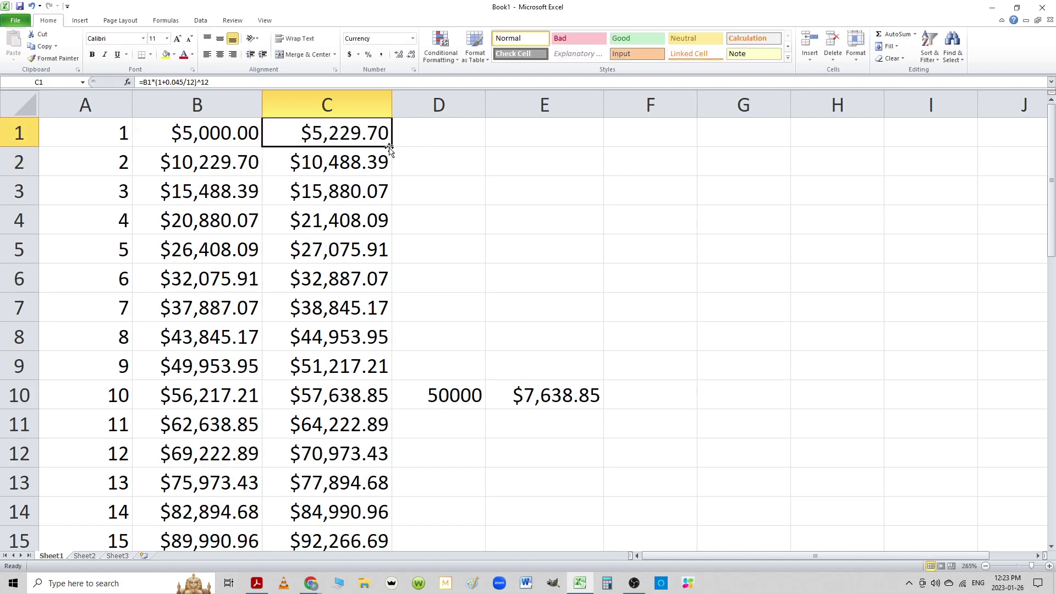
left_click_drag(391, 148, 361, 505)
scroll(517, 384, "up", 9)
Clear the column C selection and review the year-10 invested and interest formulas
left_click(514, 333)
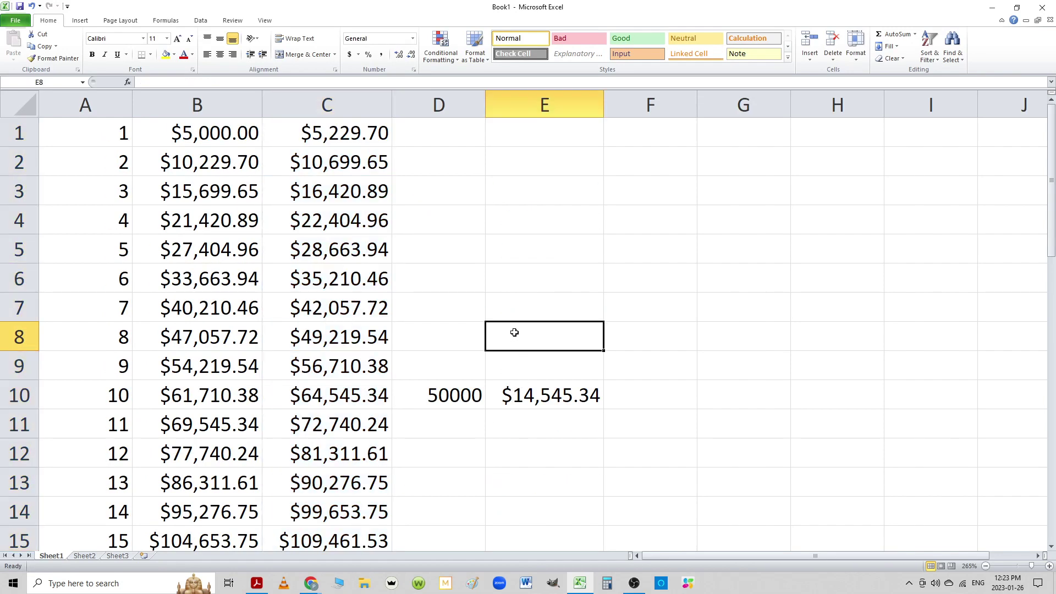
left_click(555, 402)
left_click(458, 396)
scroll(460, 419, "down", 3)
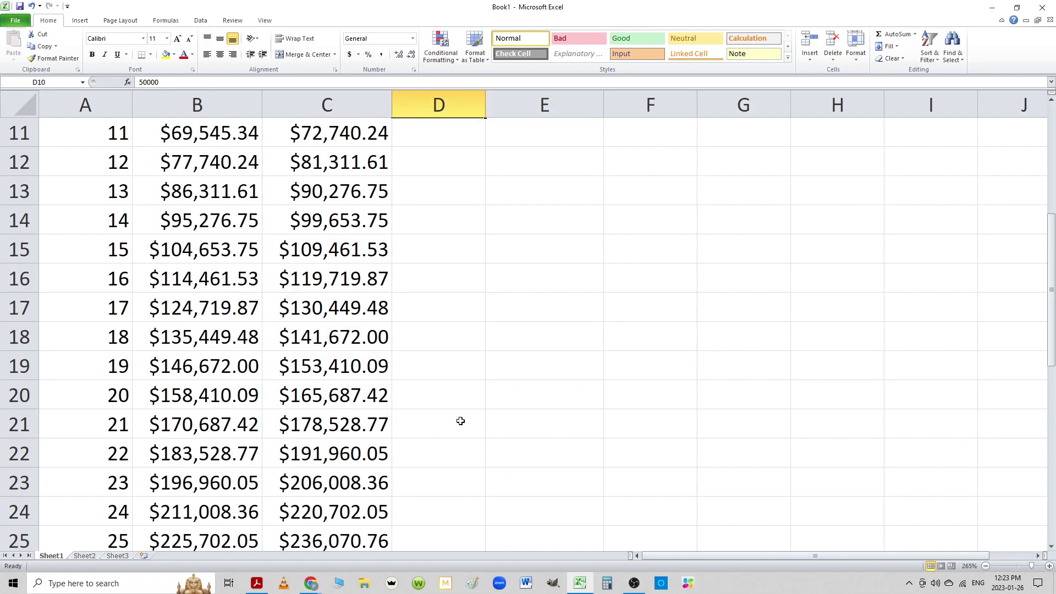
Enter year 20's invested total =5000*A20 in D20 and interest =C20-D20 in E20
left_click(434, 391)
type("=5000*")
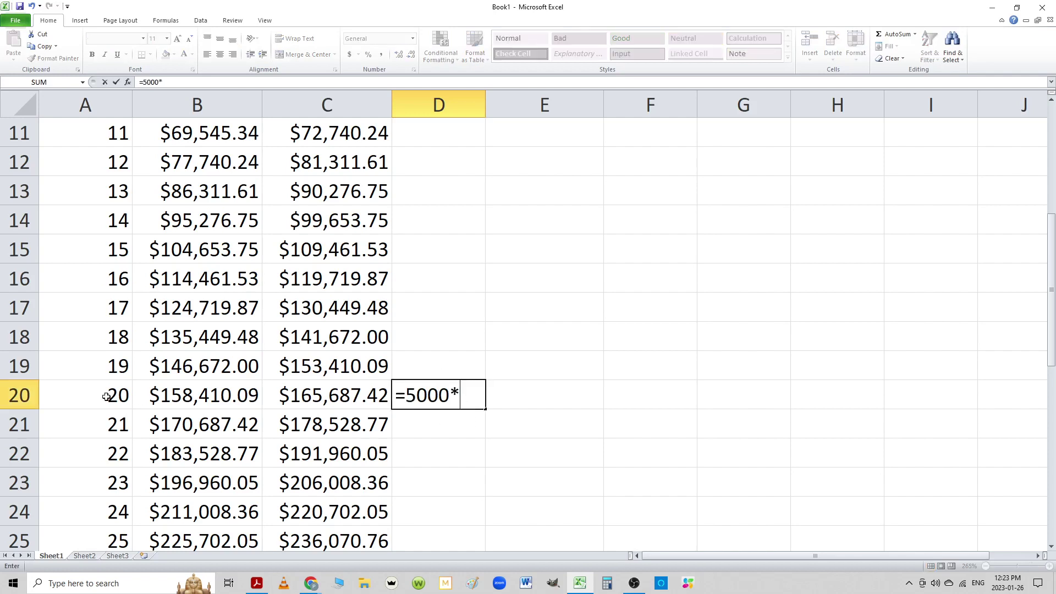
left_click(101, 395)
key("Return")
left_click(511, 401)
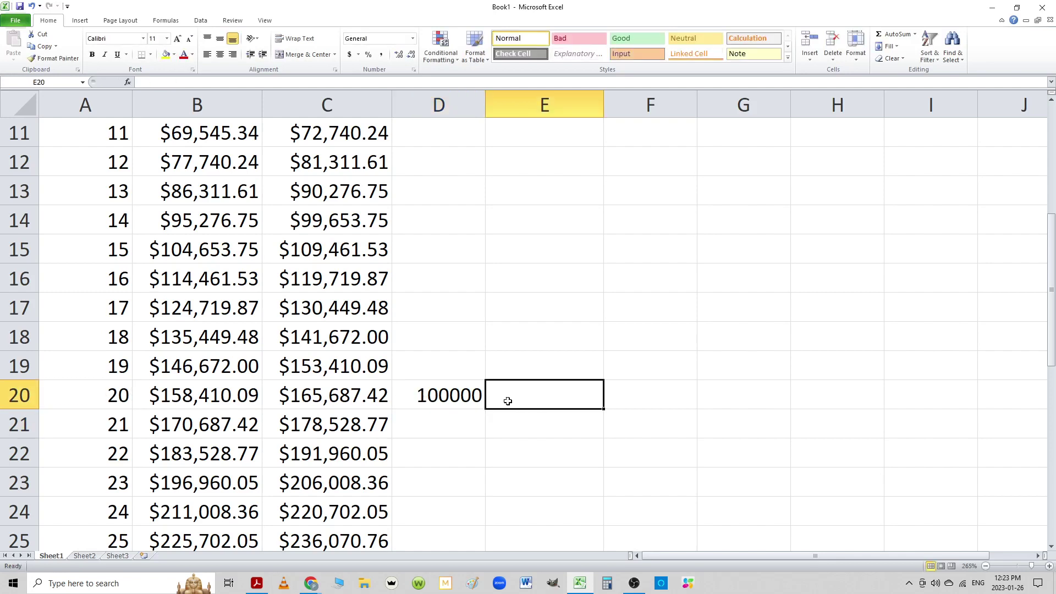
type("=")
left_click(334, 399)
type("-")
left_click(420, 394)
key("Return")
Review the year-30 invested and interest formulas and the year-40 invested formula
scroll(545, 481, "down", 7)
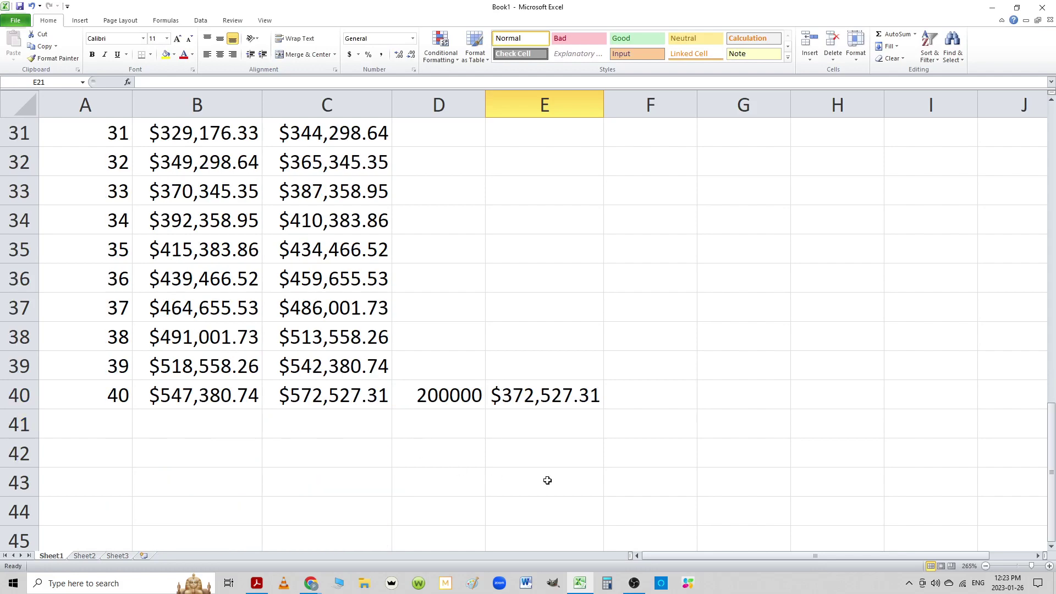
scroll(539, 480, "up", 3)
scroll(530, 483, "down", 3)
scroll(404, 404, "up", 7)
scroll(402, 408, "down", 3)
scroll(403, 405, "up", 3)
scroll(405, 406, "down", 7)
scroll(405, 406, "up", 3)
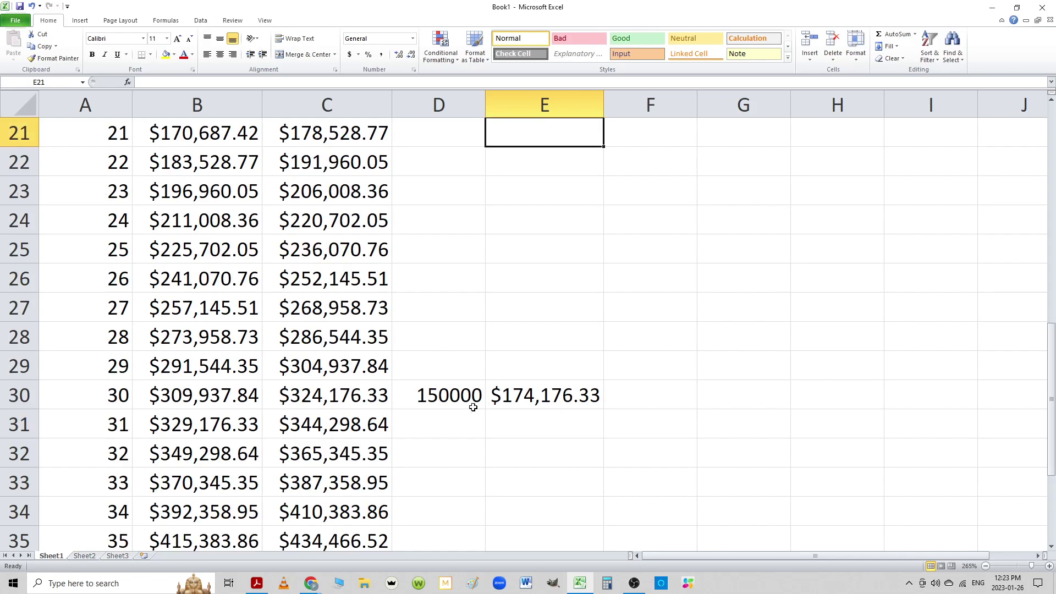
left_click(423, 388)
left_click(522, 392)
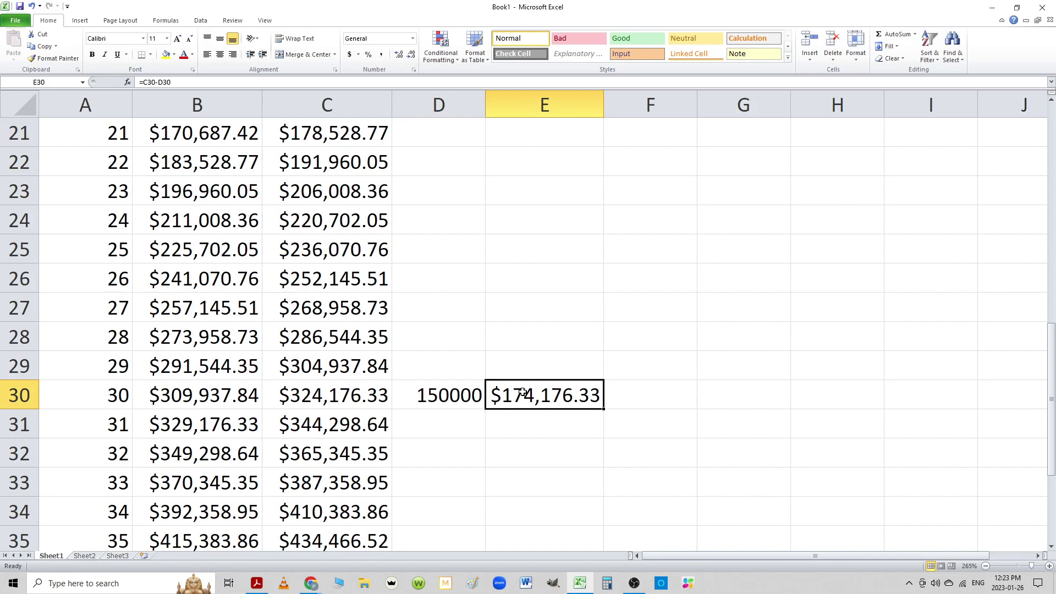
left_click(454, 394)
left_click(507, 404)
scroll(531, 461, "down", 7)
scroll(529, 457, "up", 3)
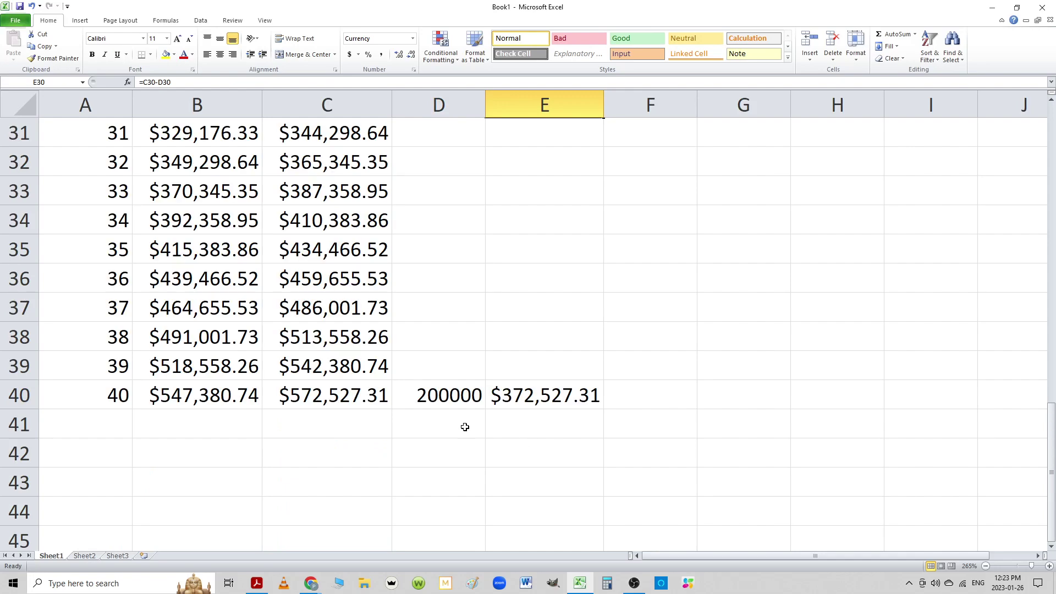
left_click(439, 394)
scroll(440, 392, "up", 10)
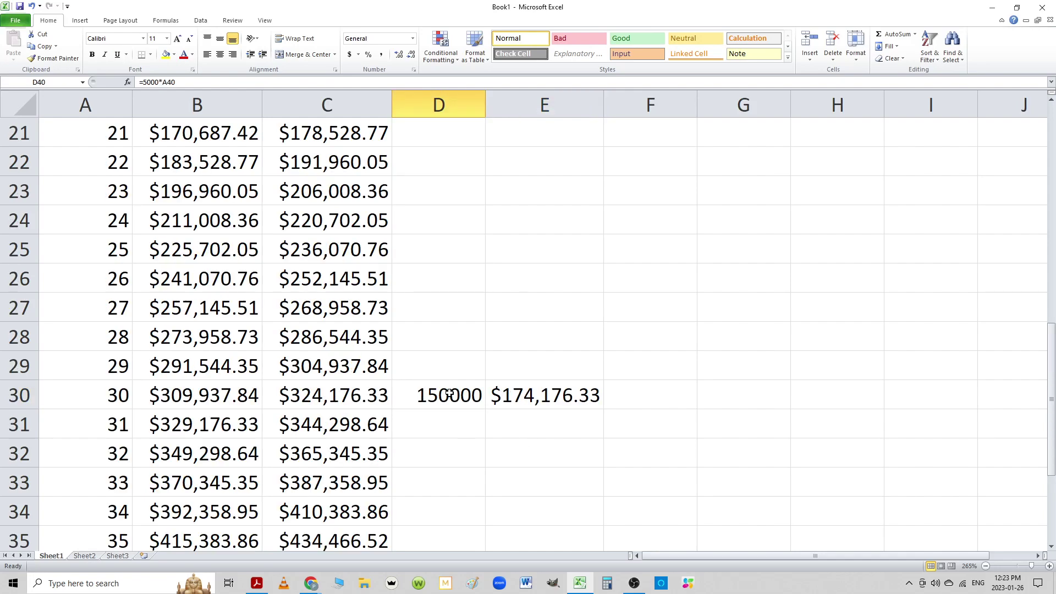
left_click(342, 163)
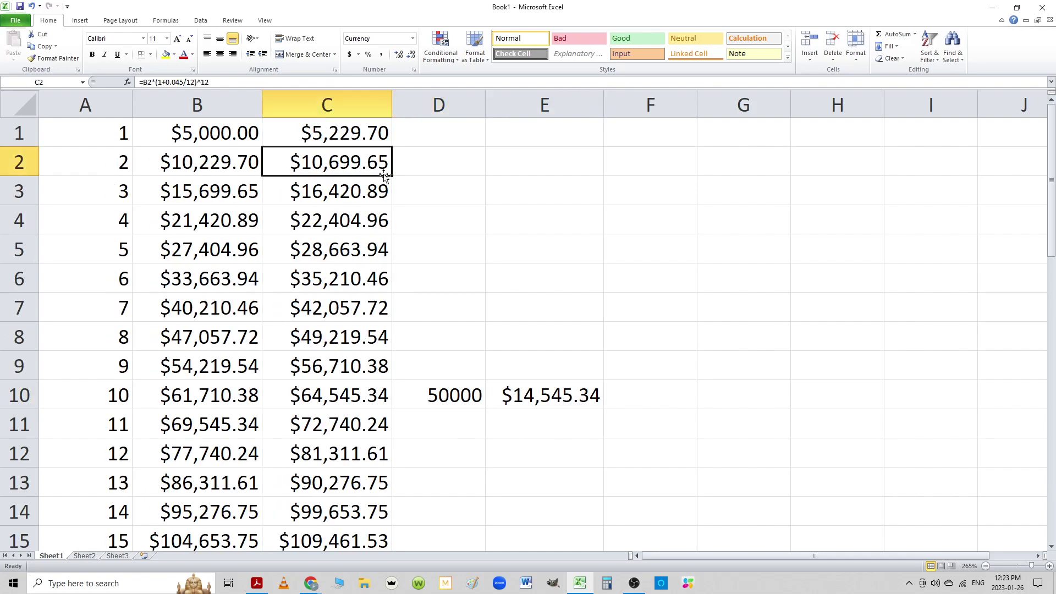
left_click_drag(391, 177, 383, 560)
left_click_drag(383, 492, 382, 493)
left_click(466, 437)
left_click(452, 481)
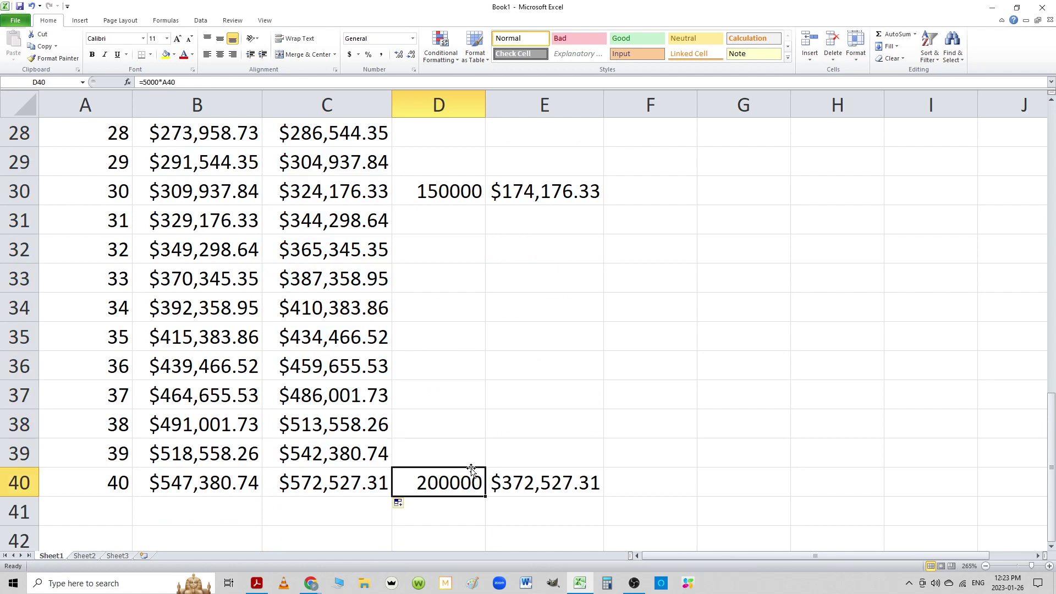
double_click(454, 187)
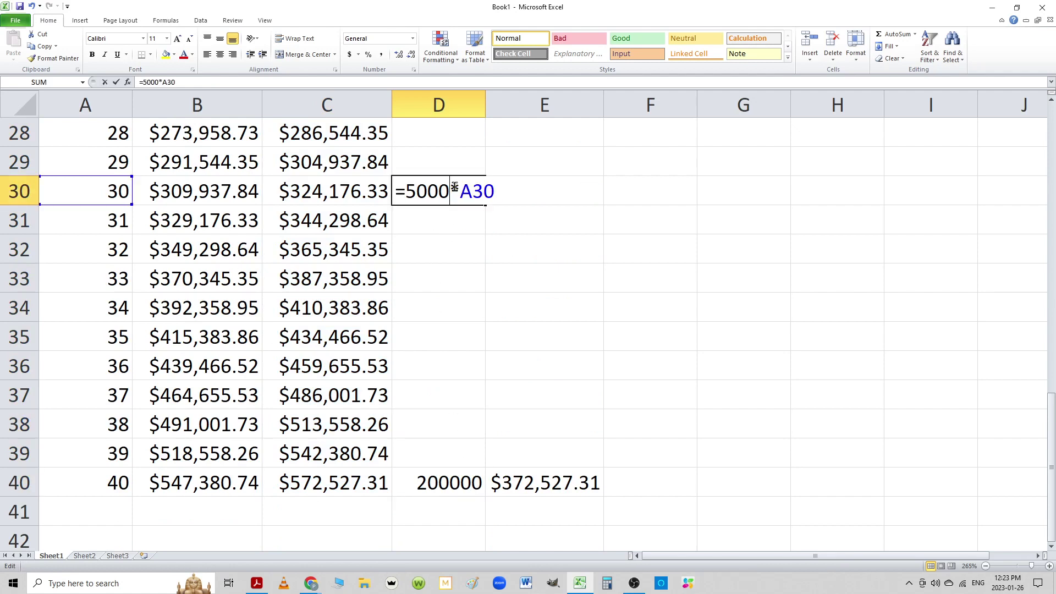
key("Return")
double_click(518, 191)
key("Return")
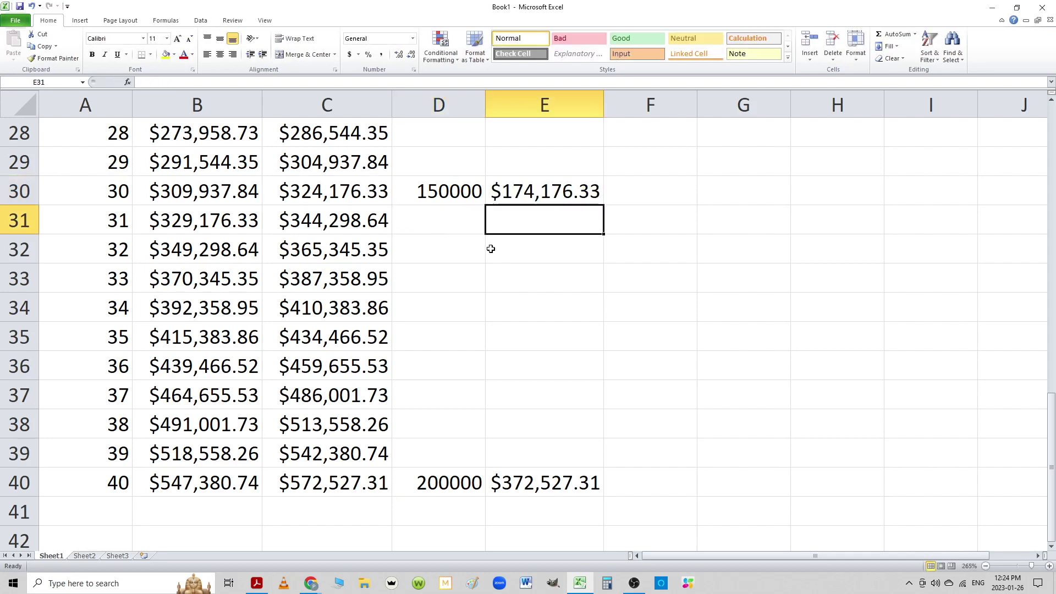
double_click(500, 474)
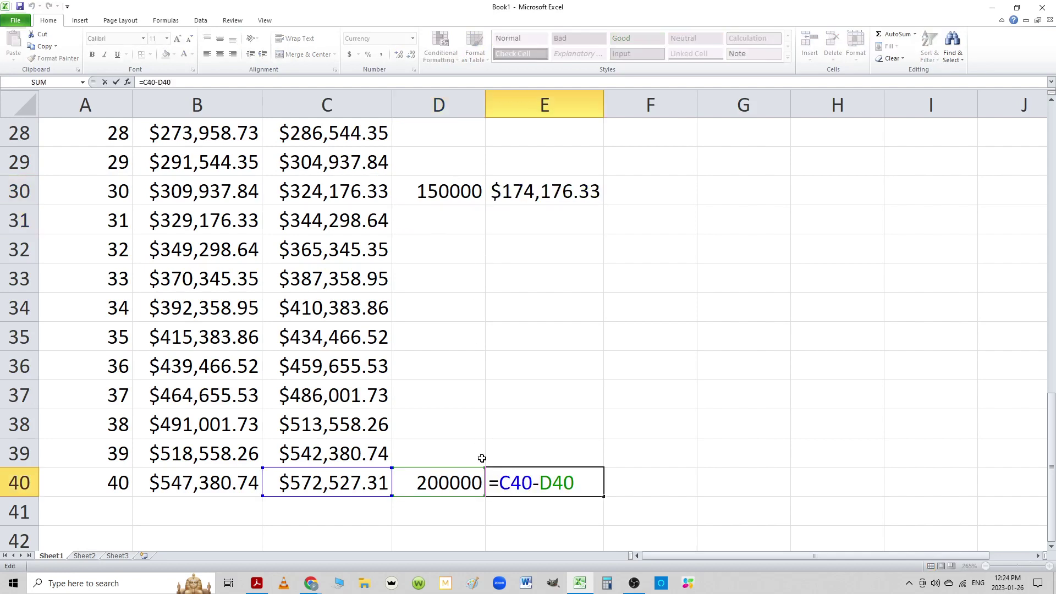
key("Return")
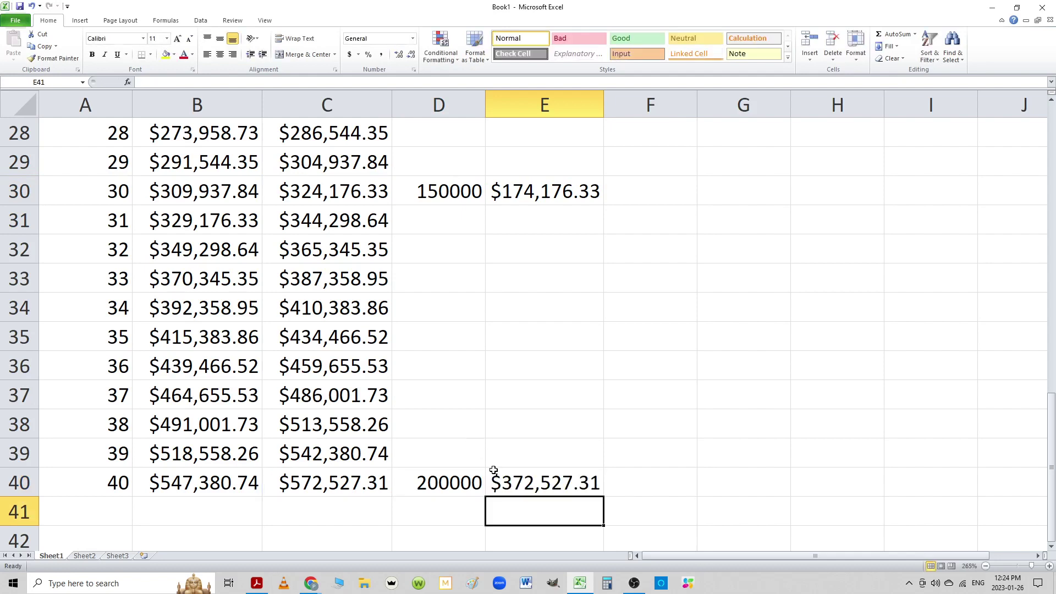
left_click(458, 480)
left_click(520, 482)
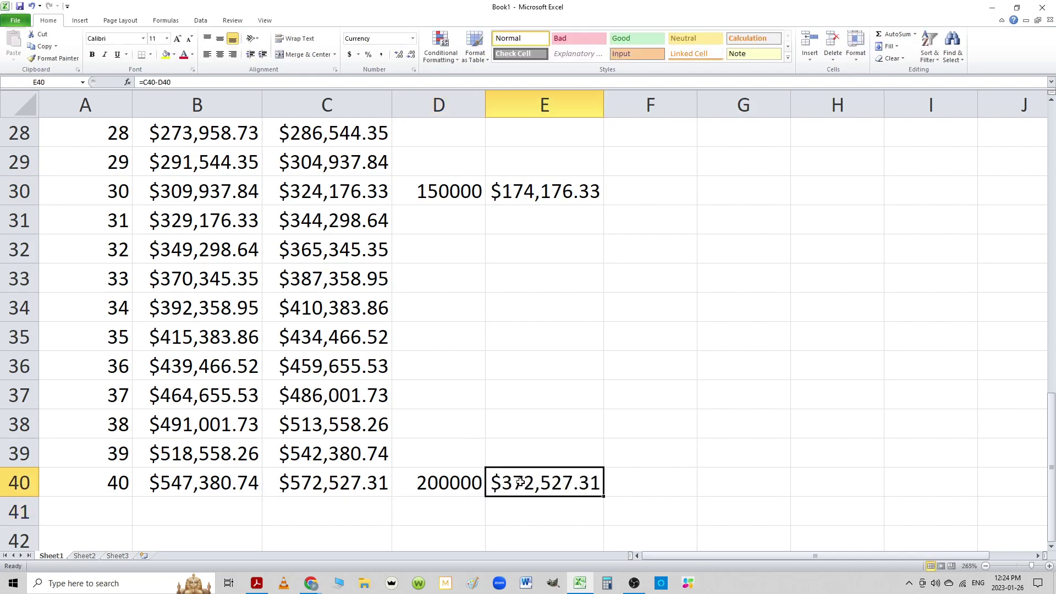
Extend the year numbers in column A from the 39–40 pattern through year 50
scroll(396, 423, "down", 7)
scroll(330, 418, "up", 7)
scroll(253, 419, "down", 3)
left_click(106, 193)
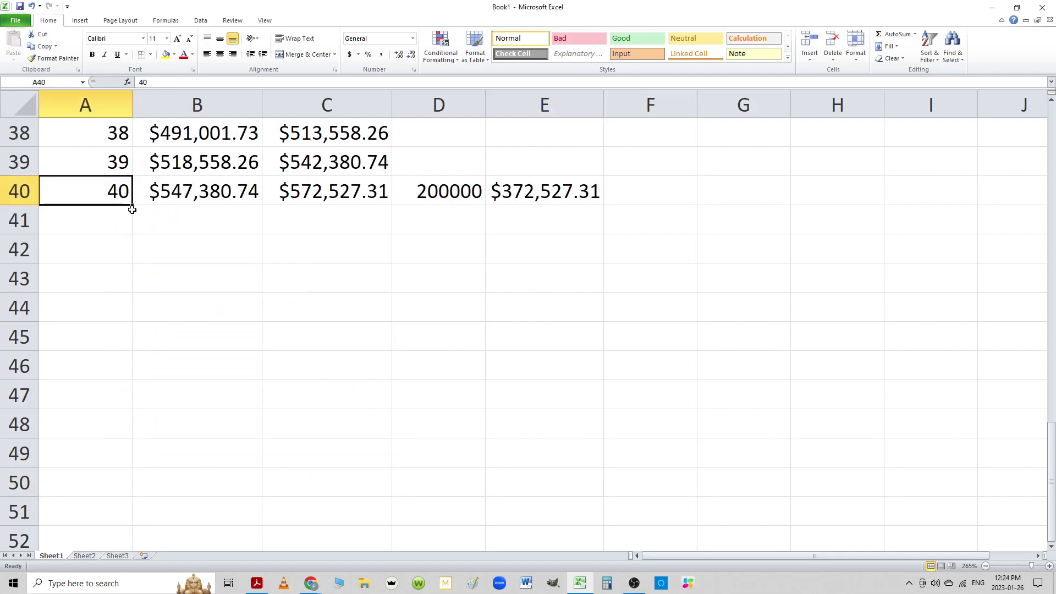
left_click_drag(112, 166, 130, 483)
left_click(197, 189)
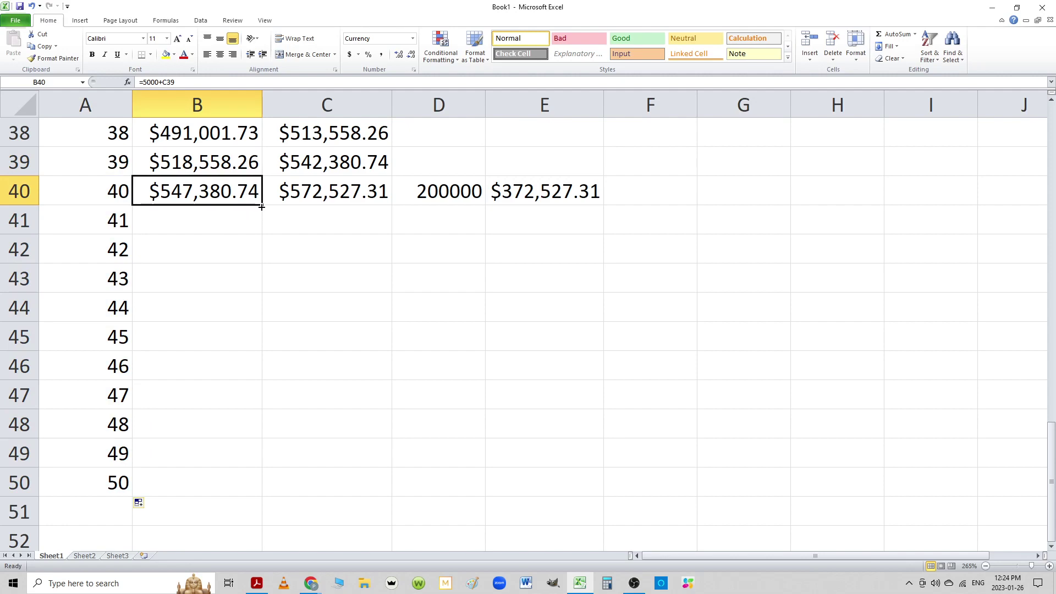
Fill the column B deposit, column C compounding, and D40:E40 formulas down to row 50
left_click_drag(261, 206, 266, 499)
left_click(388, 201)
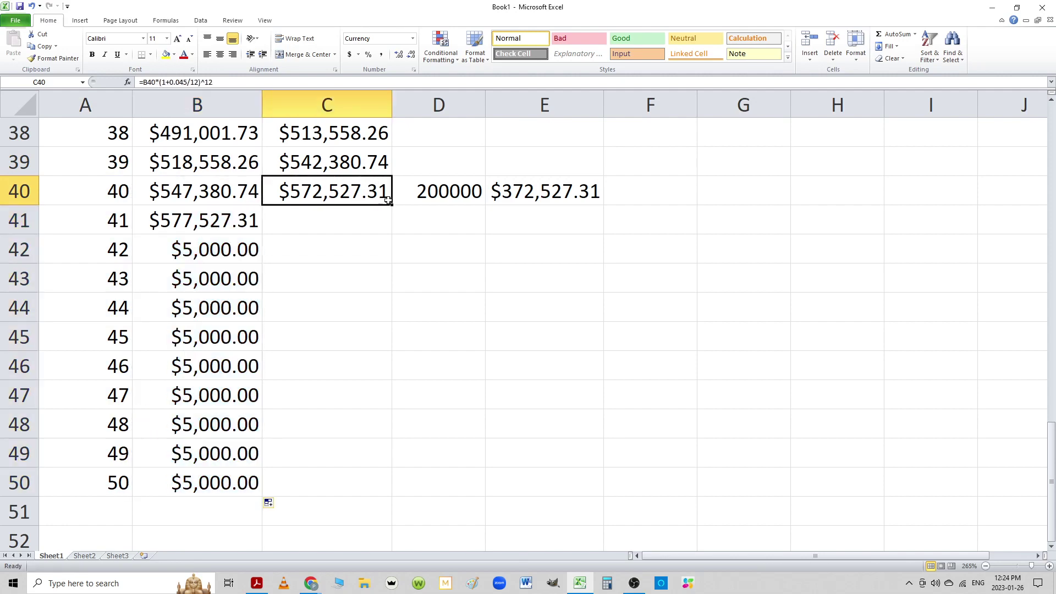
left_click_drag(393, 205, 385, 486)
left_click(471, 188)
left_click_drag(471, 188, 580, 486)
left_click(733, 424)
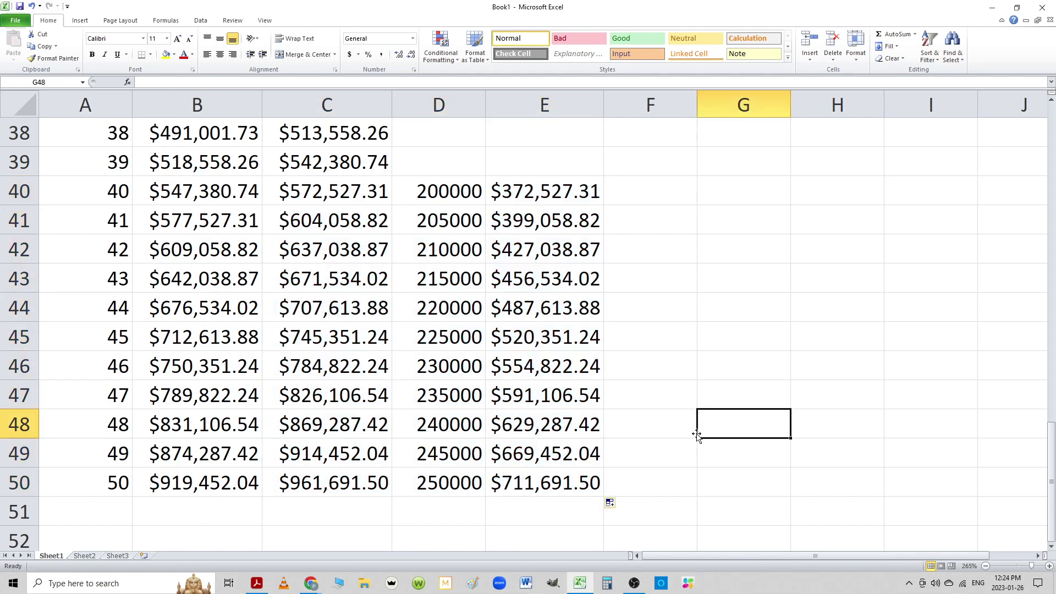
Check year 50's invested and interest formulas, then delete the invested and interest figures for years 40–49
left_click(479, 479)
left_click(525, 484)
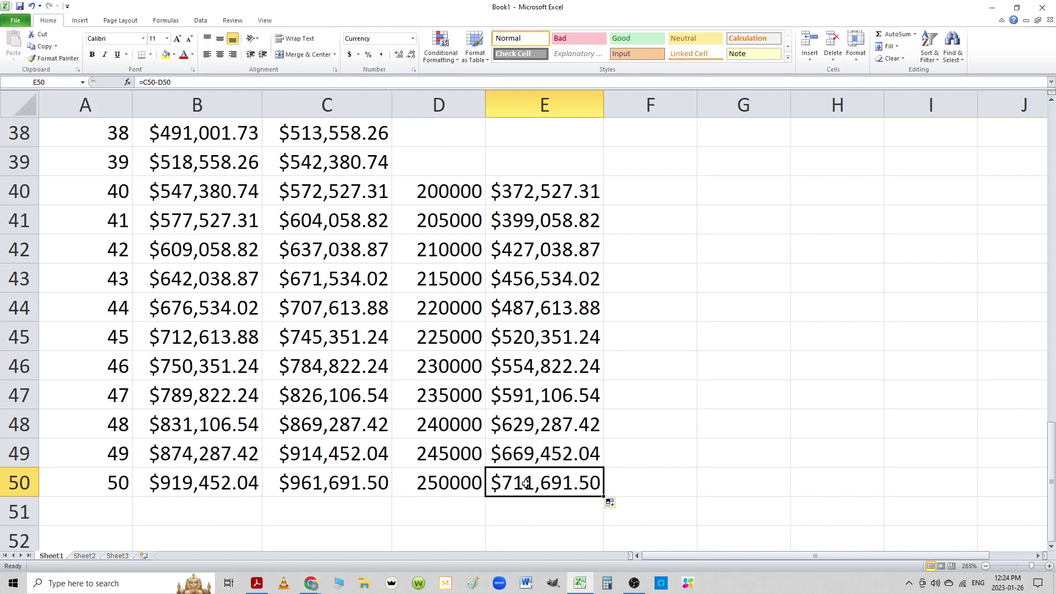
left_click(465, 480)
left_click(528, 479)
left_click_drag(436, 195, 531, 456)
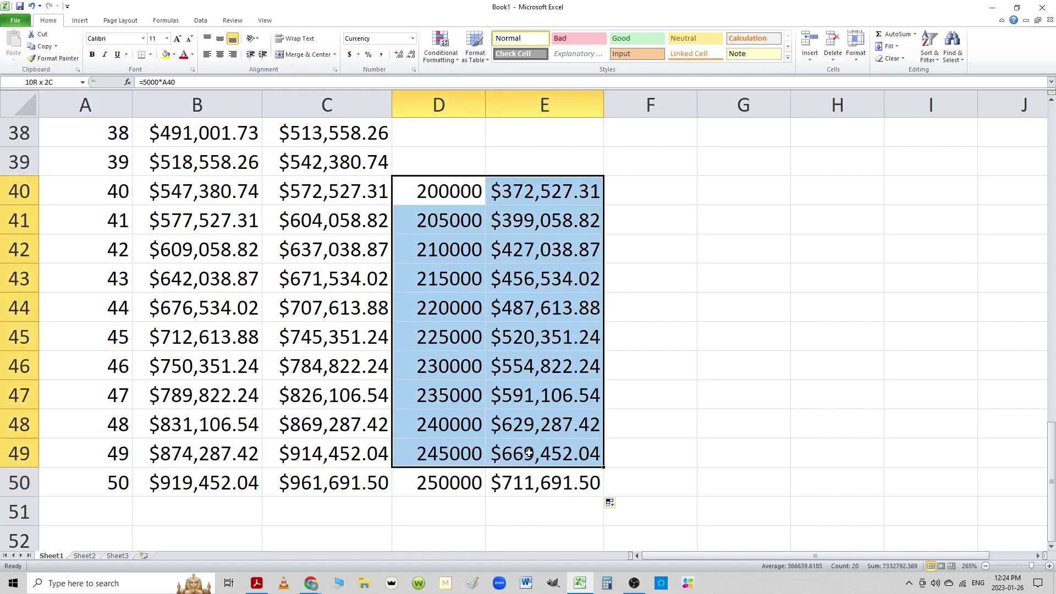
key("Delete")
left_click_drag(458, 481, 536, 480)
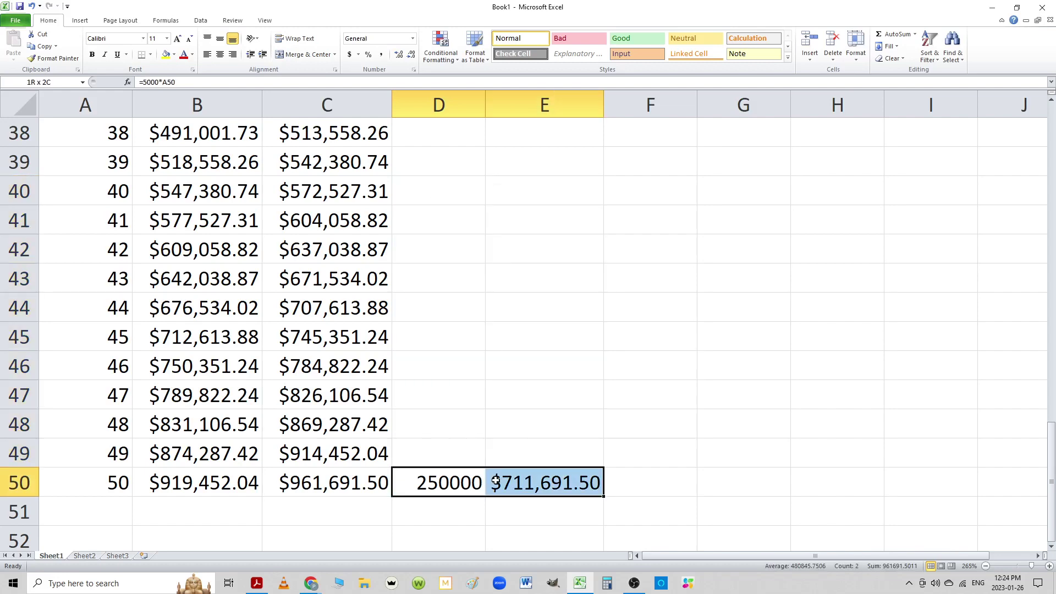
Clear year 50's invested and interest values and set the first deposit in B1 to 6500
key("Delete")
scroll(434, 445, "up", 12)
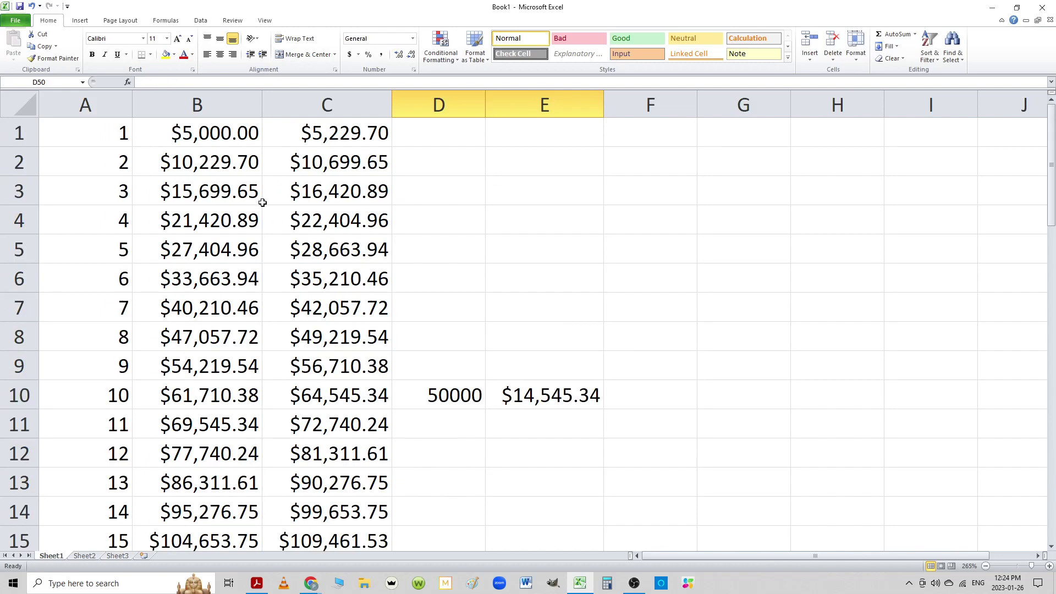
left_click(212, 138)
type("6")
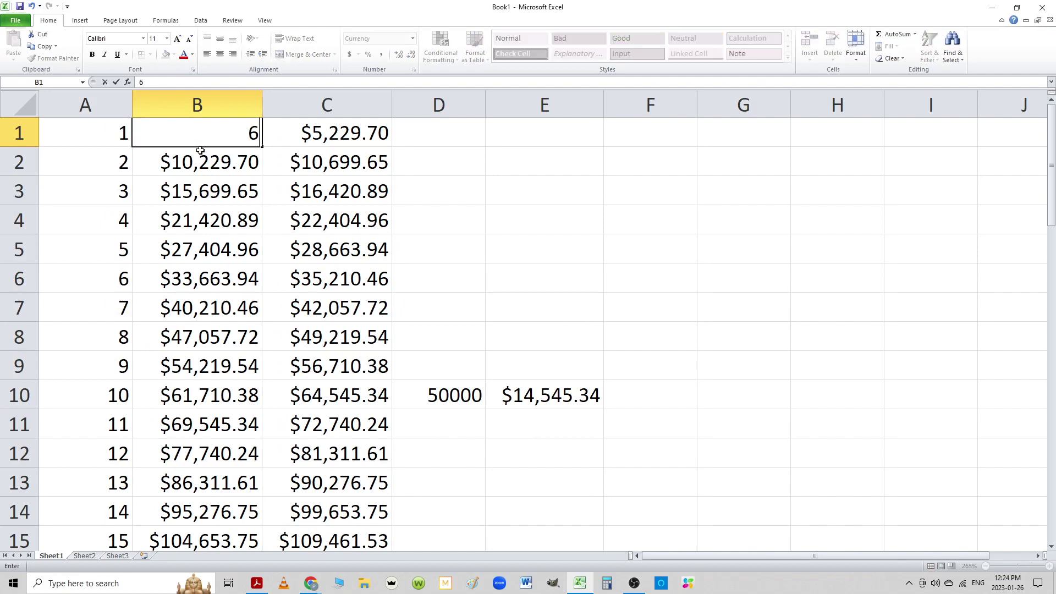
type("500")
key("Tab")
Change B2 to =6500+C1, fill it down to B50, and autofit column C
left_click(223, 139)
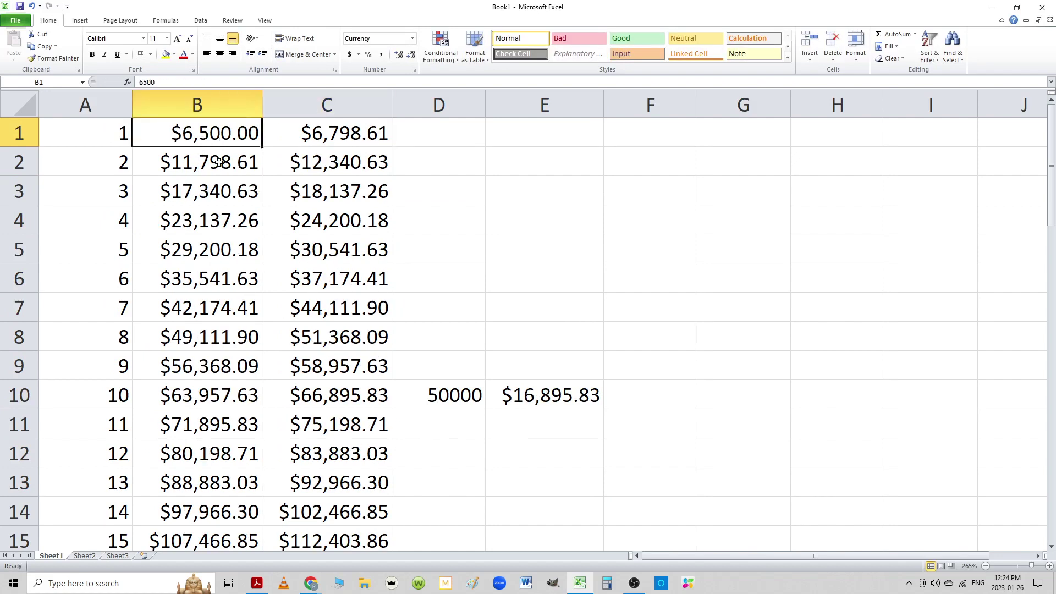
double_click(220, 163)
left_click_drag(193, 160, 144, 163)
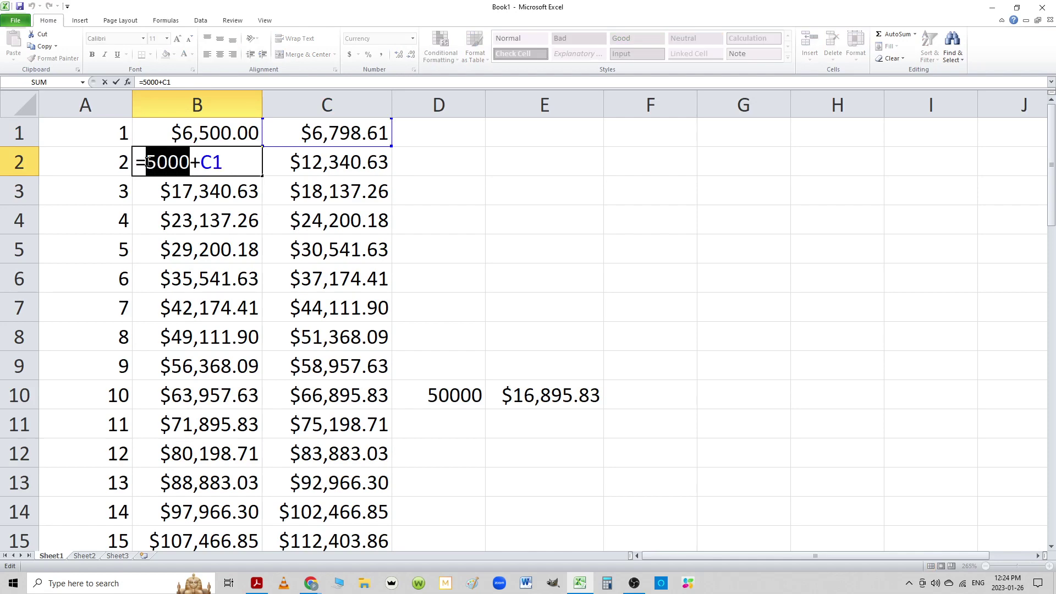
type("6500")
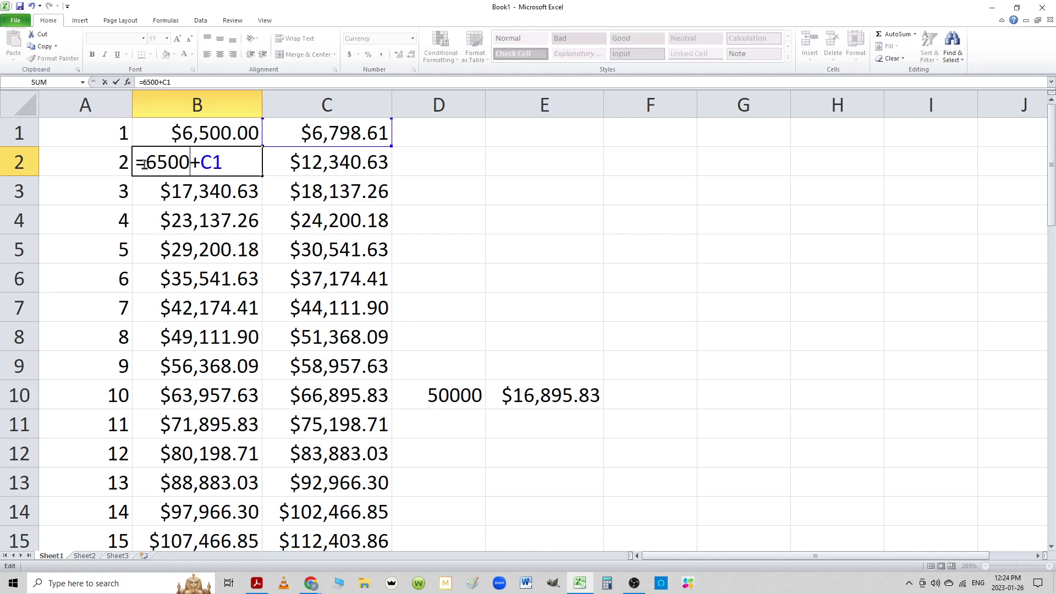
key("Tab")
left_click(176, 161)
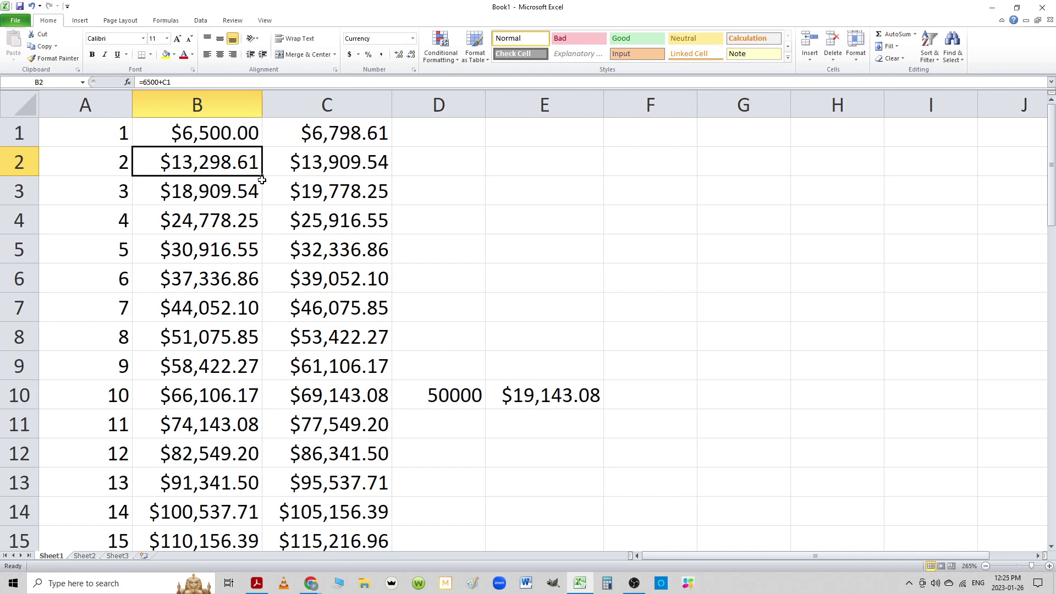
left_click_drag(262, 177, 258, 506)
double_click(392, 104)
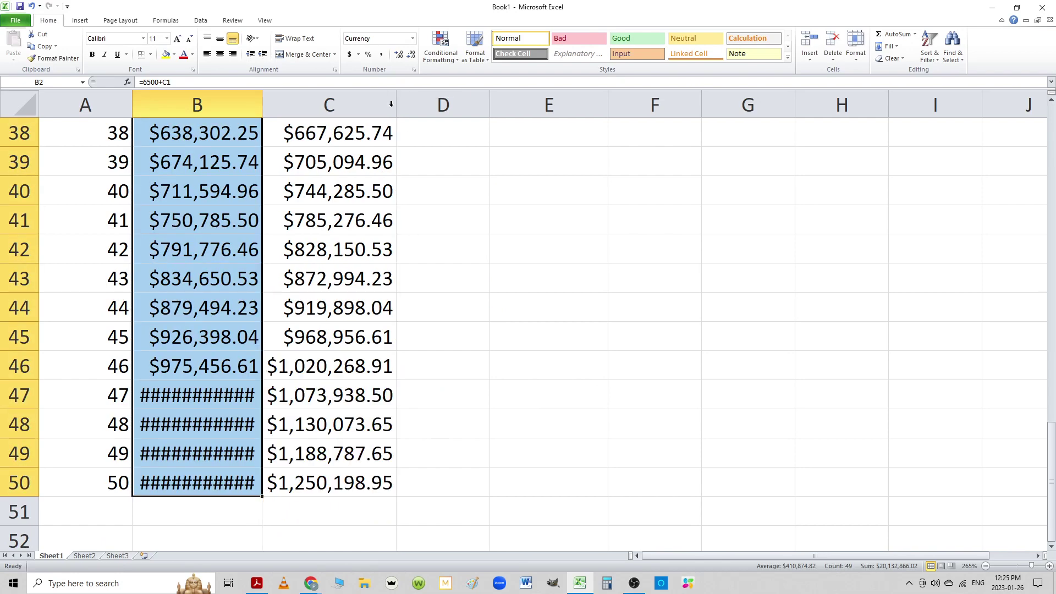
scroll(460, 253, "up", 12)
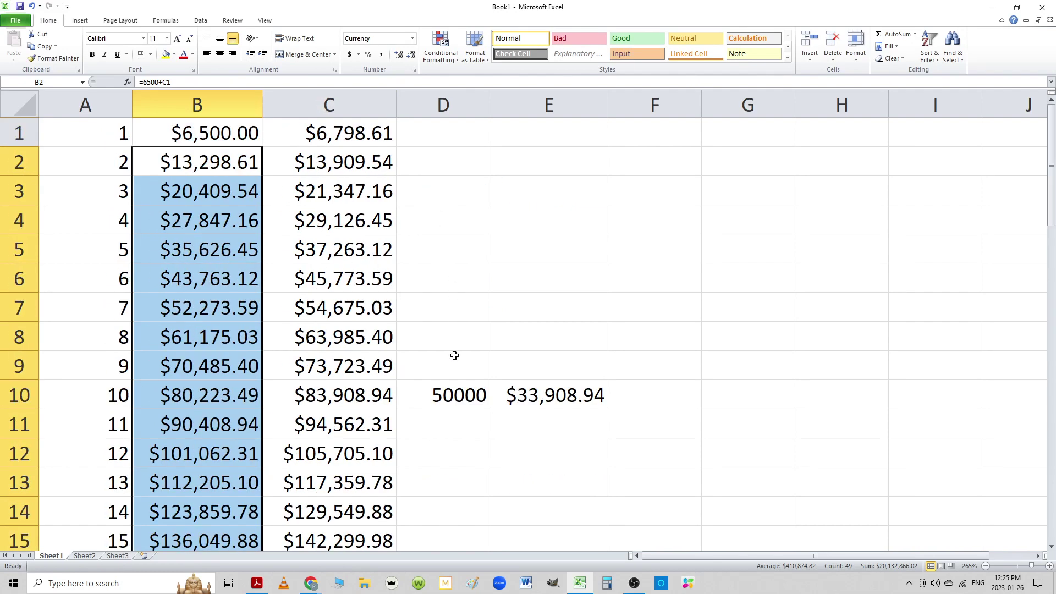
Inspect the C1 and C2 compounding formulas and the year-10 and year-20 invested and interest cells
double_click(369, 131)
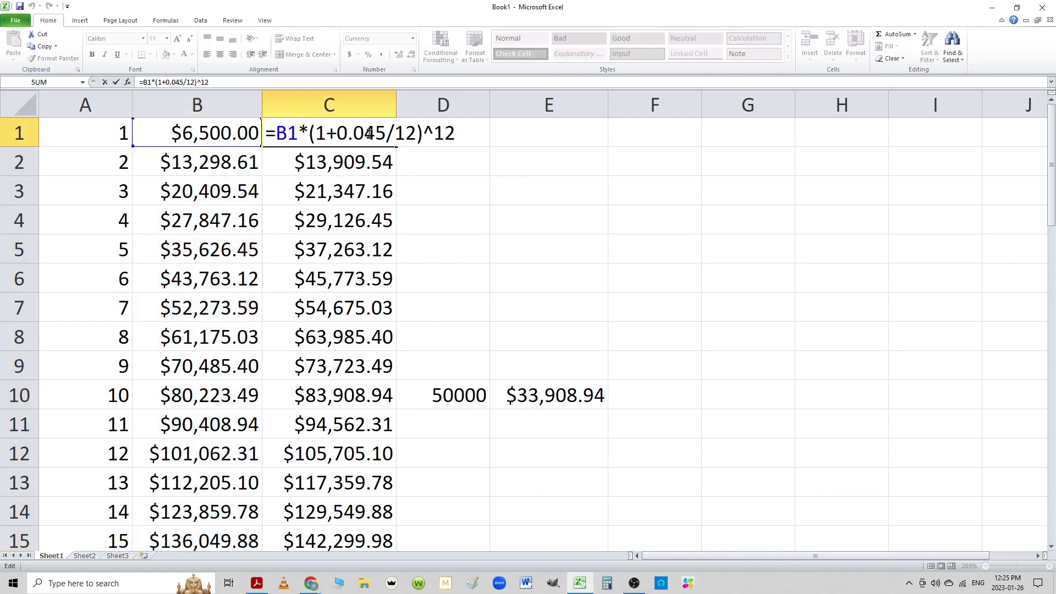
double_click(359, 156)
key("Return")
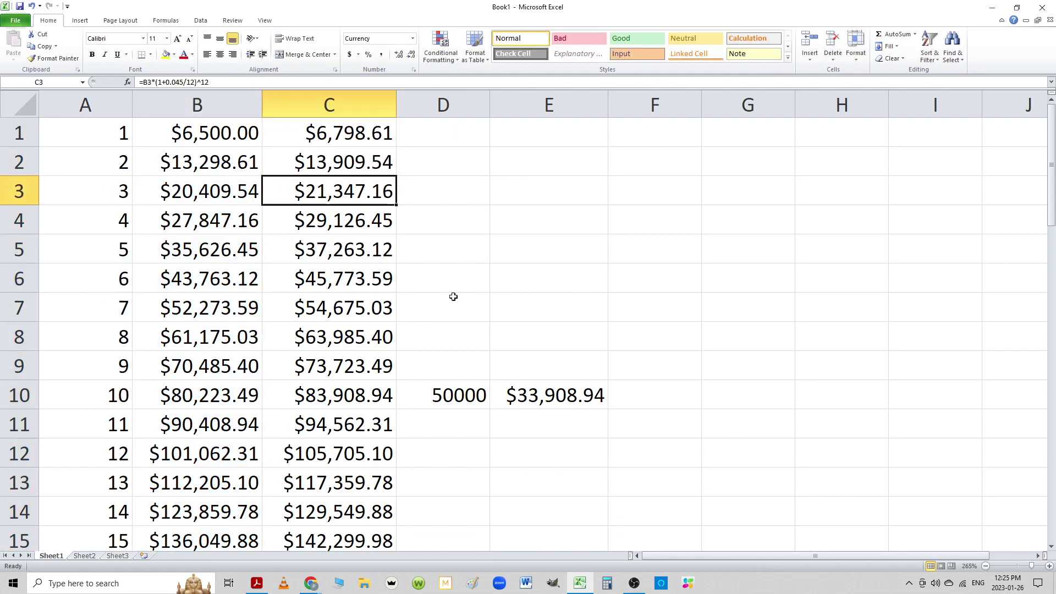
left_click(479, 400)
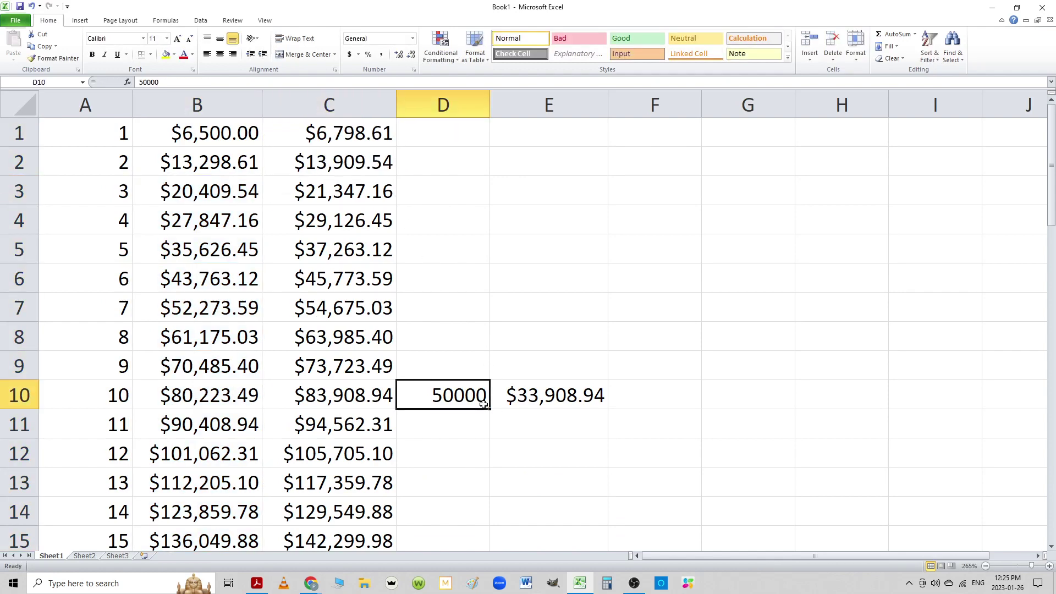
left_click(538, 393)
scroll(410, 370, "down", 7)
scroll(409, 367, "up", 3)
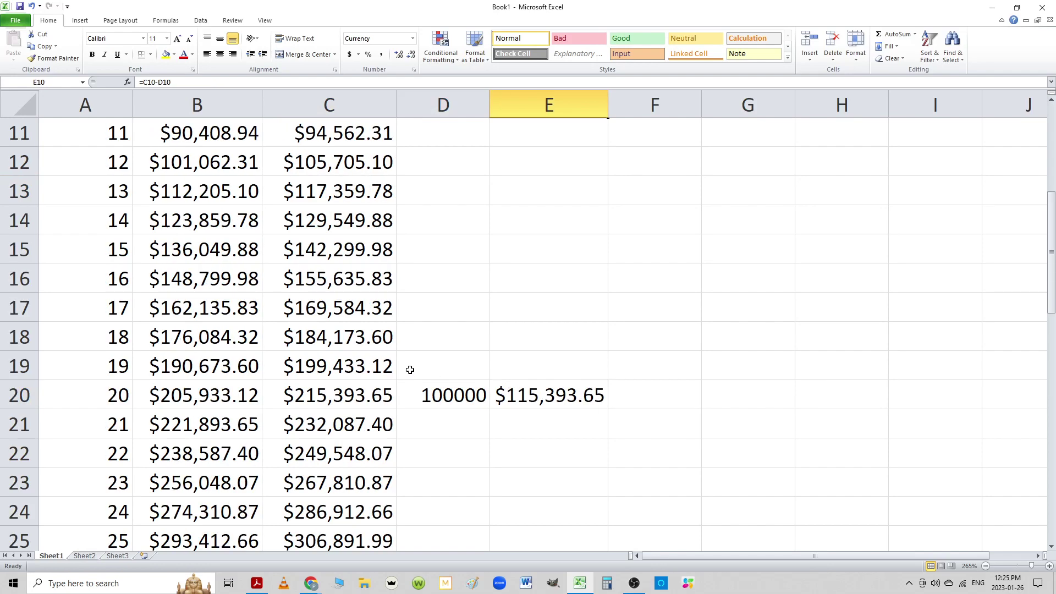
left_click(466, 401)
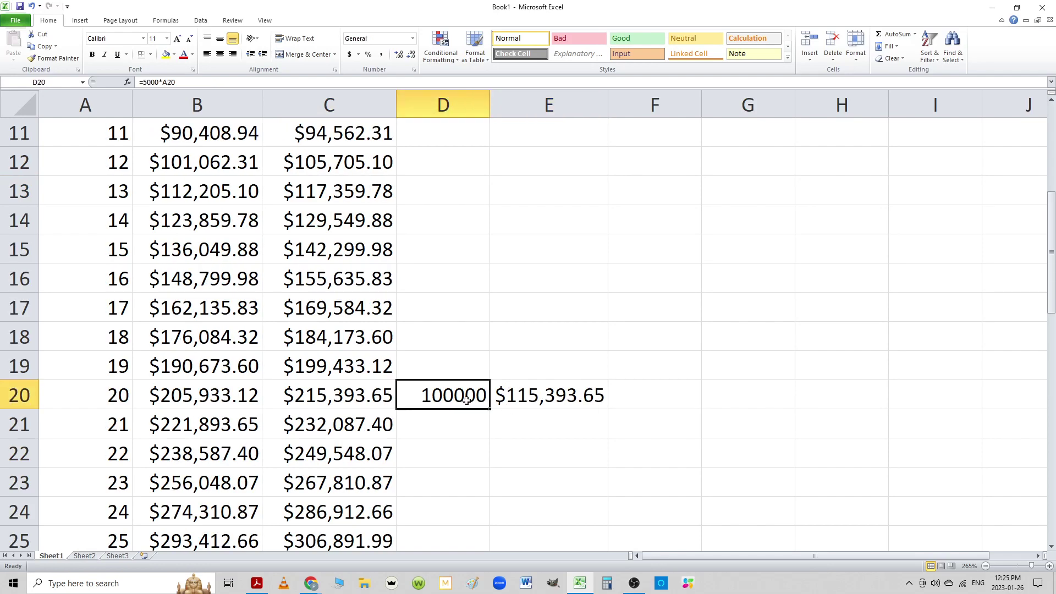
left_click(518, 397)
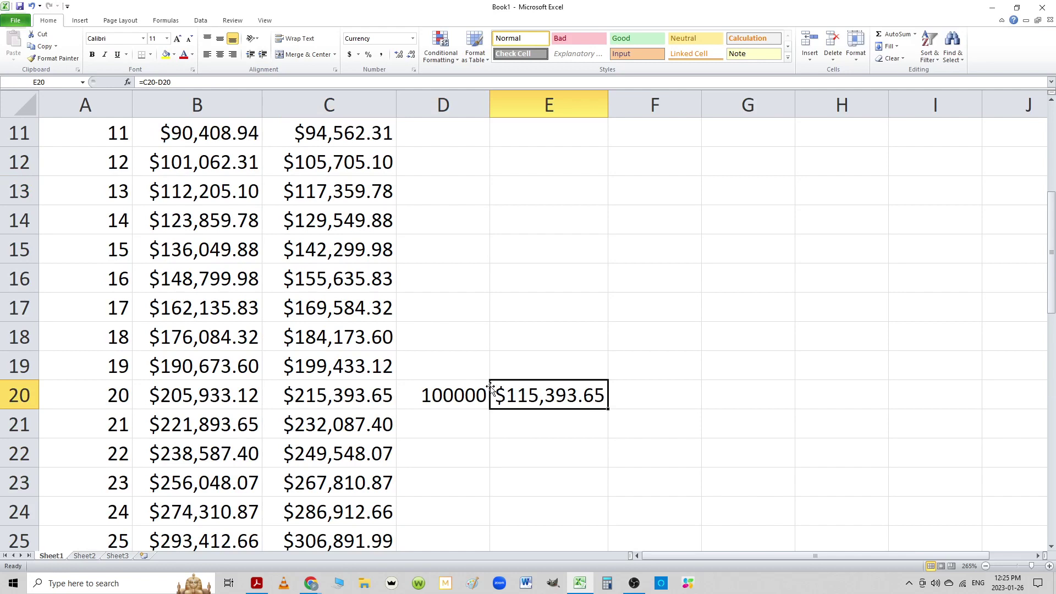
Highlight the year 20–30 balances and check year 30's invested and interest formulas
left_click_drag(376, 396, 342, 529)
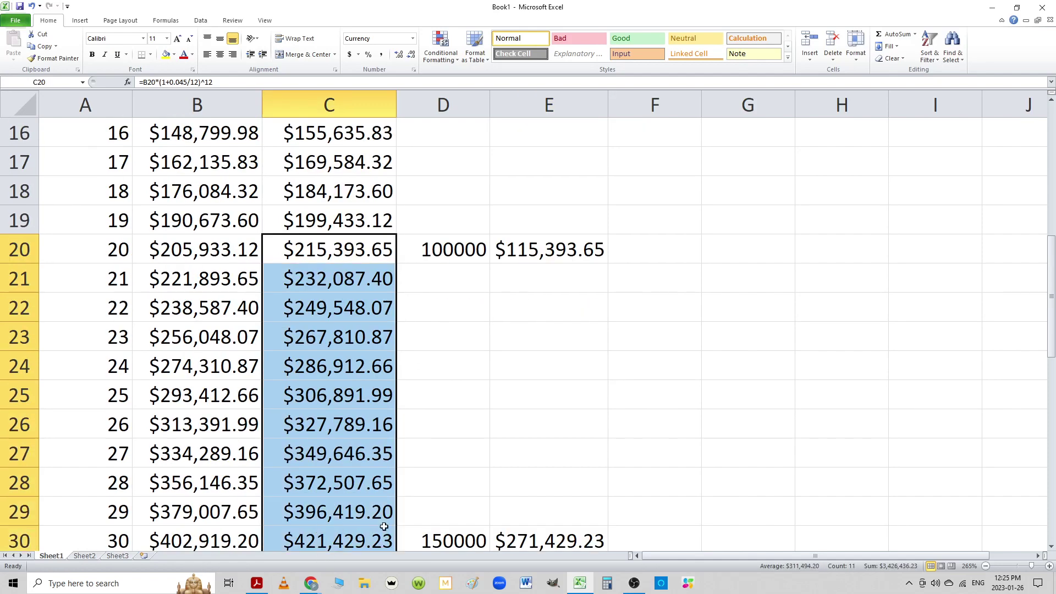
left_click(446, 537)
left_click(529, 537)
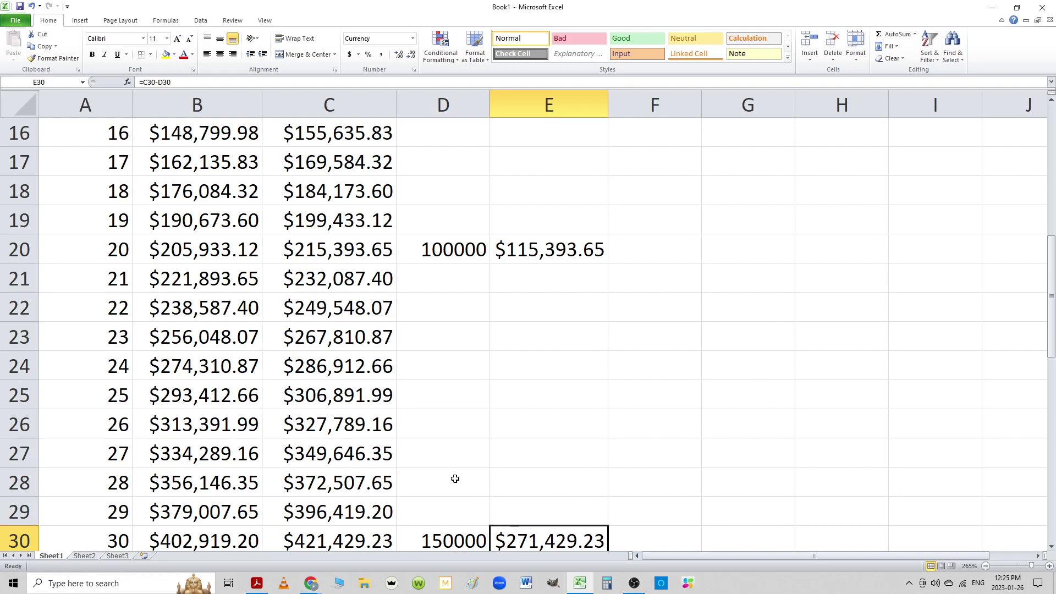
scroll(455, 479, "down", 7)
scroll(456, 476, "up", 3)
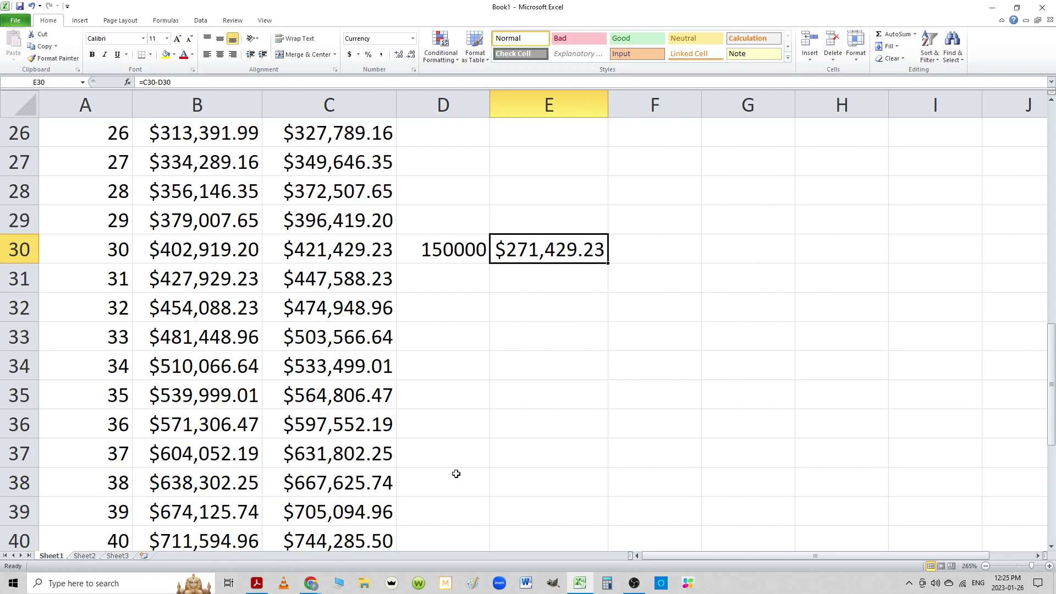
Copy the year-30 invested and interest formulas in D30:E30 into D40
left_click(447, 257)
left_click(533, 254, "shift")
key("ctrl+c")
left_click(419, 538)
key("ctrl+v")
left_click(464, 455)
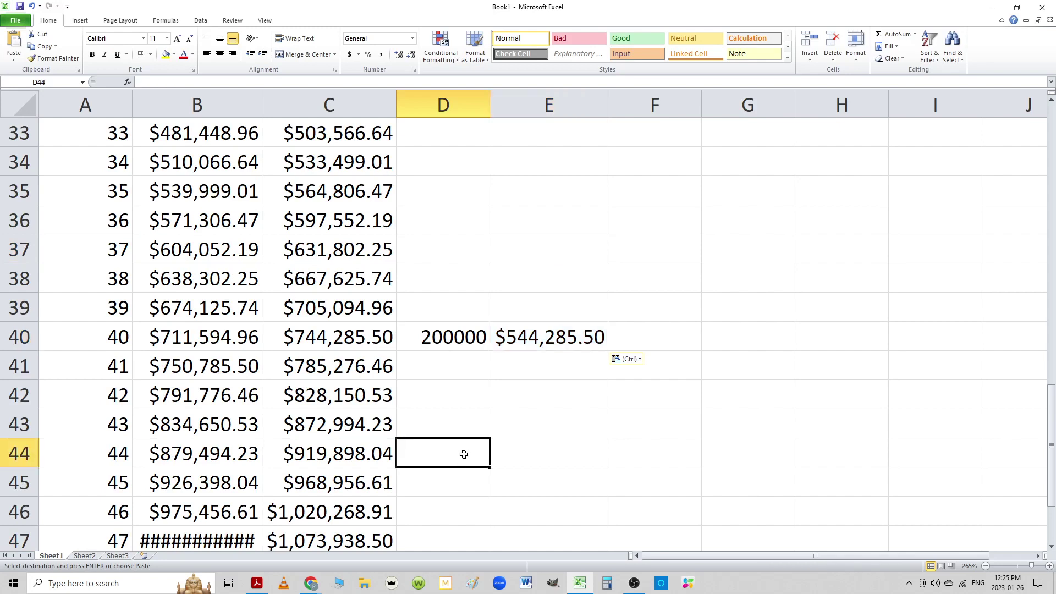
Widen column B, fill D40:E40 down to year 50, and widen column E to show its interest
double_click(263, 105)
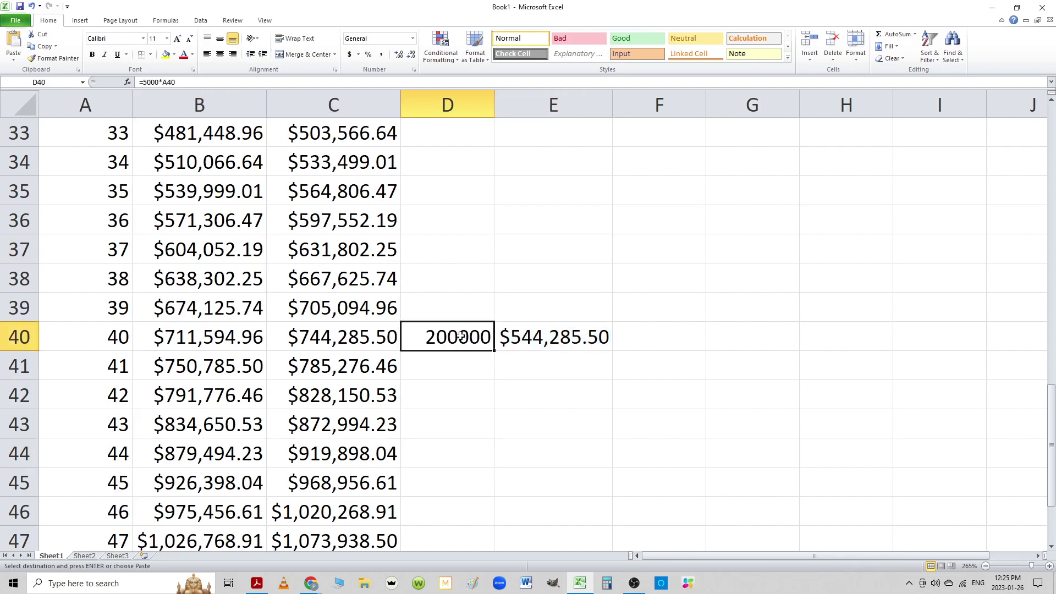
left_click_drag(461, 336, 531, 347)
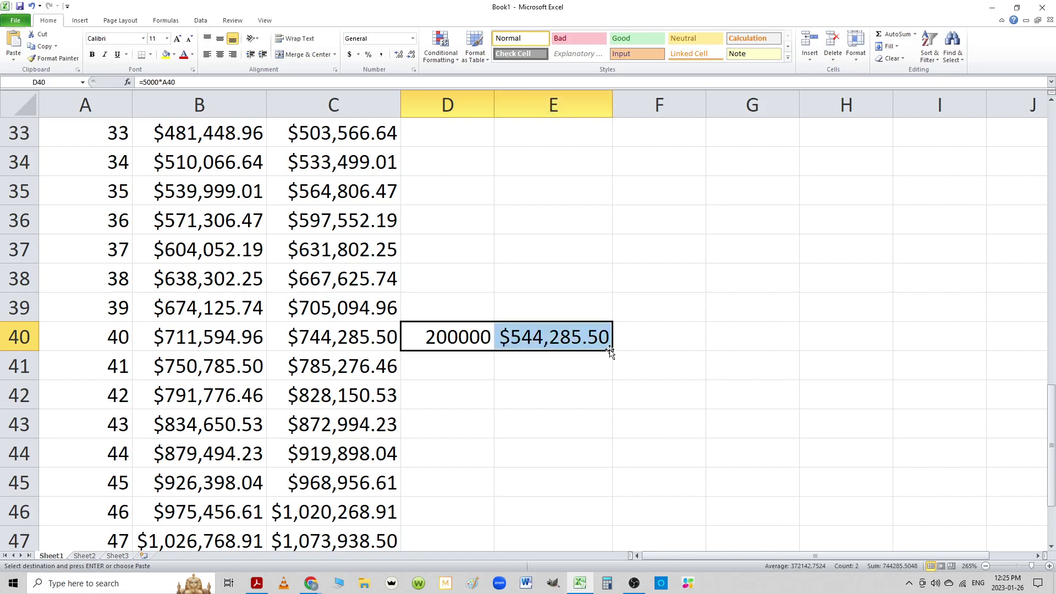
left_click_drag(610, 353, 558, 491)
left_click(589, 459)
double_click(612, 107)
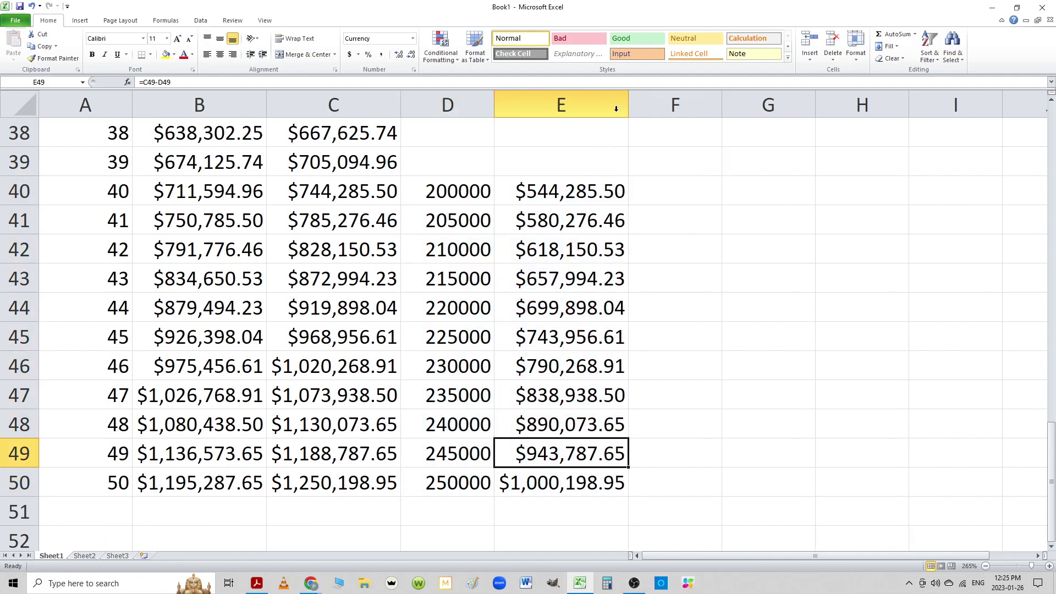
left_click(543, 472)
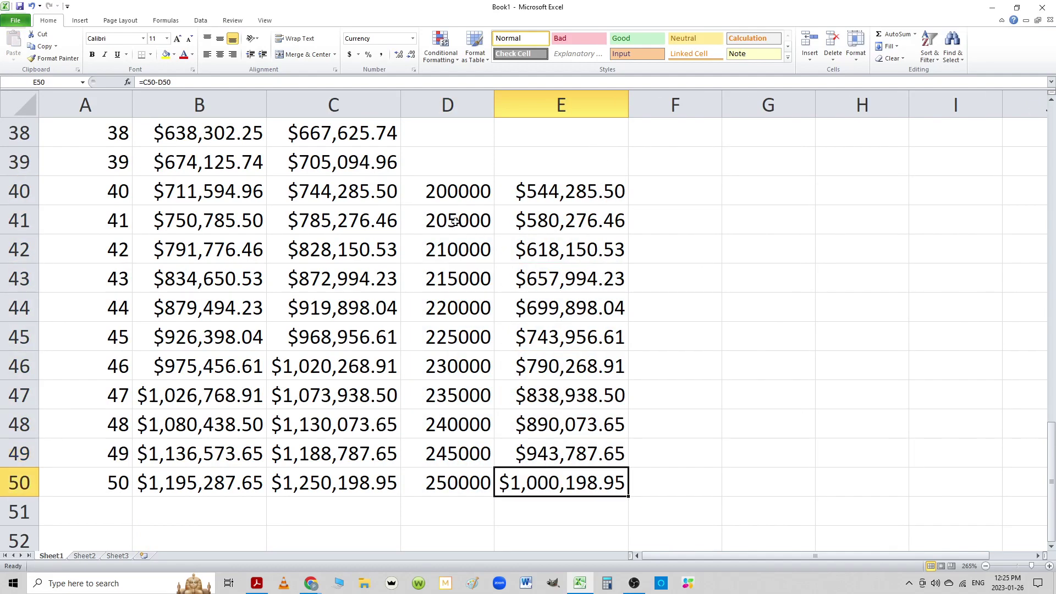
Delete the invested and interest figures in D41:E49 and return to the top
left_click_drag(454, 222, 556, 449)
key("Delete")
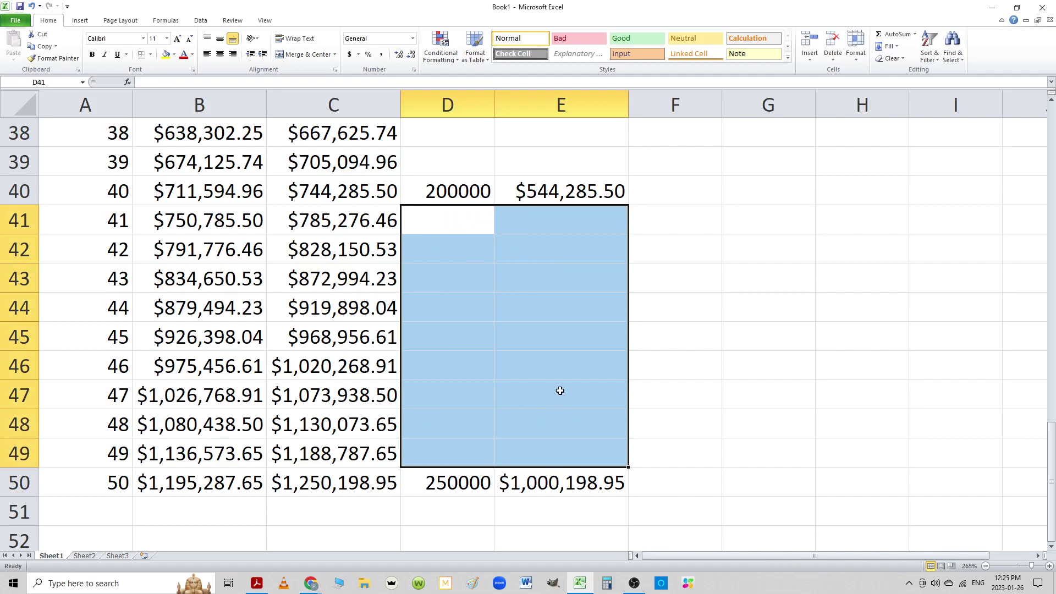
scroll(566, 385, "up", 12)
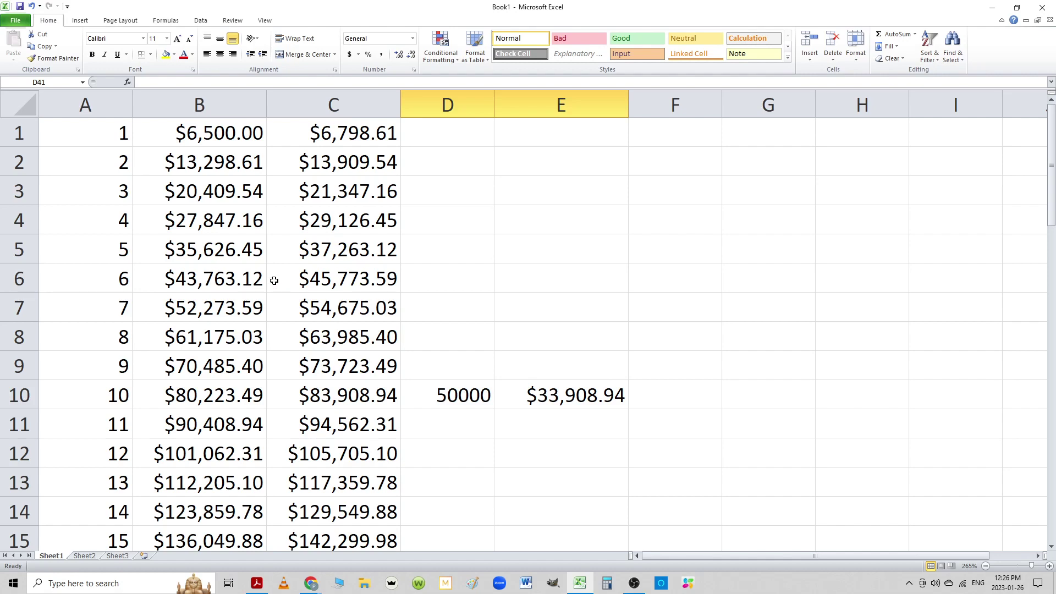
Change C1's rate from 0.045 to 0.07 and copy the formula down column C
left_click(331, 132)
double_click(326, 136)
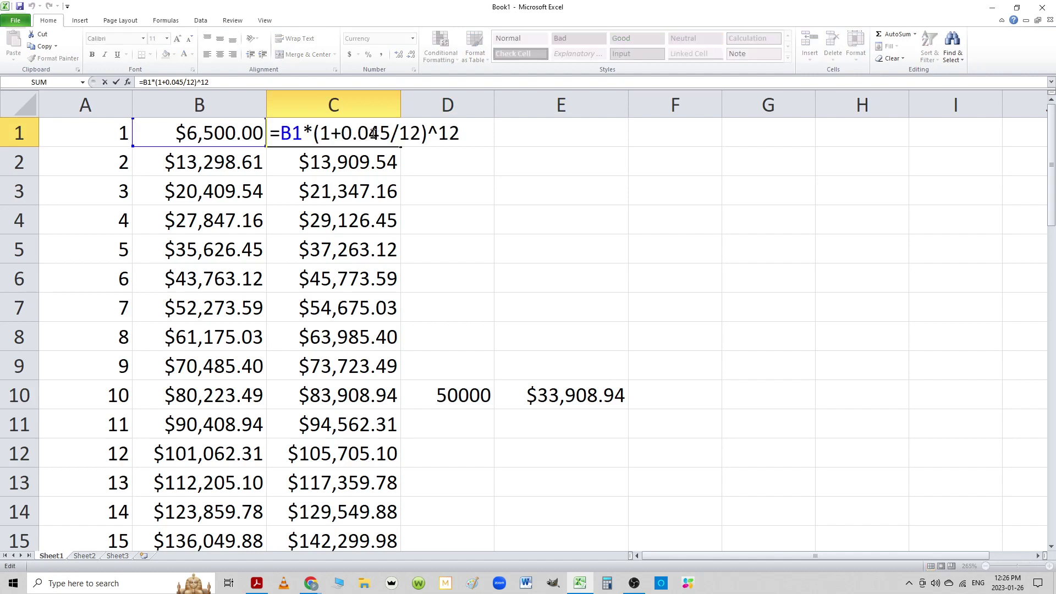
left_click_drag(373, 132, 388, 132)
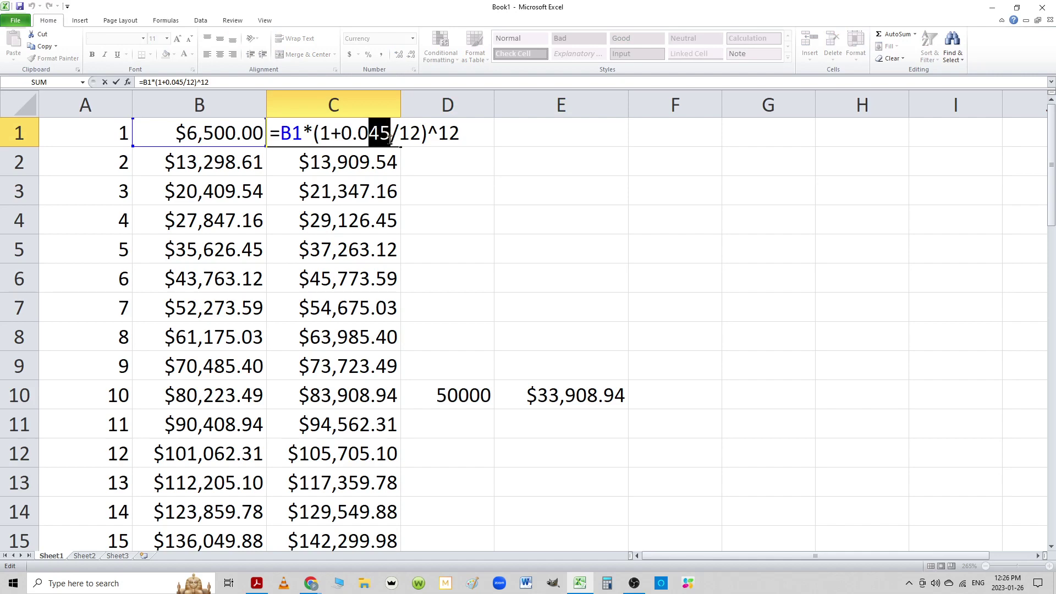
type("7")
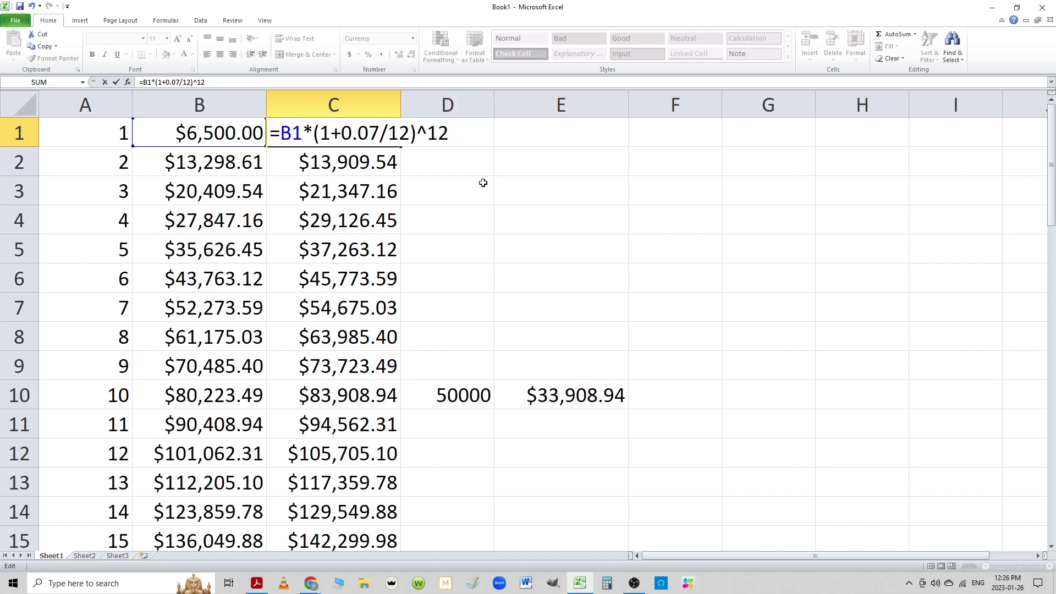
key("Return")
left_click(387, 132)
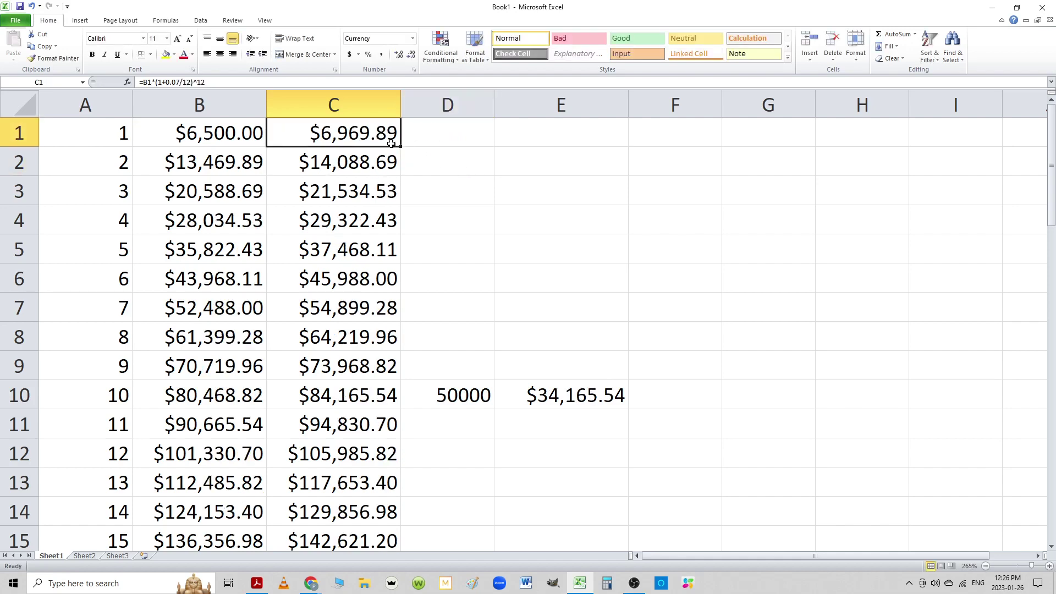
left_click_drag(400, 147, 382, 498)
left_click(532, 399)
scroll(525, 396, "up", 12)
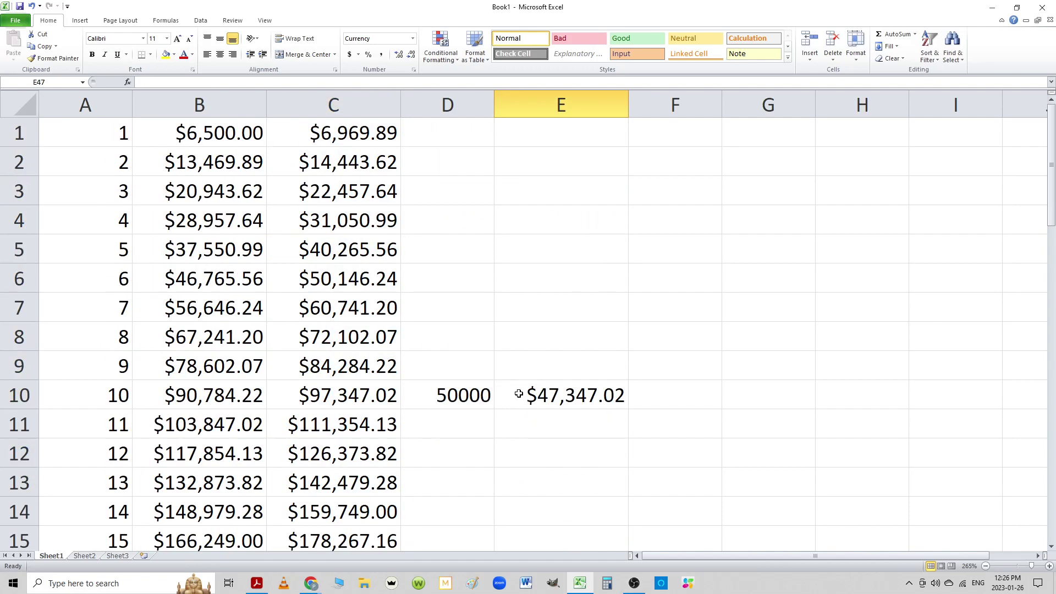
left_click(575, 397)
scroll(475, 407, "down", 3)
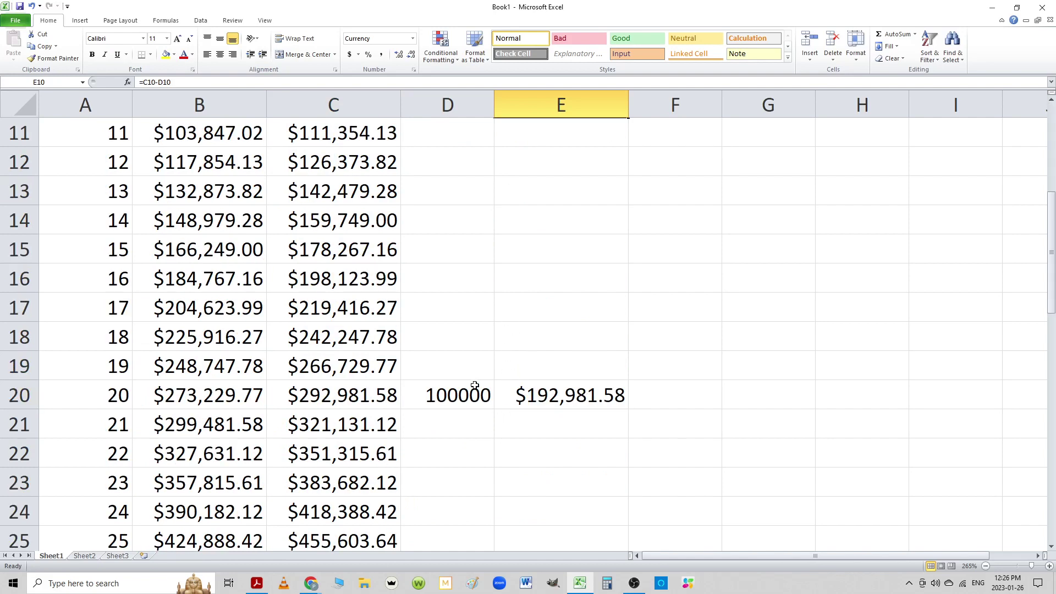
left_click(471, 399)
left_click(522, 400)
scroll(471, 411, "down", 3)
scroll(472, 411, "up", 7)
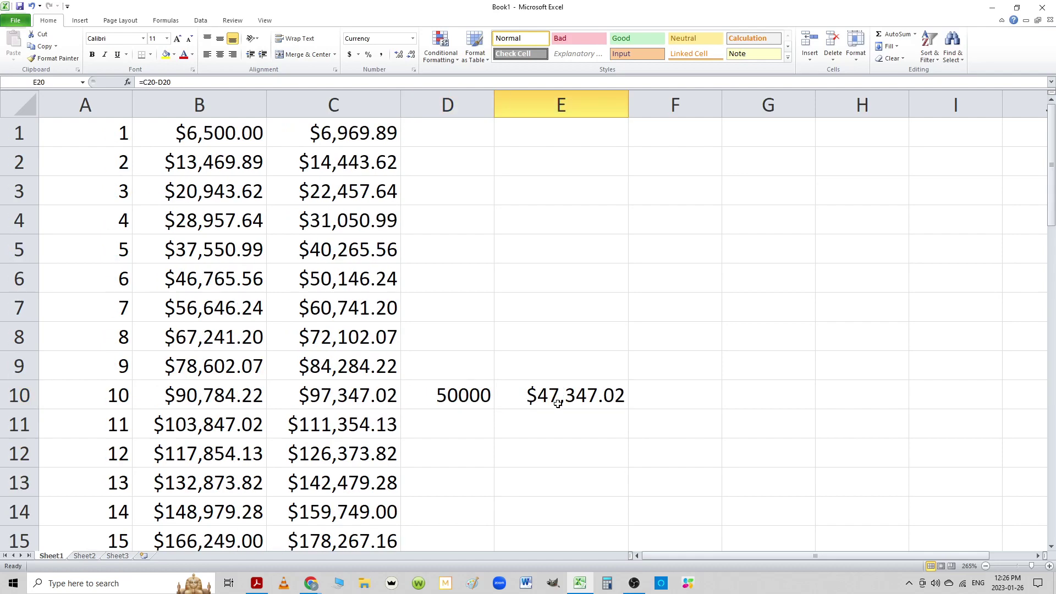
left_click(481, 395)
left_click(539, 400)
scroll(516, 417, "down", 3)
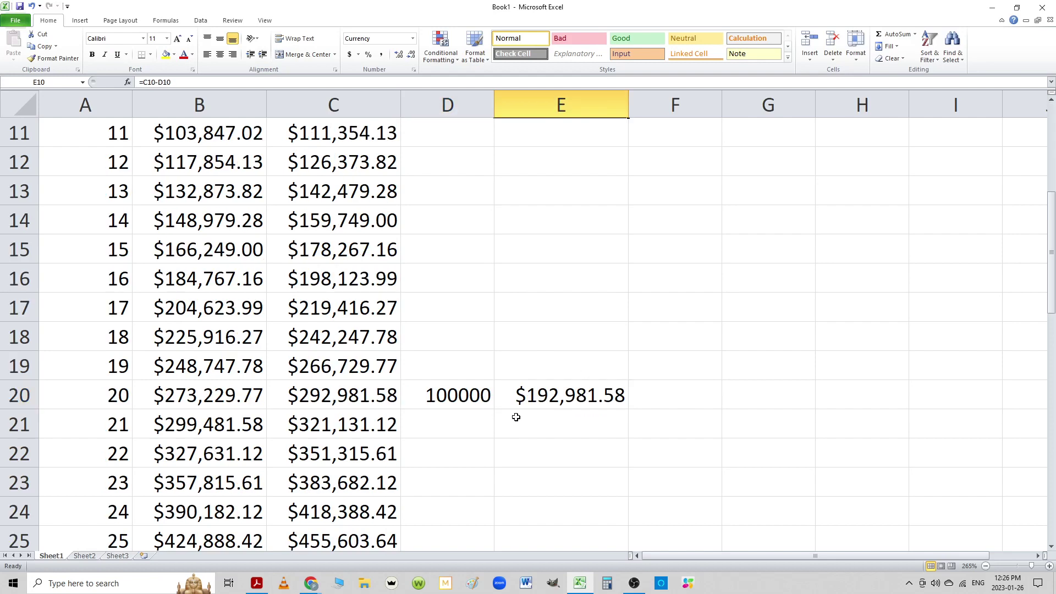
left_click(481, 393)
left_click(541, 393)
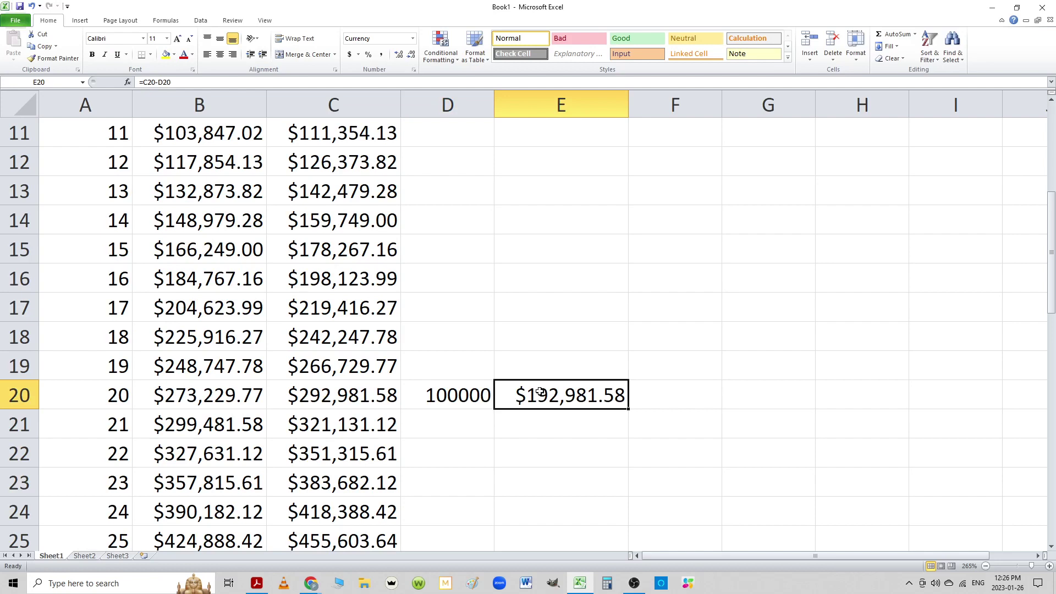
scroll(539, 391, "down", 3)
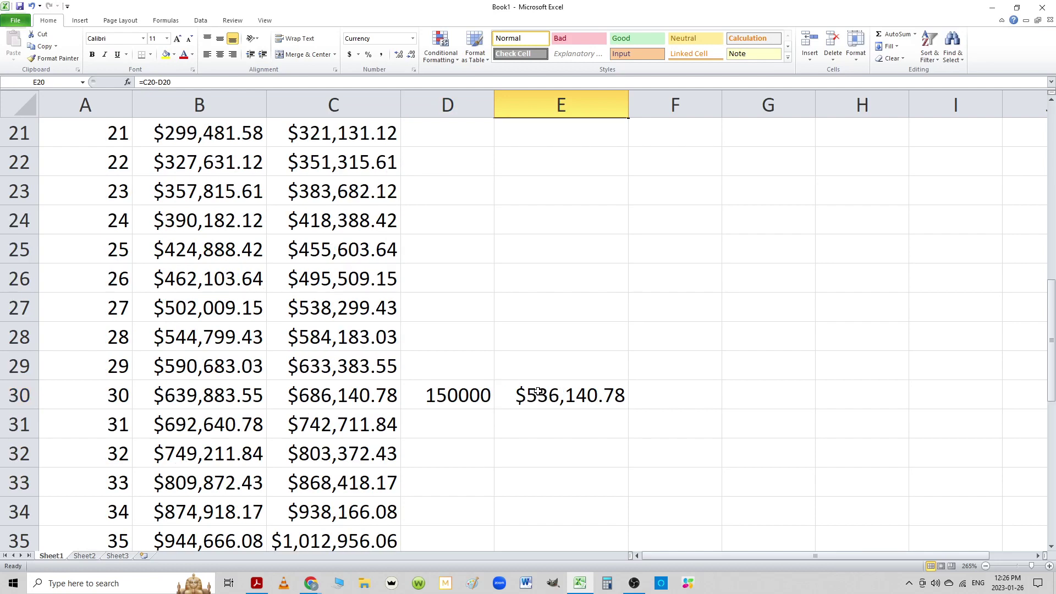
left_click(482, 395)
left_click(572, 397)
scroll(485, 422, "down", 6)
right_click(486, 422)
key("Escape")
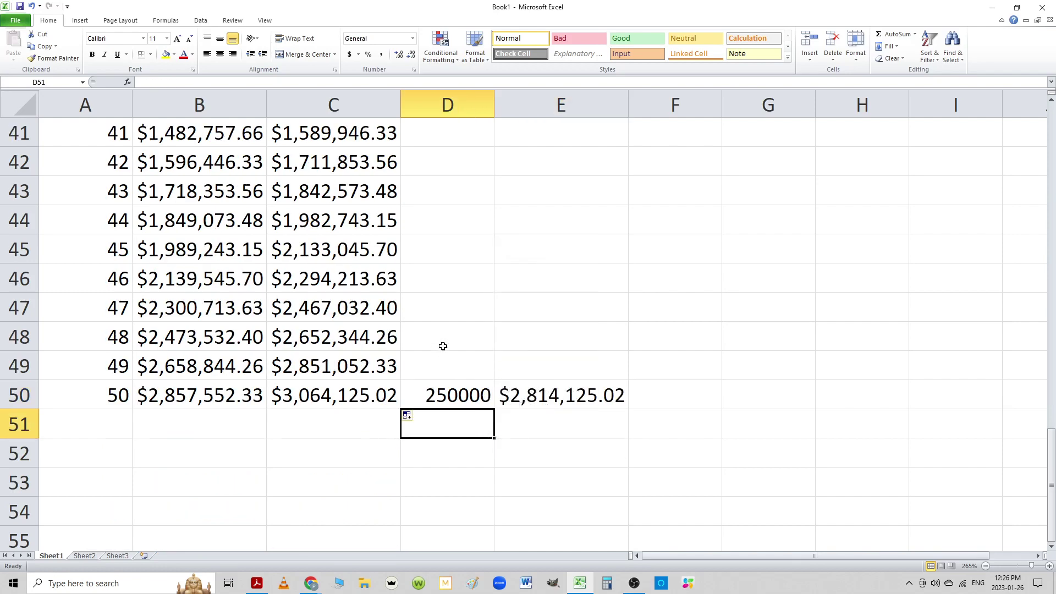
scroll(443, 346, "up", 3)
scroll(443, 346, "down", 3)
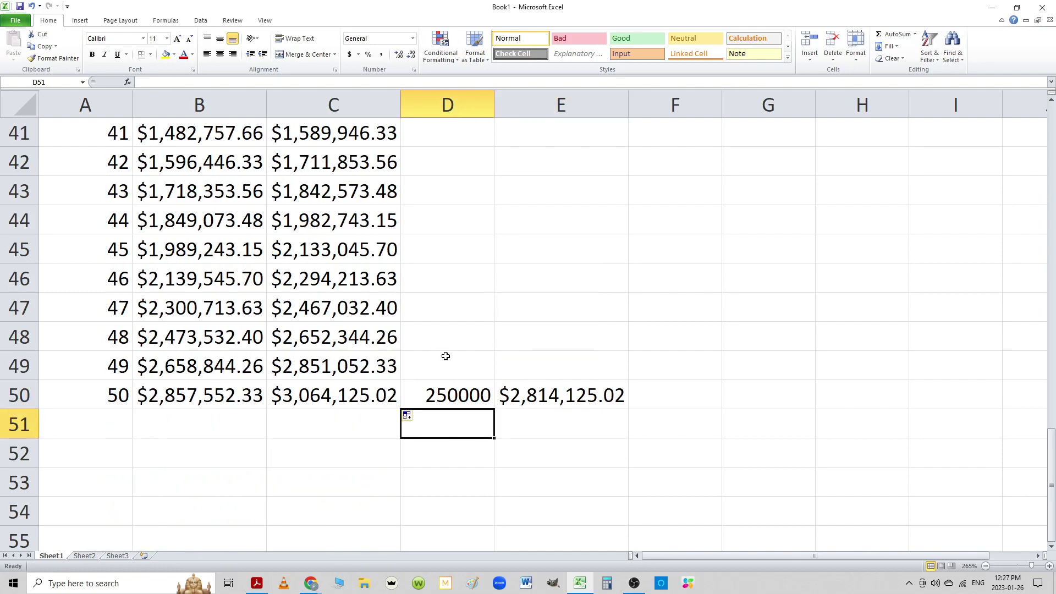
left_click(466, 399)
left_click(523, 395)
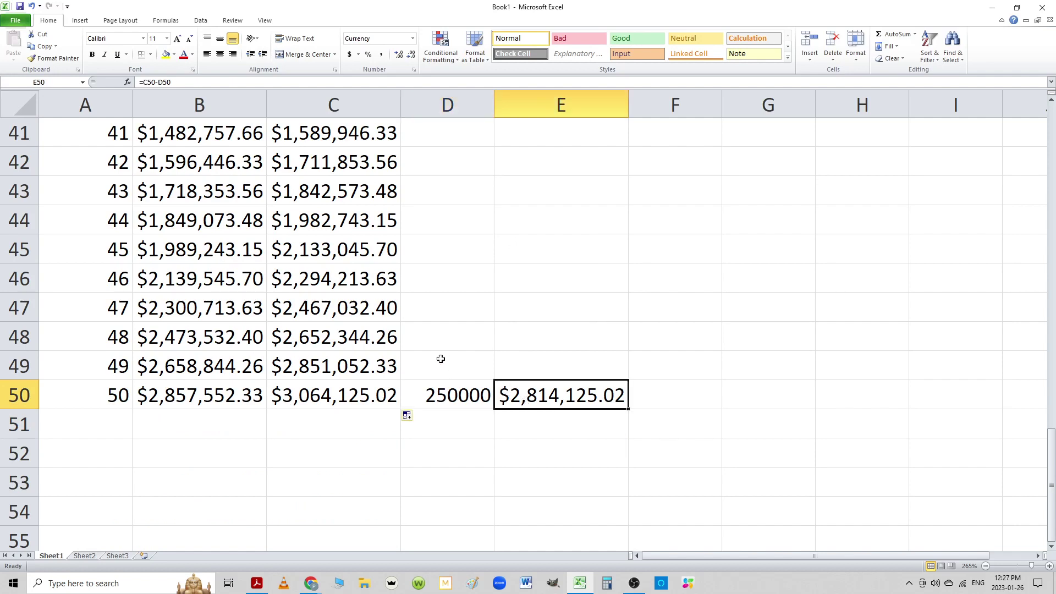
scroll(441, 359, "up", 3)
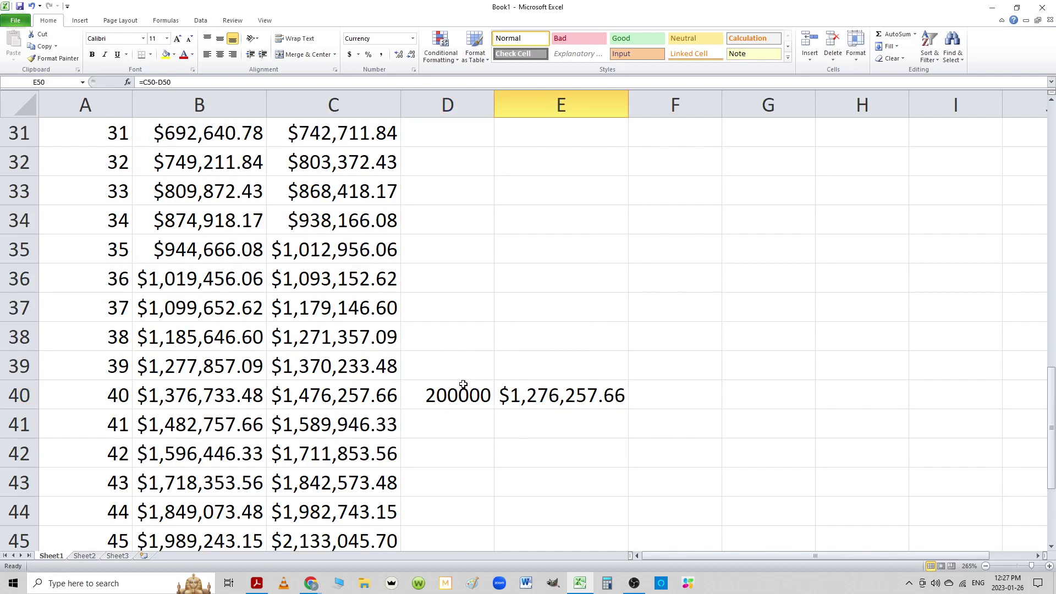
left_click_drag(457, 396, 534, 397)
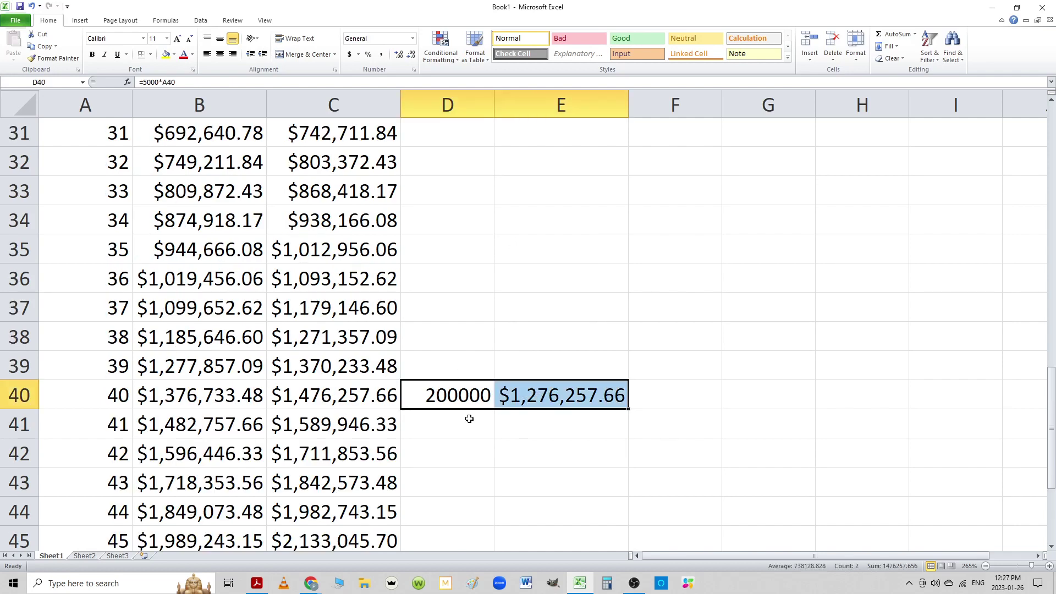
scroll(470, 419, "down", 3)
left_click_drag(443, 390, 538, 393)
left_click(495, 349)
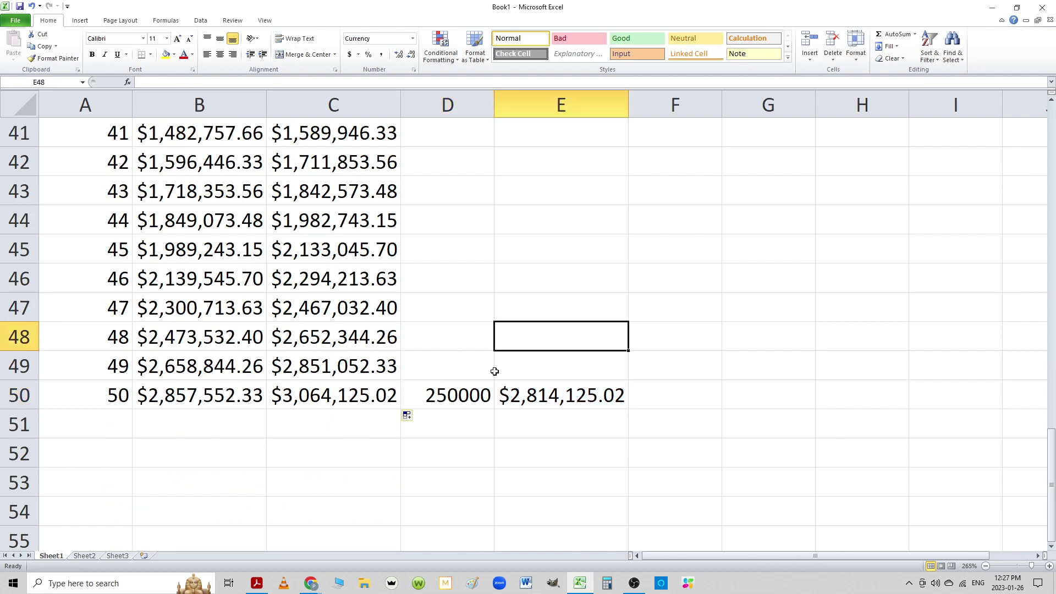
scroll(465, 385, "up", 13)
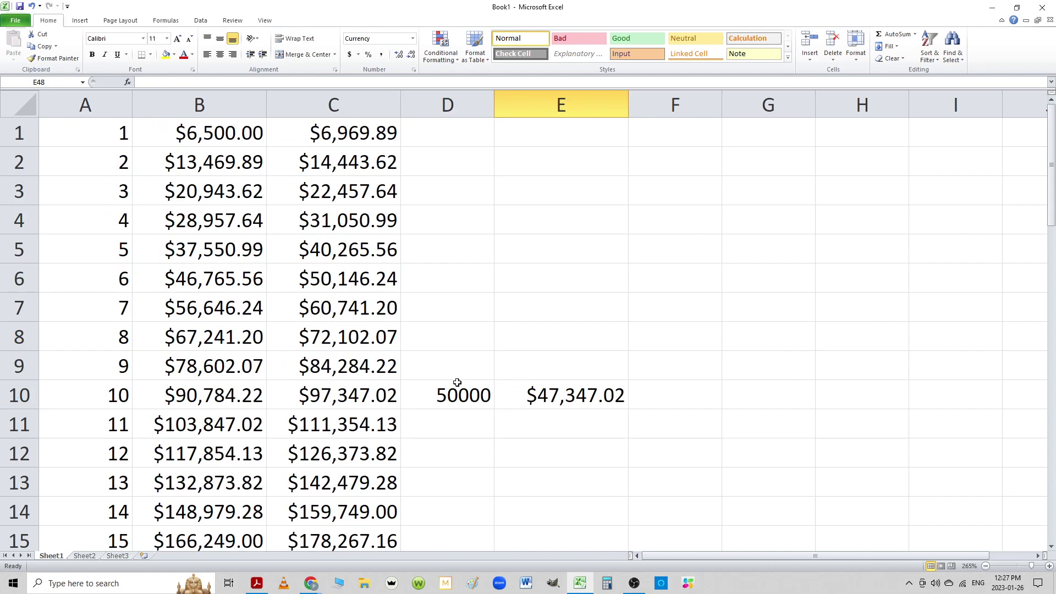
Set the first-year deposit in B1 to 13000
left_click(189, 136)
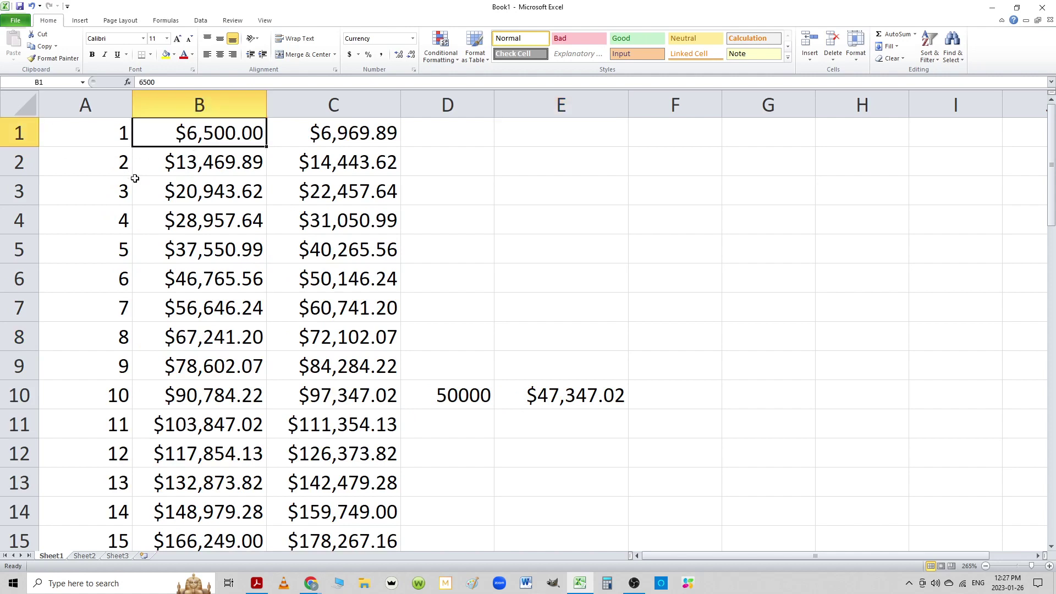
type("13000")
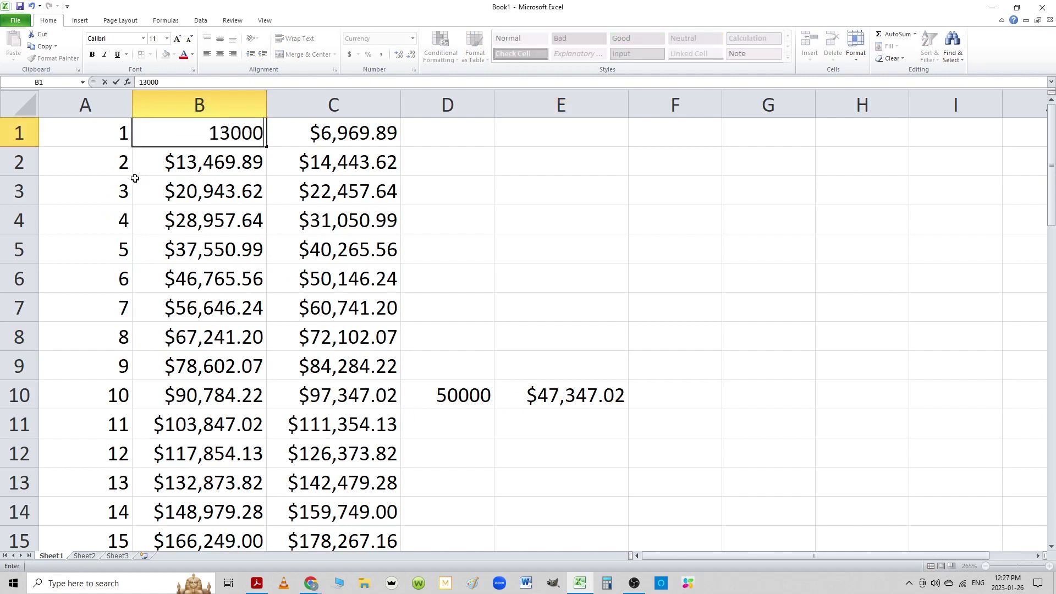
key("Tab")
left_click(189, 135)
Change B2 to =13000+C1, fill it down column B, and check the year-10 invested total
left_click(252, 160)
double_click(183, 161)
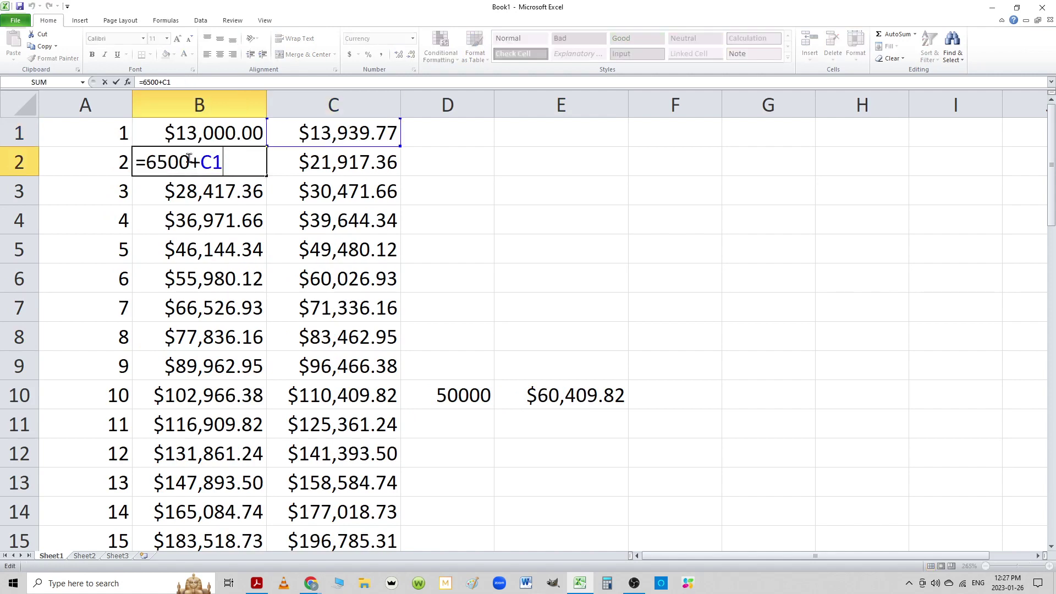
left_click_drag(157, 162, 151, 164)
type("13,")
type("0")
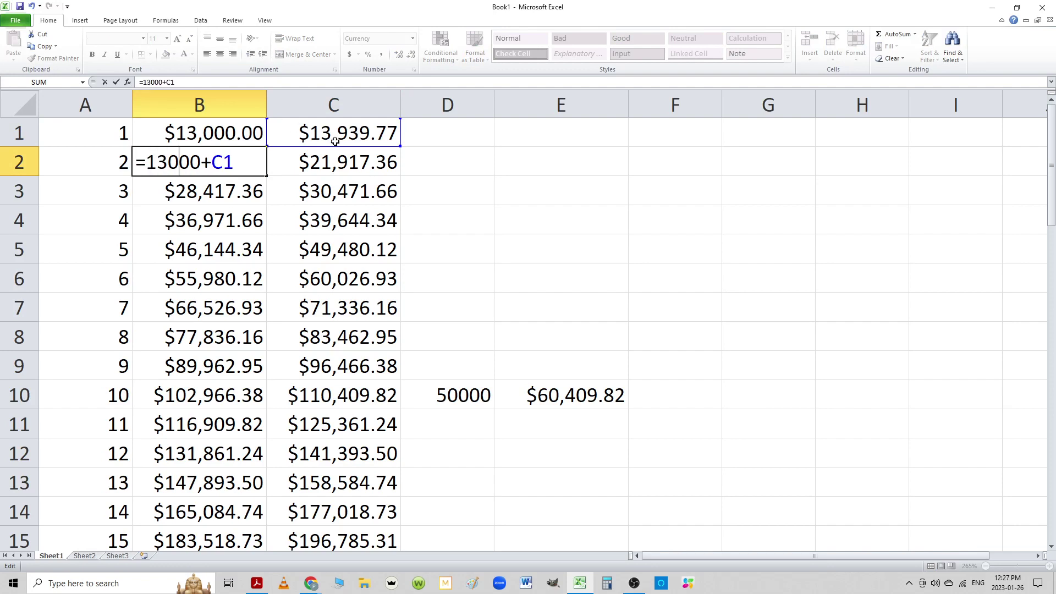
key("Return")
left_click(242, 157)
left_click_drag(266, 174, 269, 473)
scroll(572, 311, "up", 12)
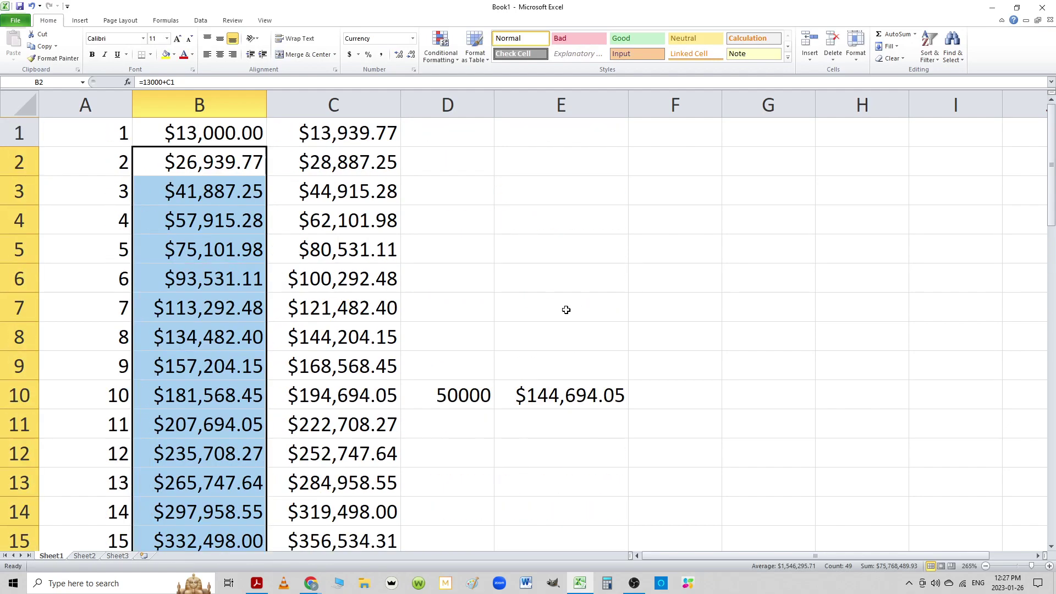
left_click(443, 385)
left_click(517, 384)
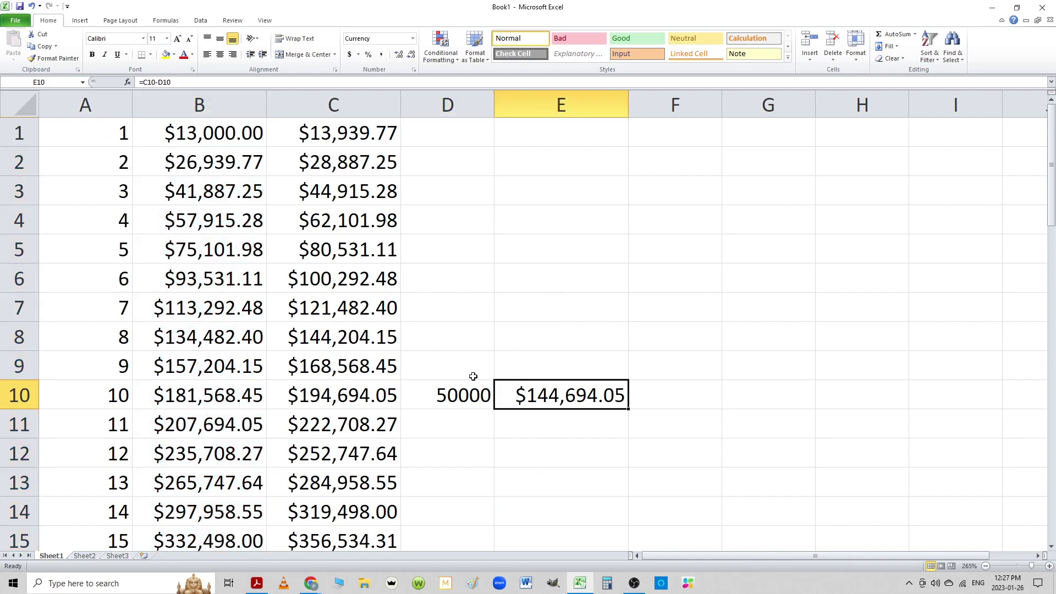
scroll(470, 368, "down", 3)
left_click(443, 399)
left_click(560, 400)
scroll(483, 395, "down", 3)
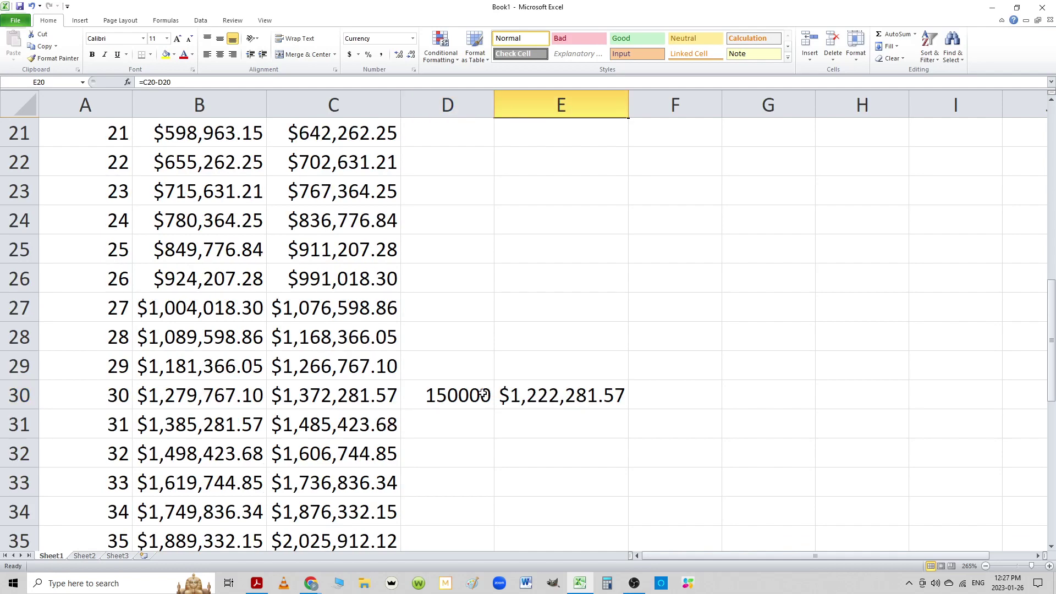
left_click(468, 398)
left_click(525, 398)
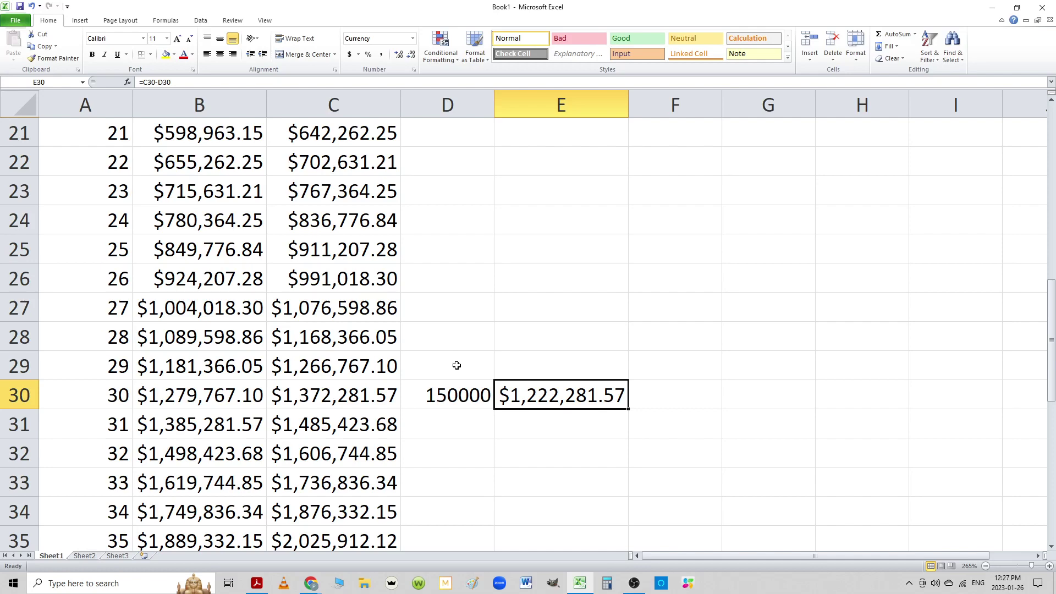
scroll(454, 372, "down", 3)
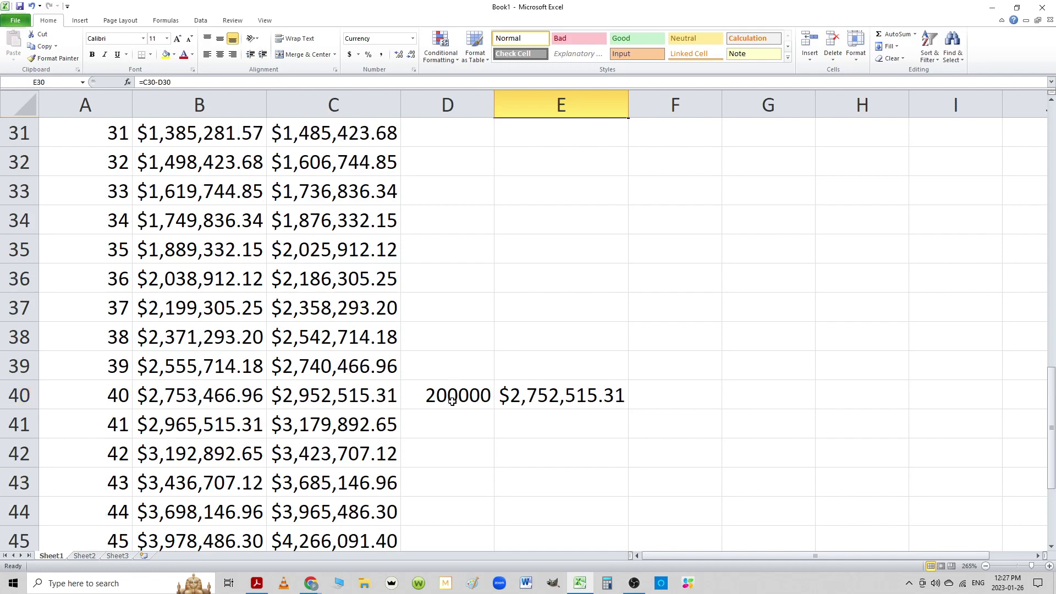
left_click(451, 398)
left_click(525, 399)
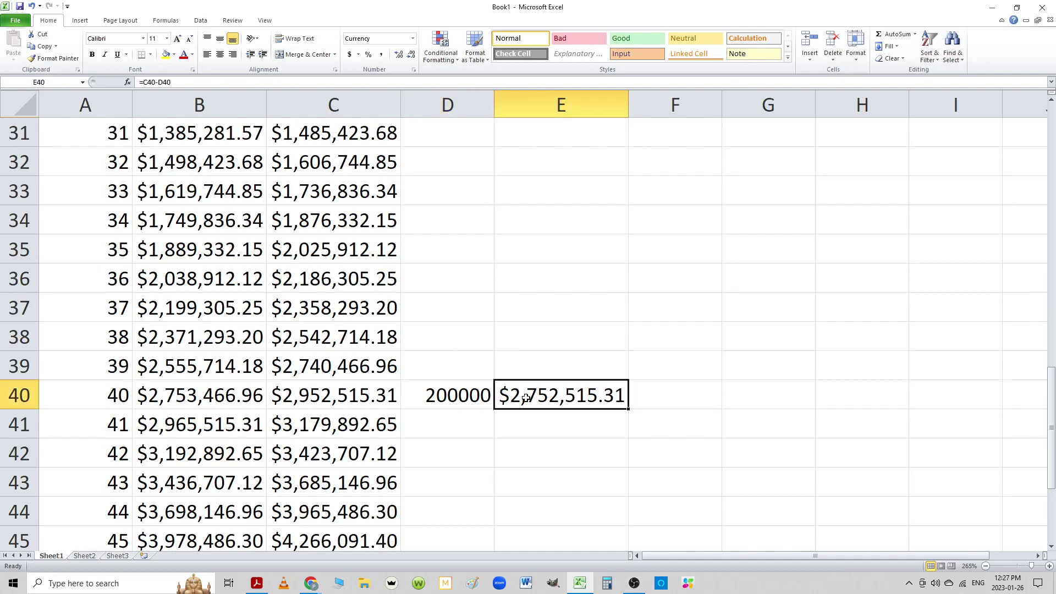
scroll(526, 399, "down", 3)
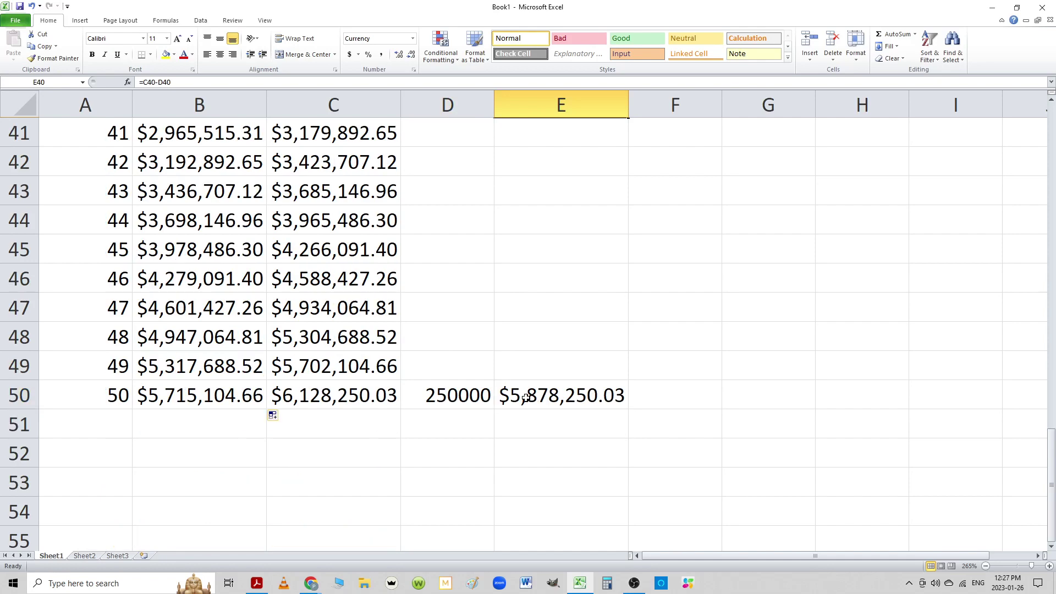
left_click(556, 394)
scroll(556, 392, "up", 3)
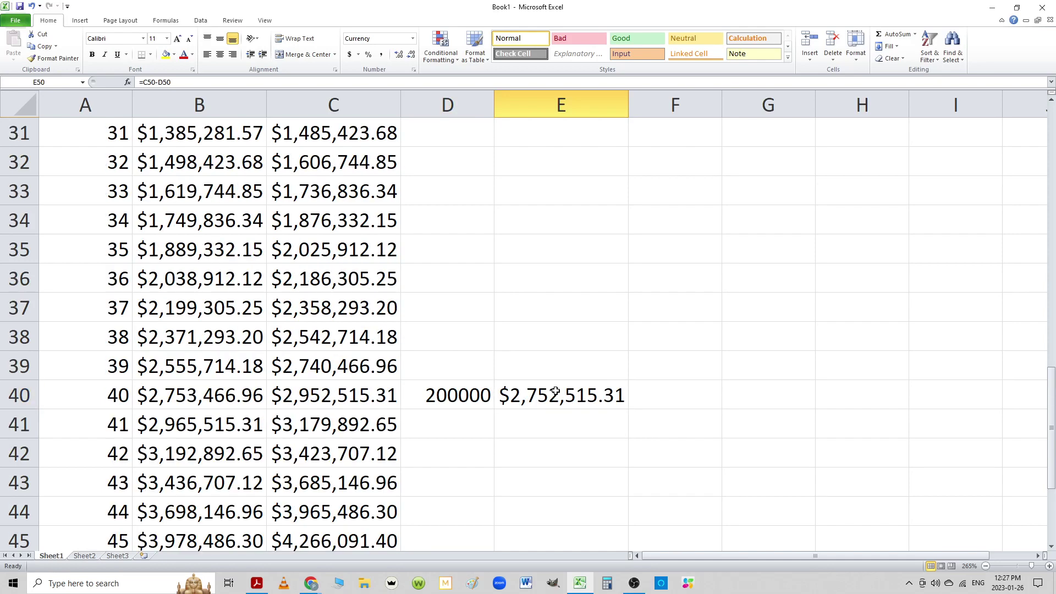
left_click_drag(556, 394, 543, 485)
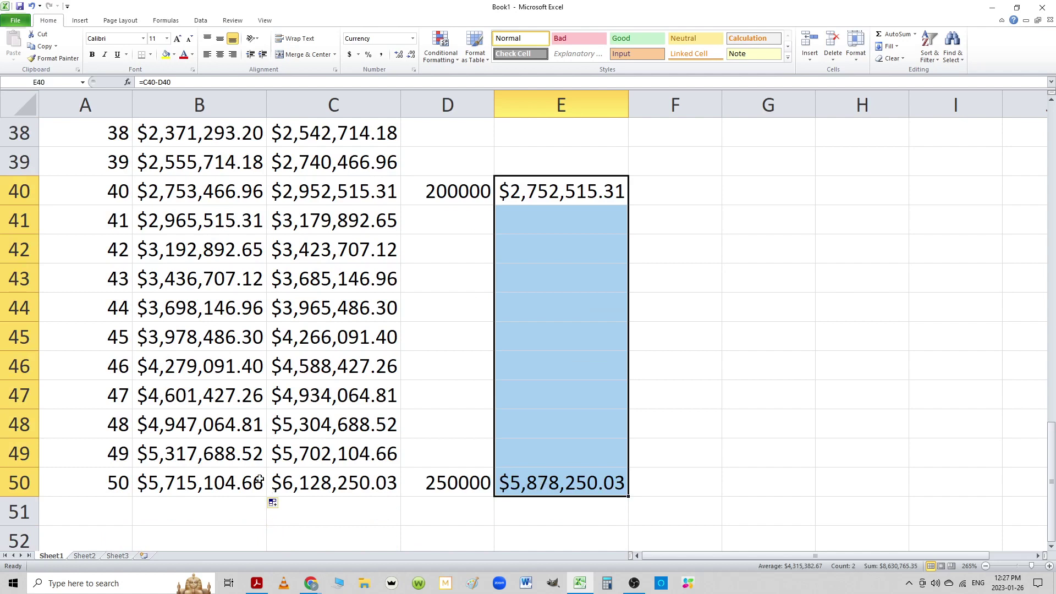
left_click(126, 483)
left_click_drag(126, 482, 538, 490)
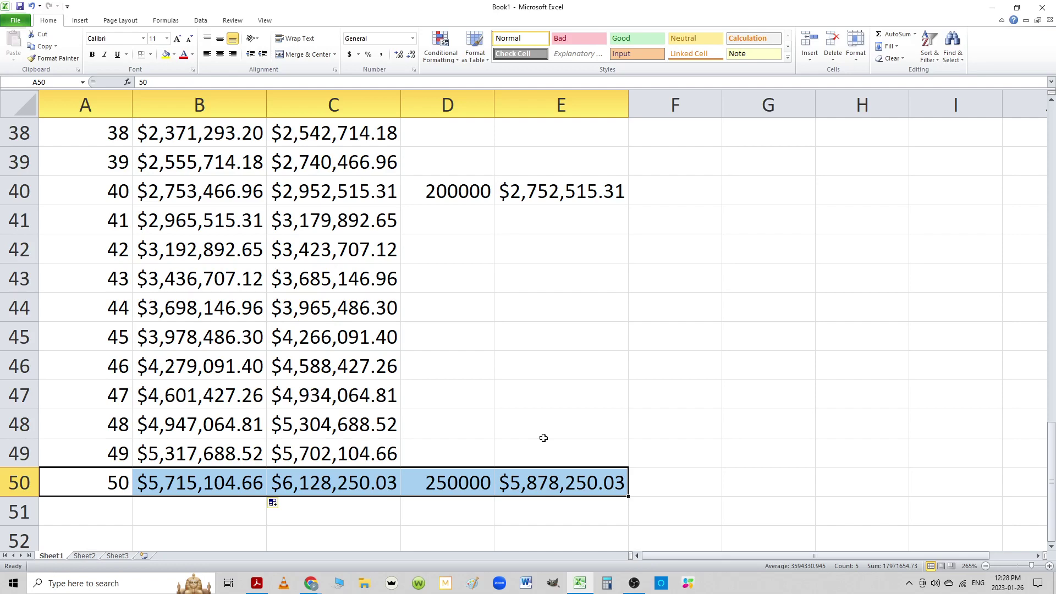
scroll(121, 258, "up", 12)
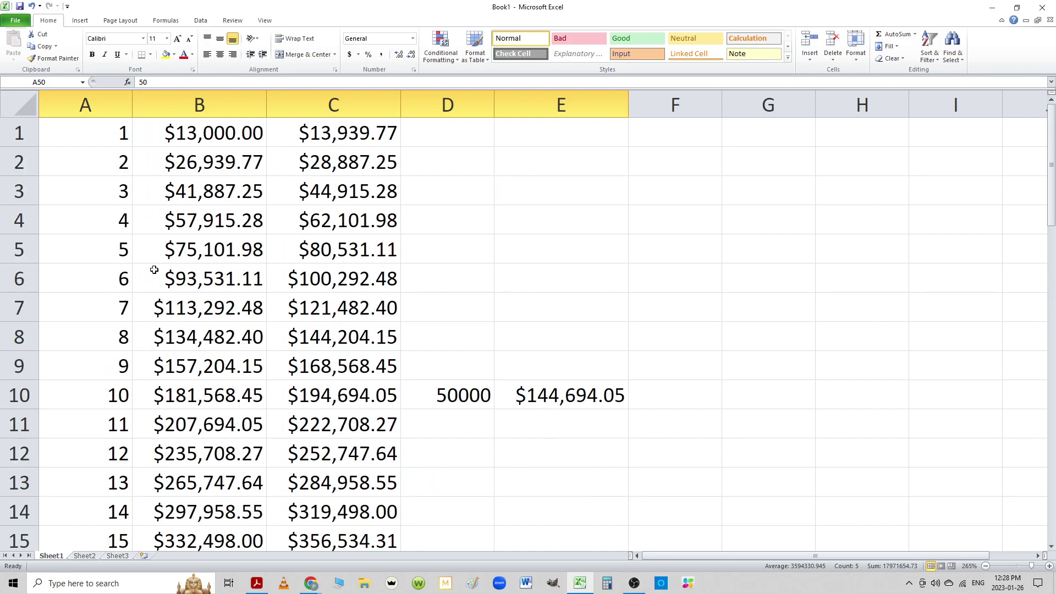
left_click(202, 130)
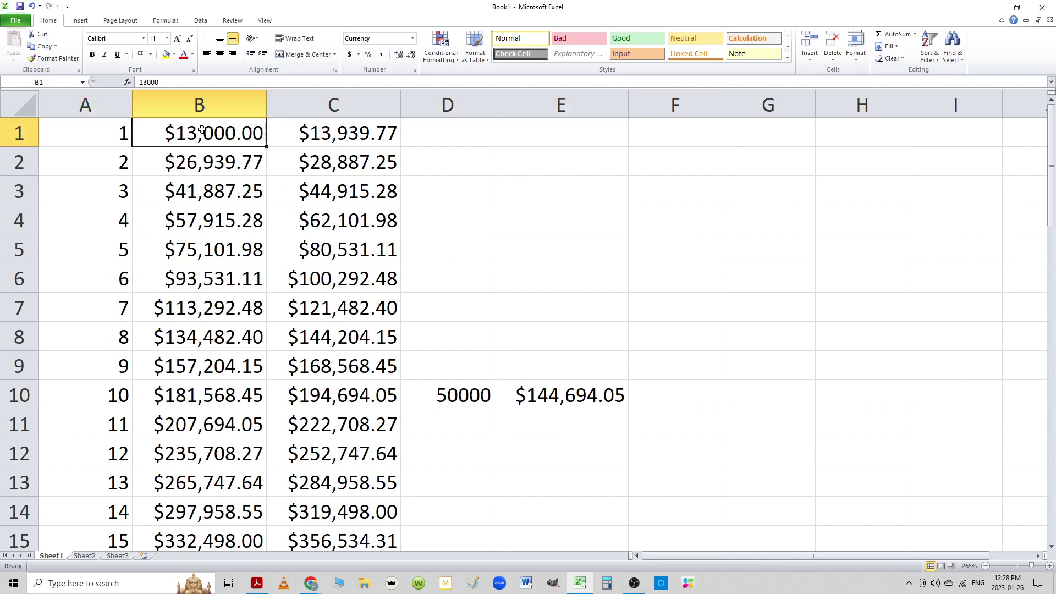
left_click(516, 138)
type("=")
left_click(200, 137)
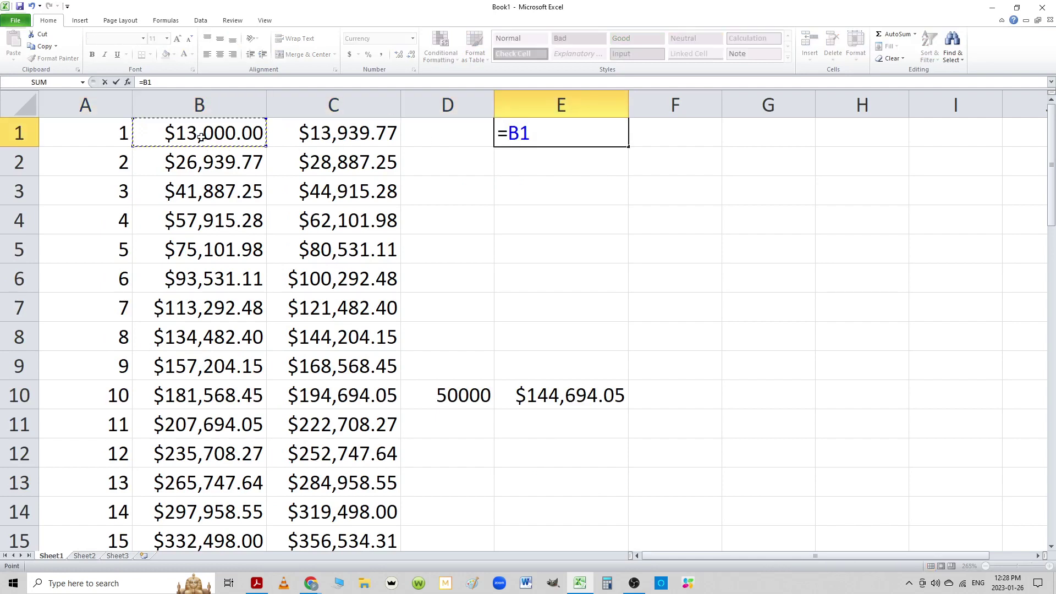
type("/365")
key("Return")
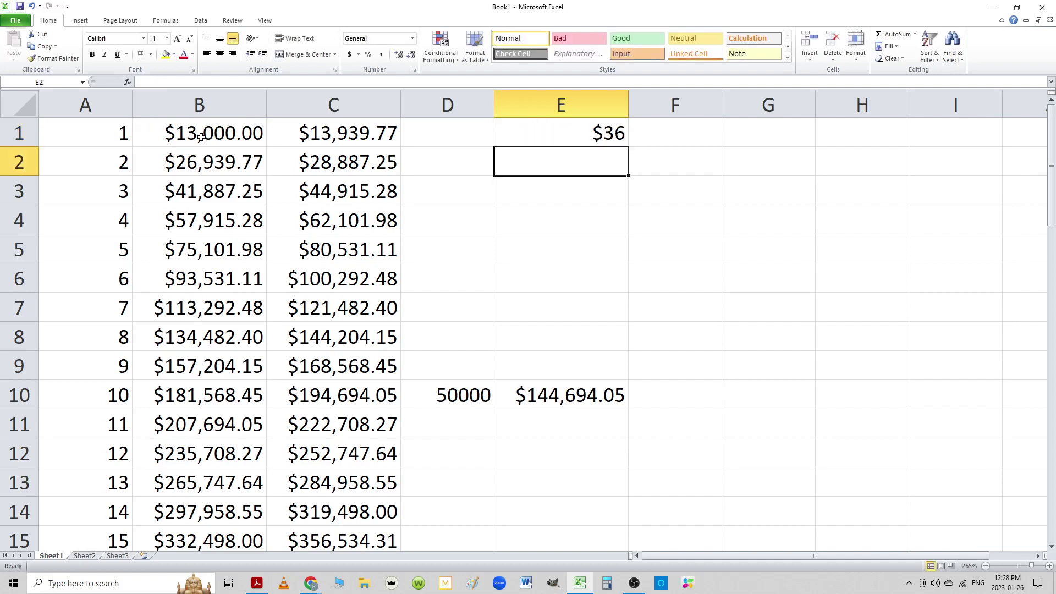
key("Up")
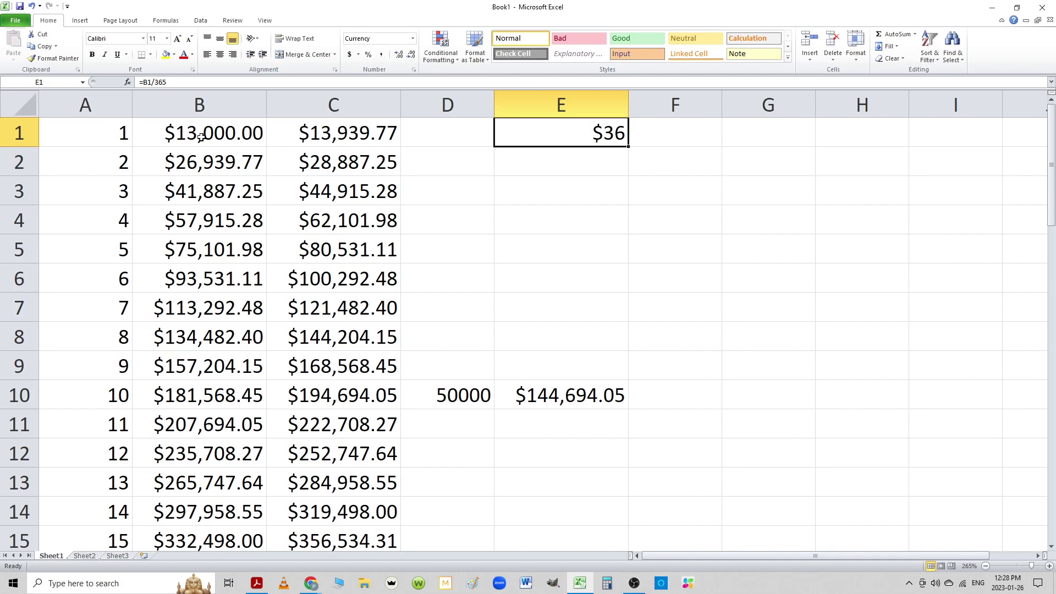
key("shift+Down")
key("shift+Up")
key("Delete")
key("Left")
key("Left")
key("Left")
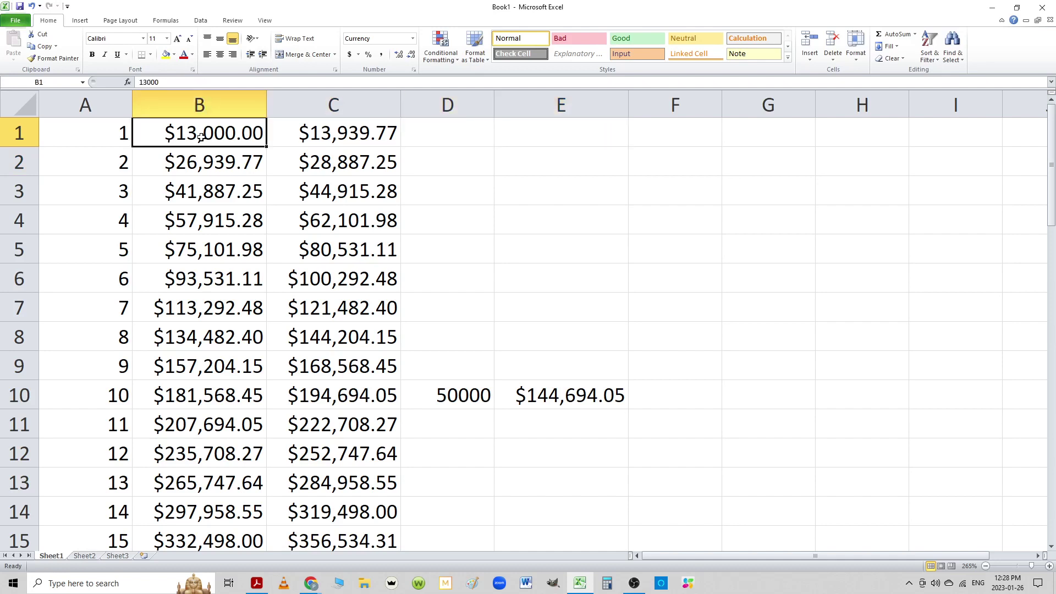
key("Right")
key("Right")
key("Right")
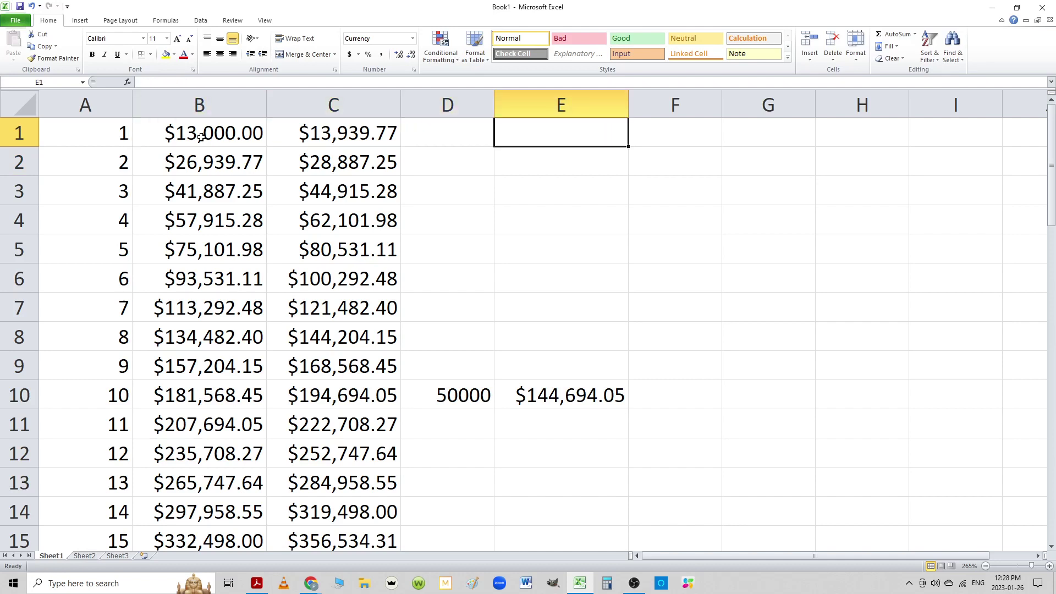
key("Left")
key("Right")
type("=3")
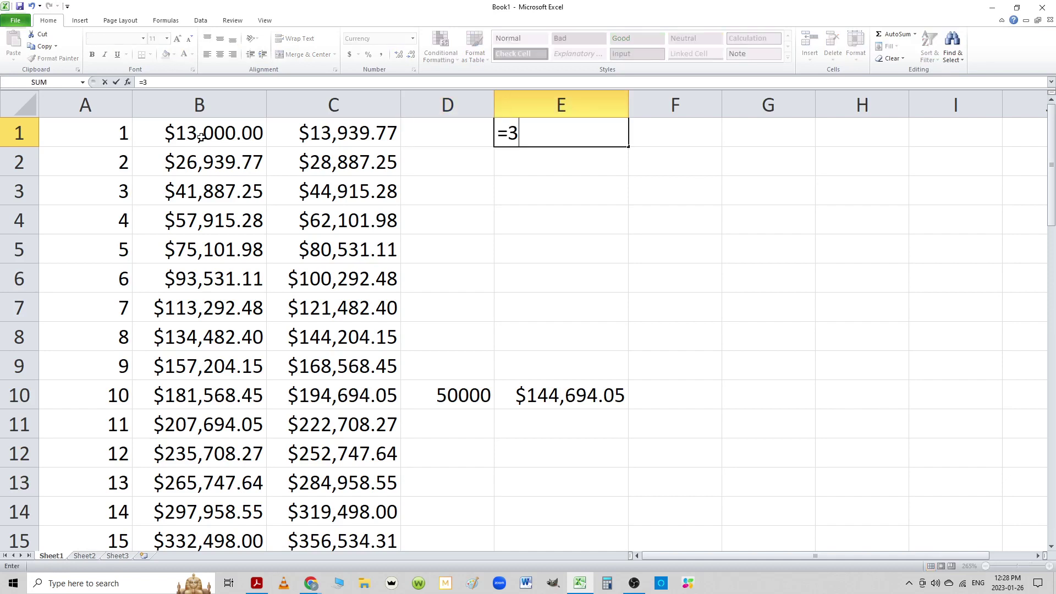
type("6*8")
key("Return")
key("Up")
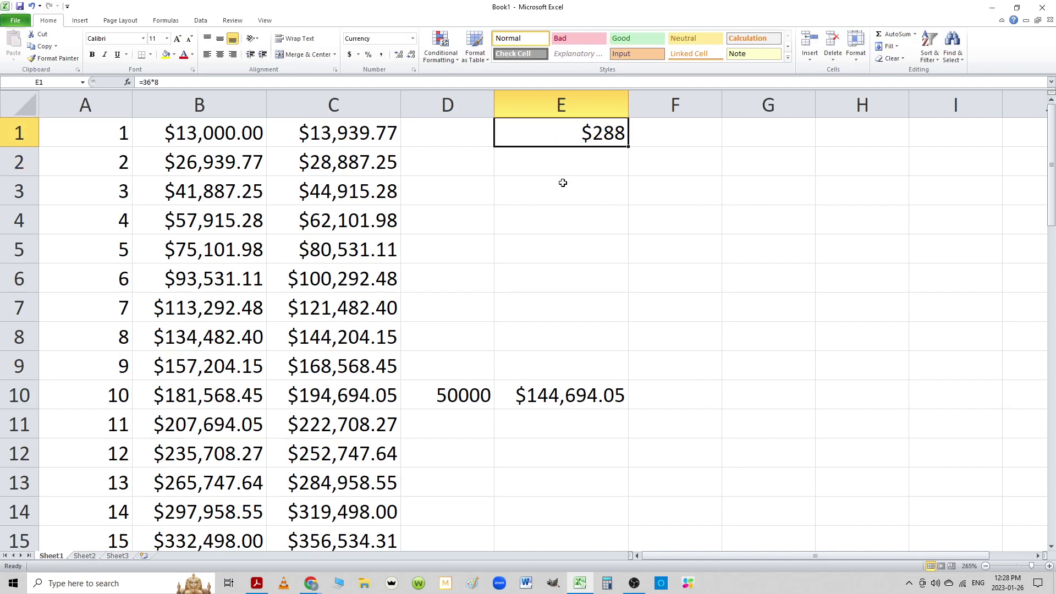
double_click(582, 132)
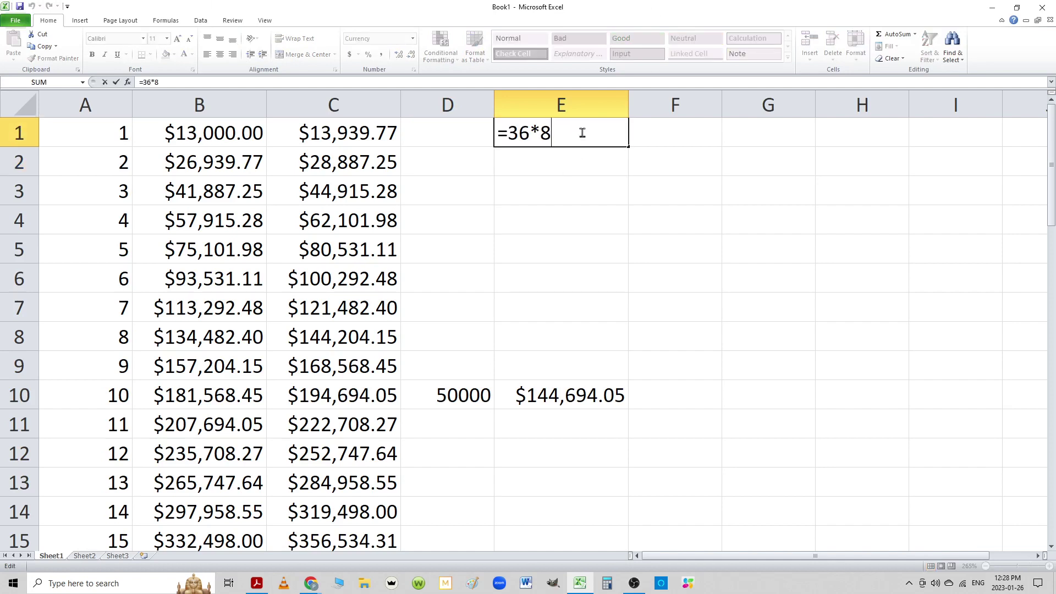
type("*50")
key("Return")
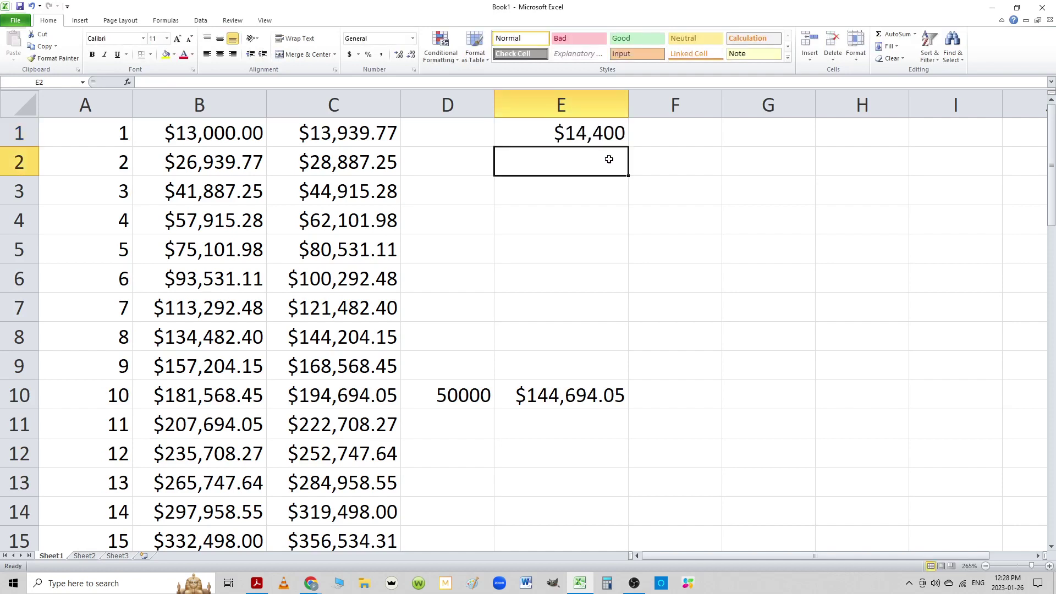
left_click(577, 128)
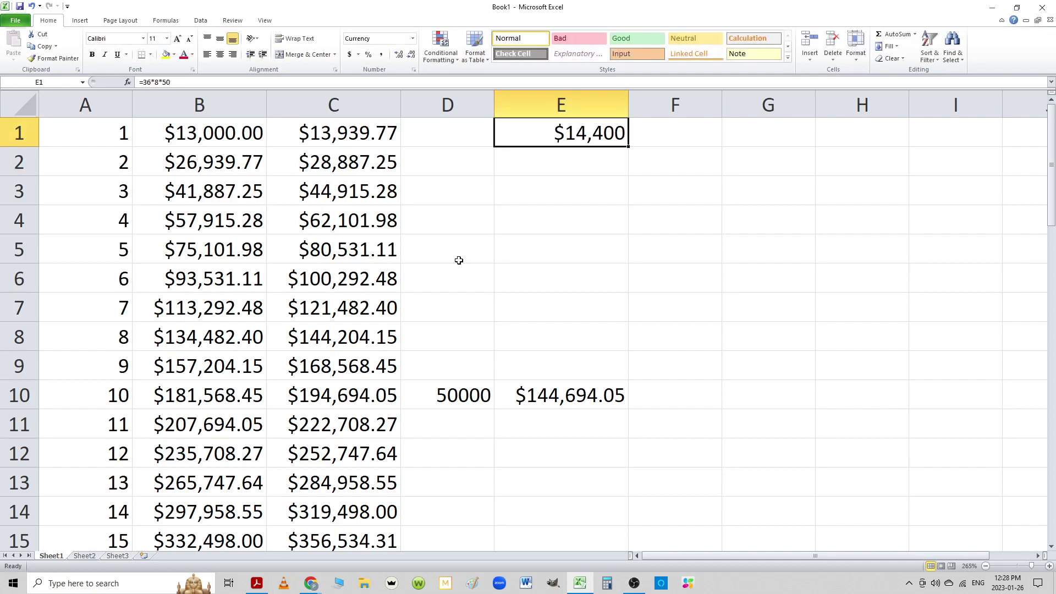
key("Delete")
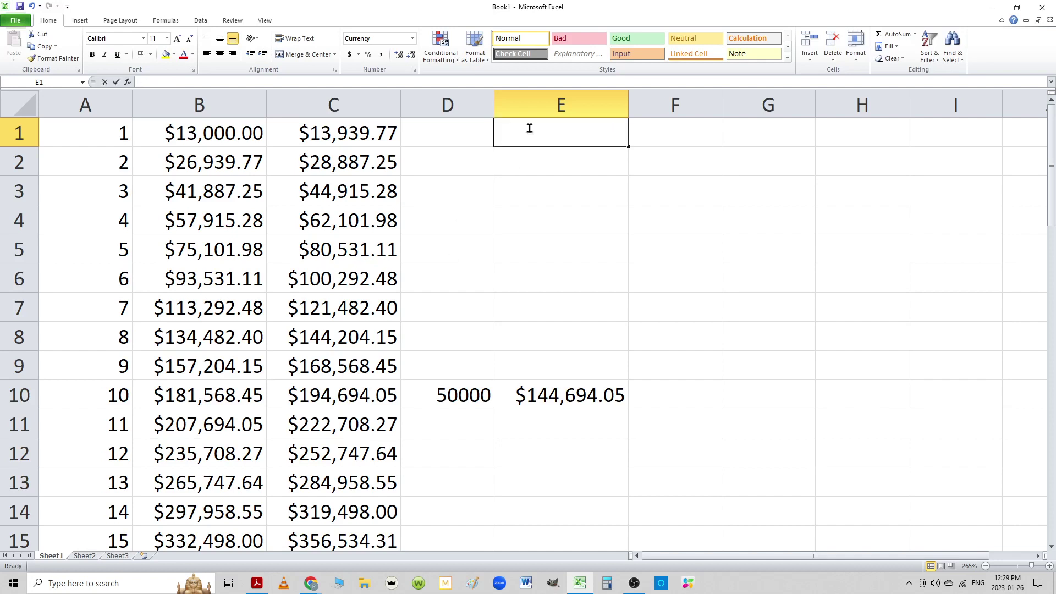
key("BackSpace")
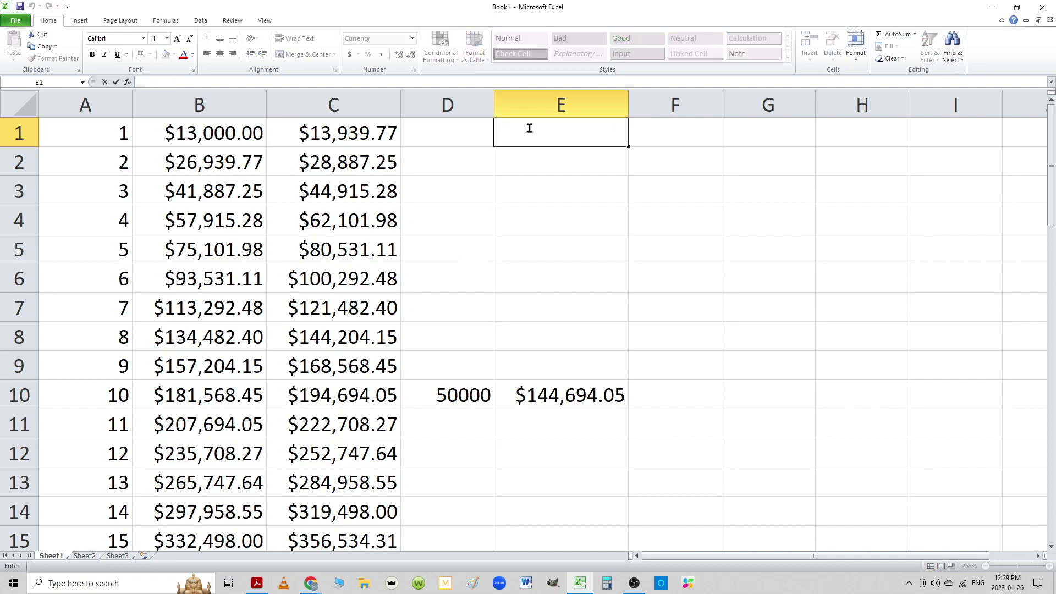
Delete A21:E50 so the table ends at year 20, then check E20's interest formula
left_click(164, 132)
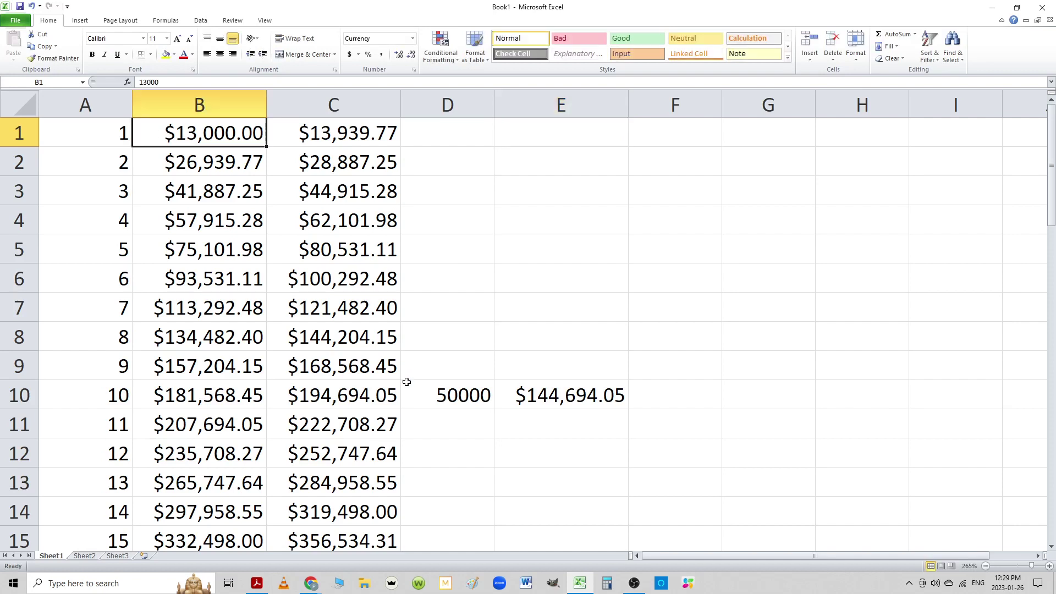
left_click(666, 132)
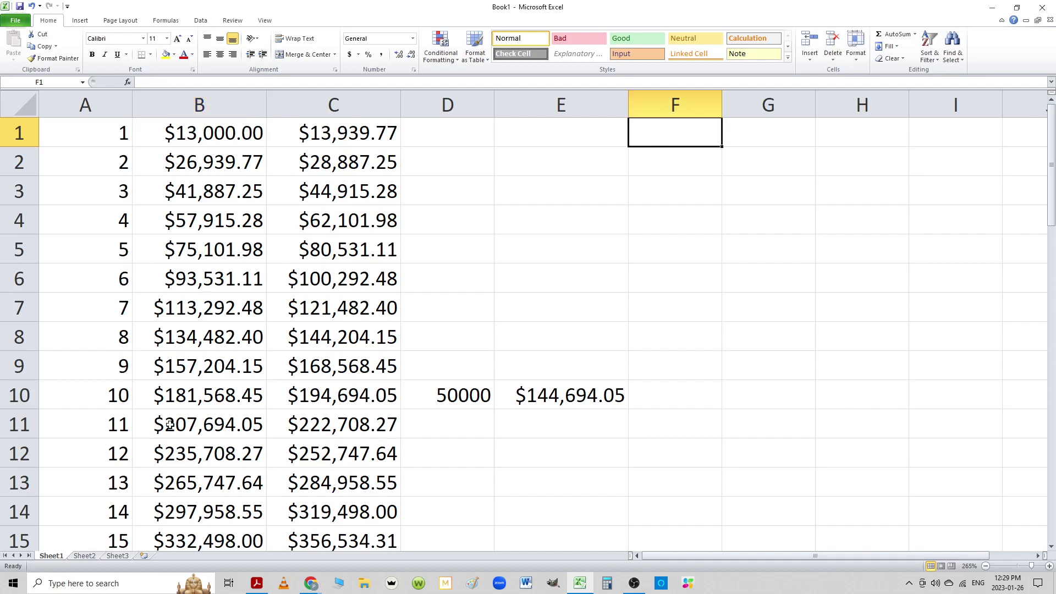
left_click_drag(109, 138, 317, 141)
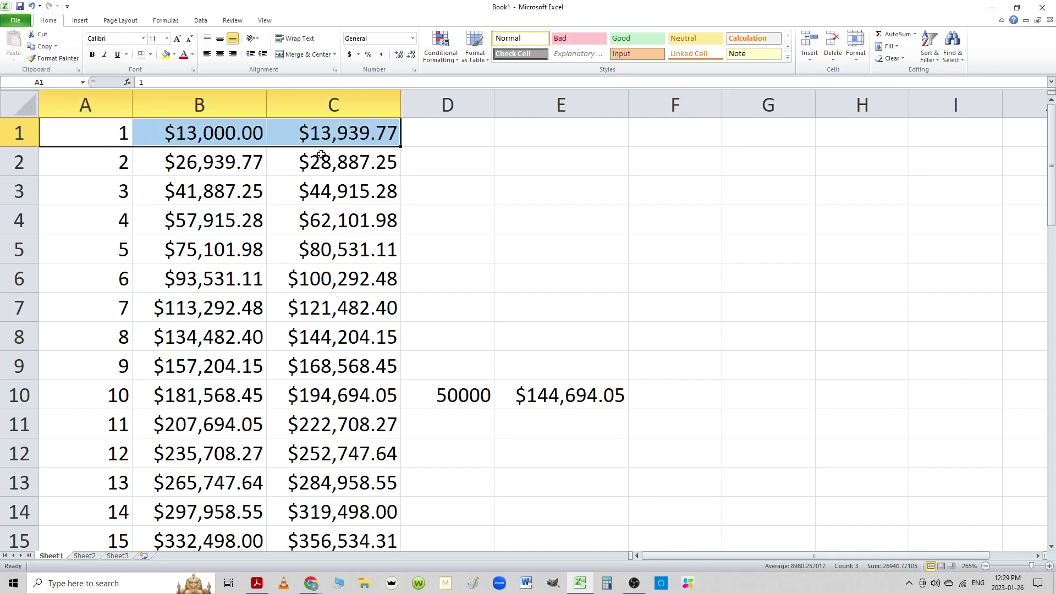
scroll(147, 407, "down", 7)
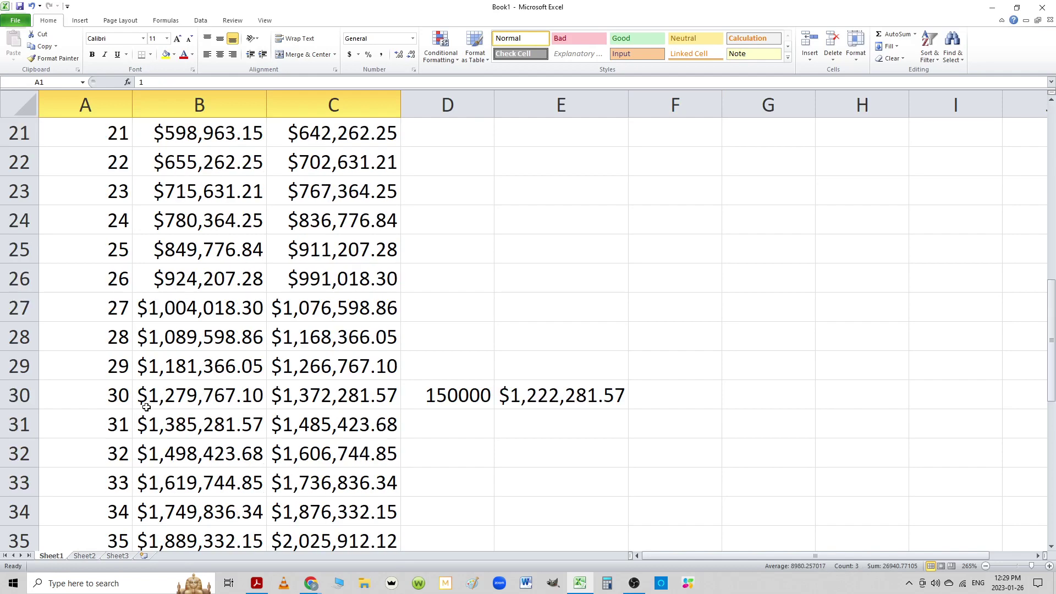
scroll(138, 404, "up", 3)
left_click_drag(110, 421, 512, 553)
key("Delete")
scroll(420, 446, "up", 3)
scroll(419, 447, "down", 3)
left_click(551, 303)
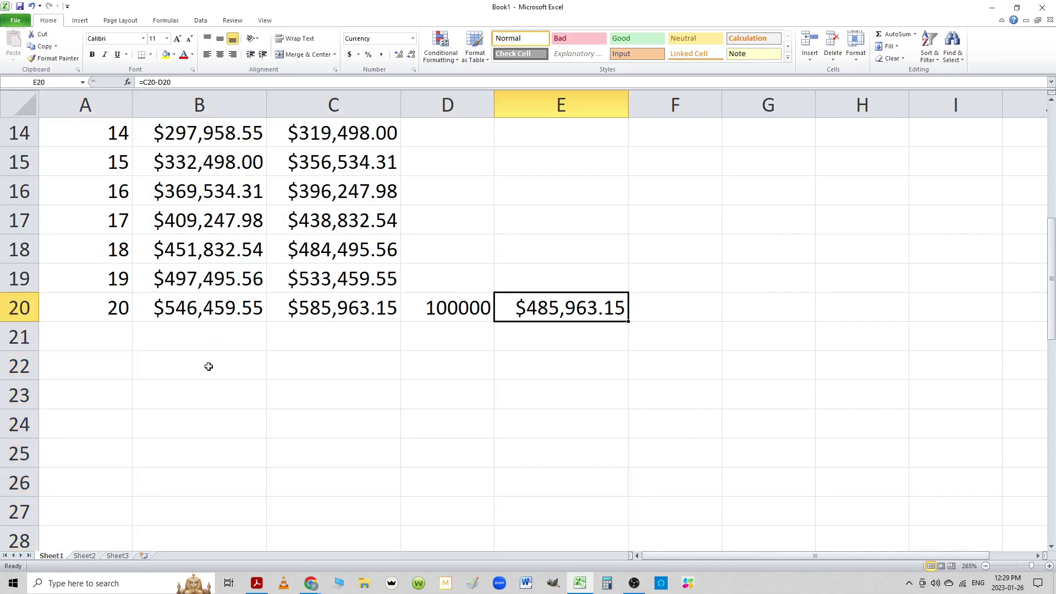
scroll(221, 365, "up", 5)
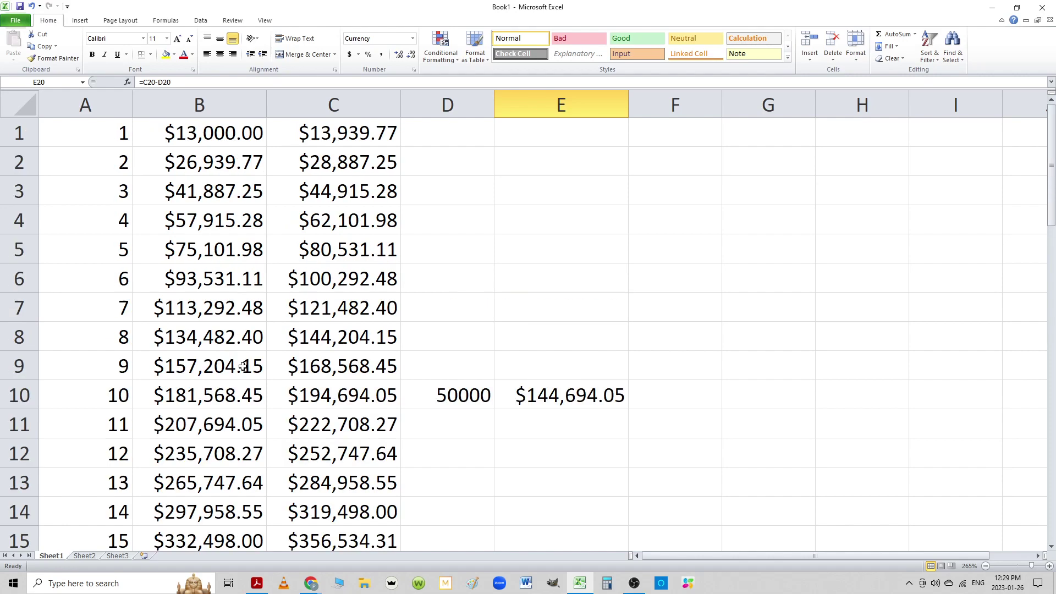
Open C1's 7% monthly compounding formula =B1*(1+0.07/12)^12 for editing
double_click(348, 141)
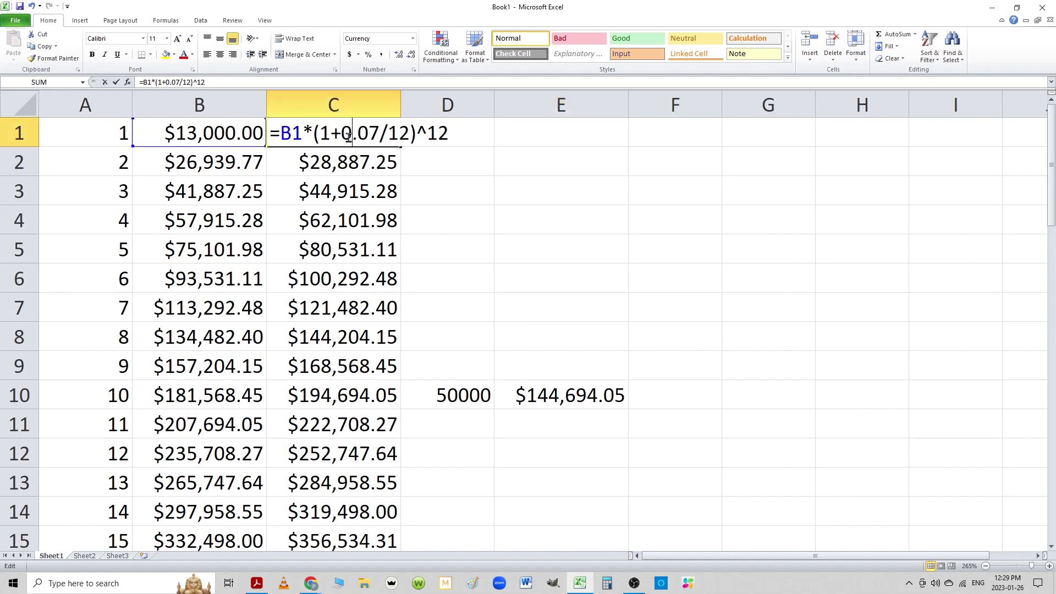